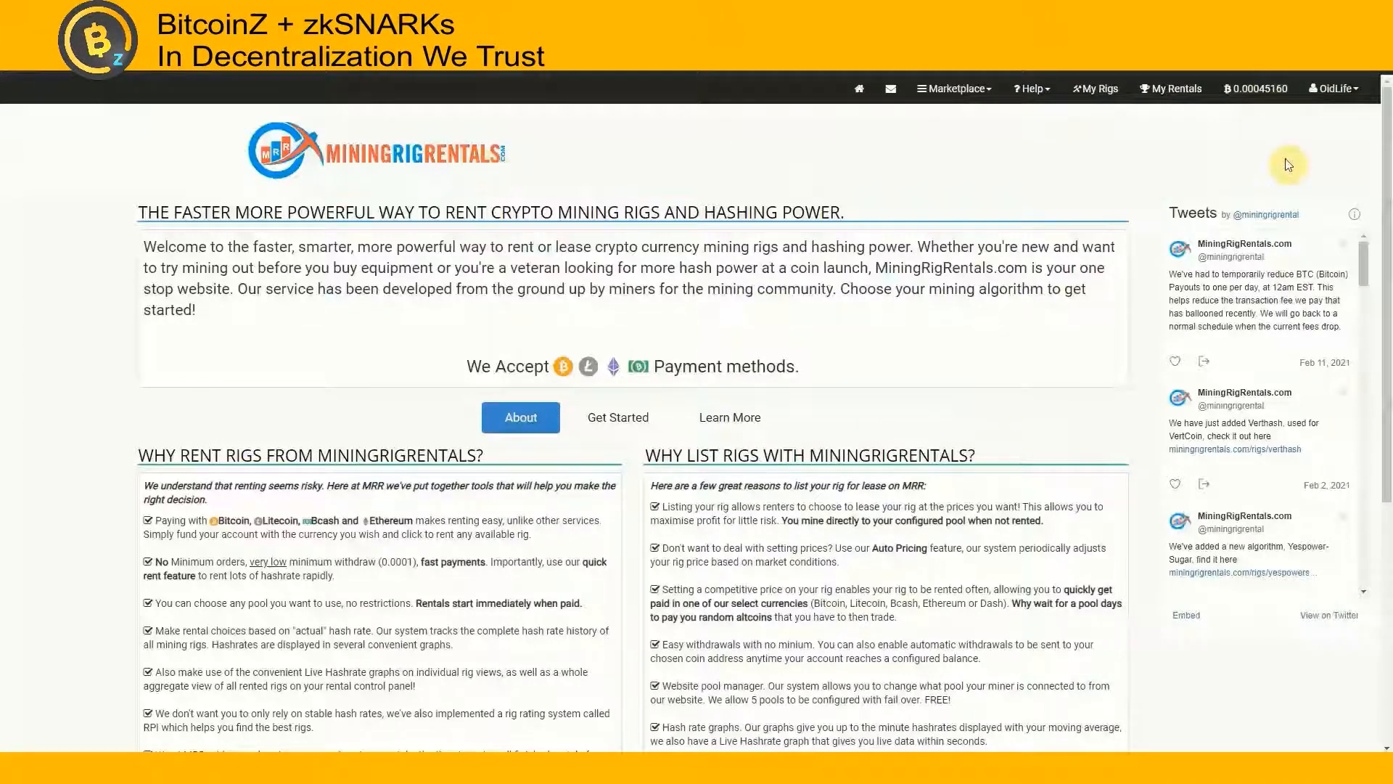
From the account menu's Balance overview, open the Bitcoin details showing a 0.00045160 BTC balance.
click(1328, 90)
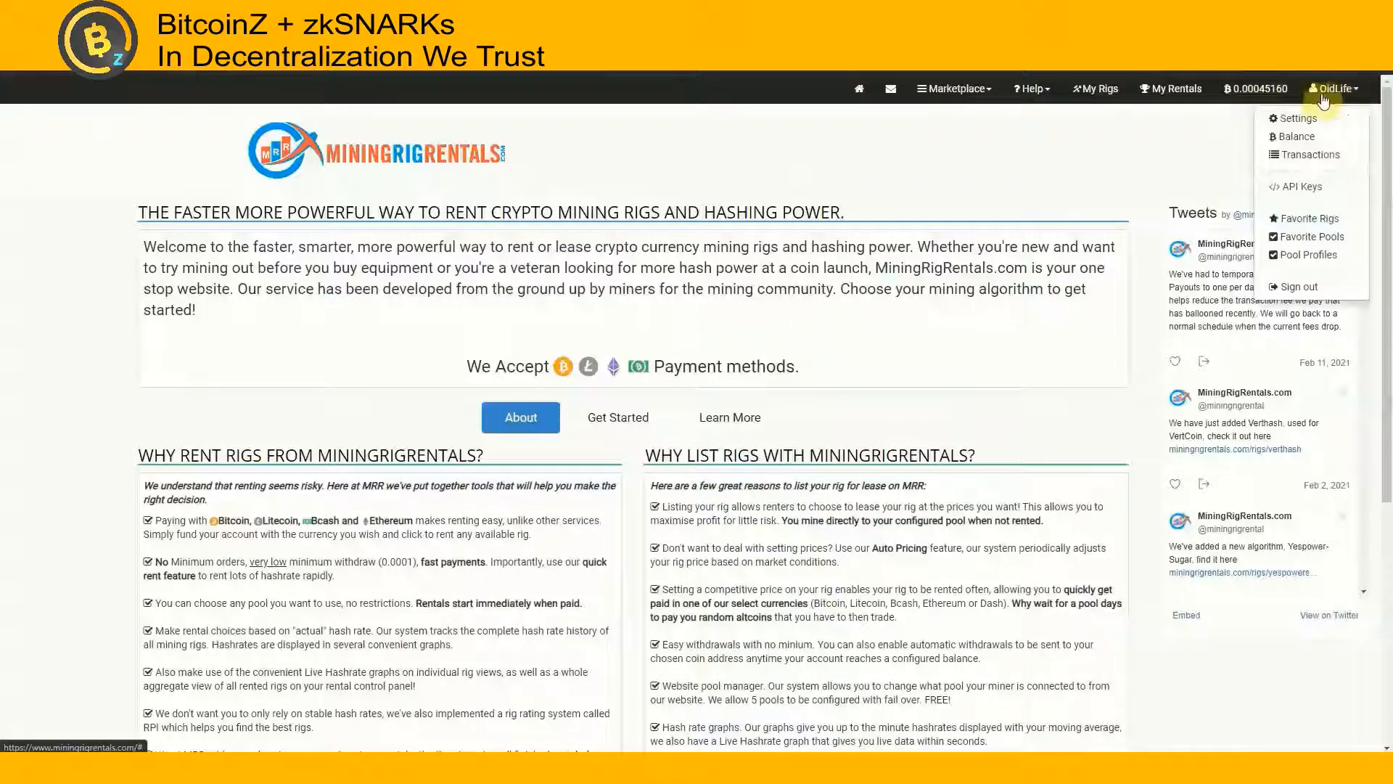
click(1294, 139)
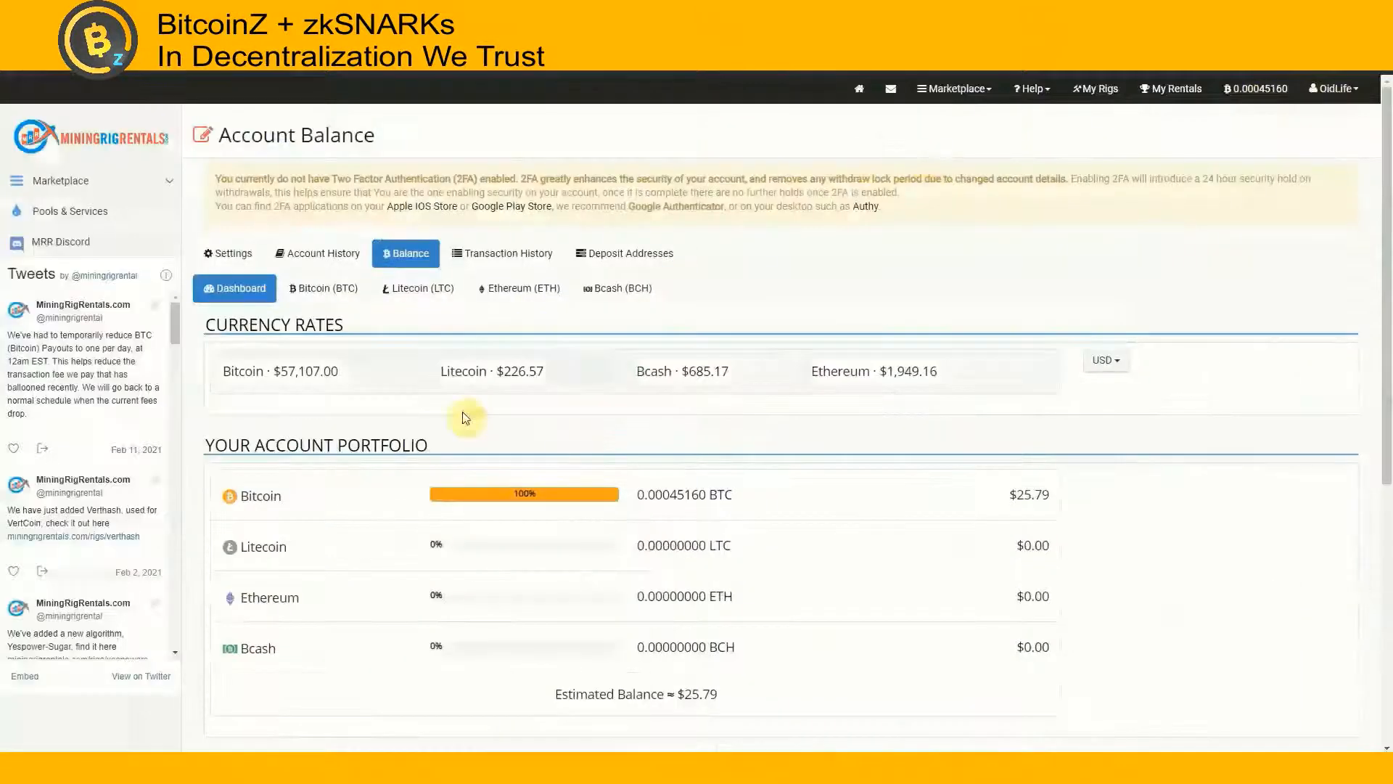
scroll(435, 435, down, 1)
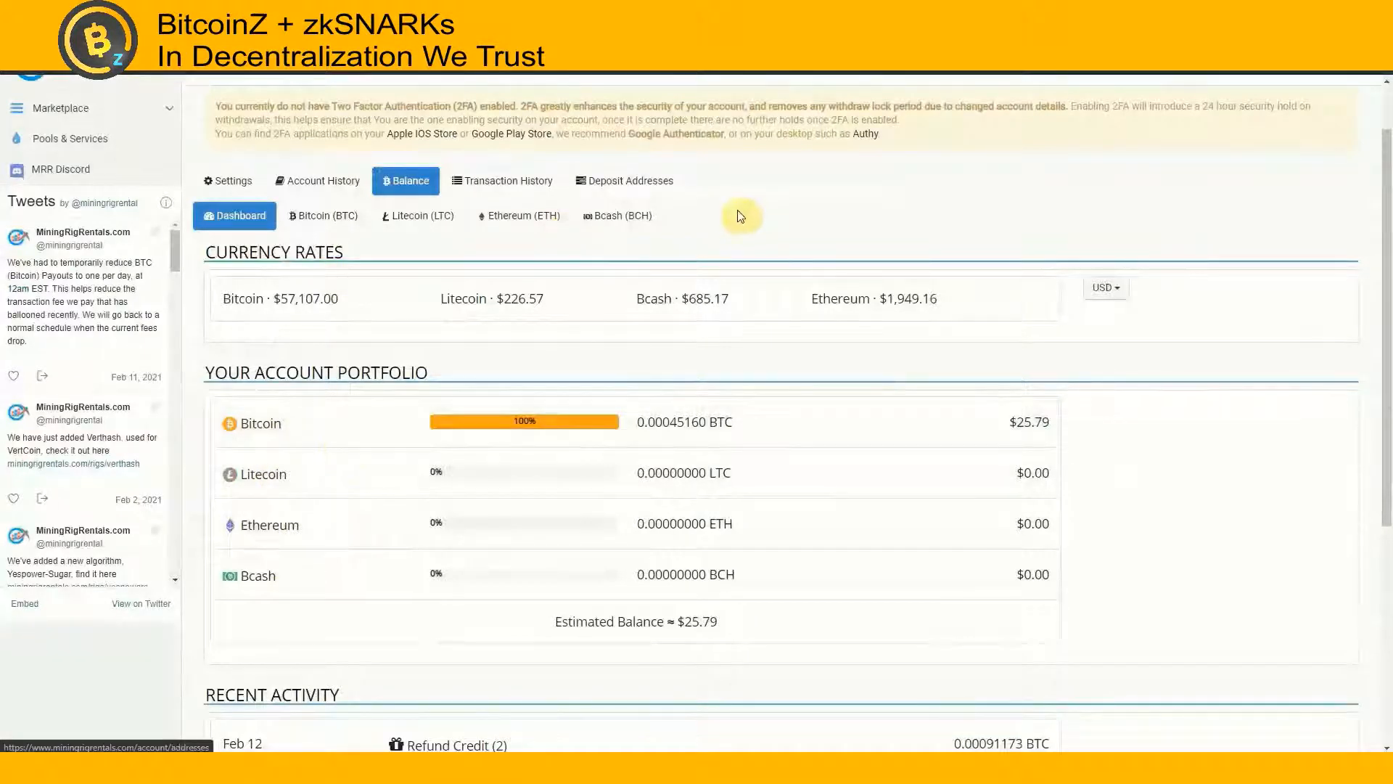
scroll(464, 363, up, 1)
scroll(462, 399, down, 2)
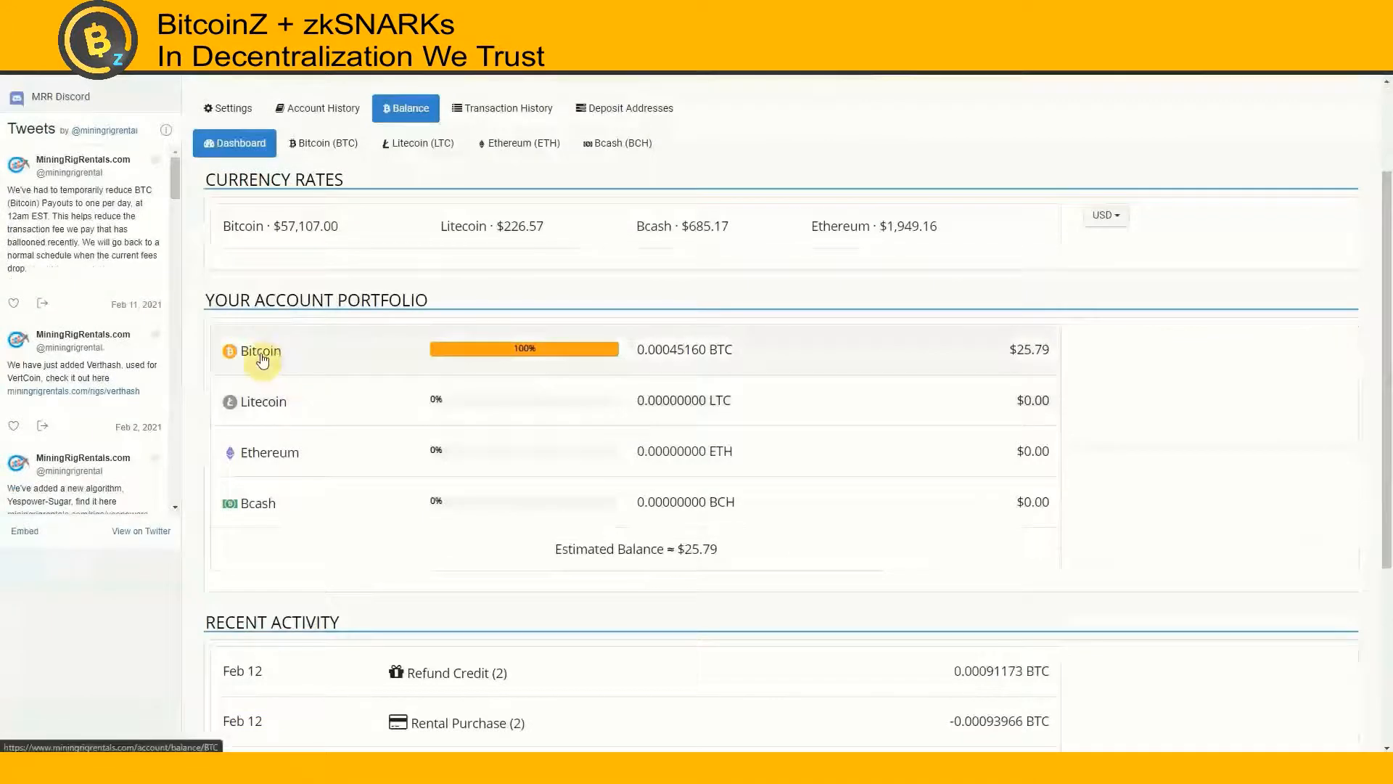
click(282, 354)
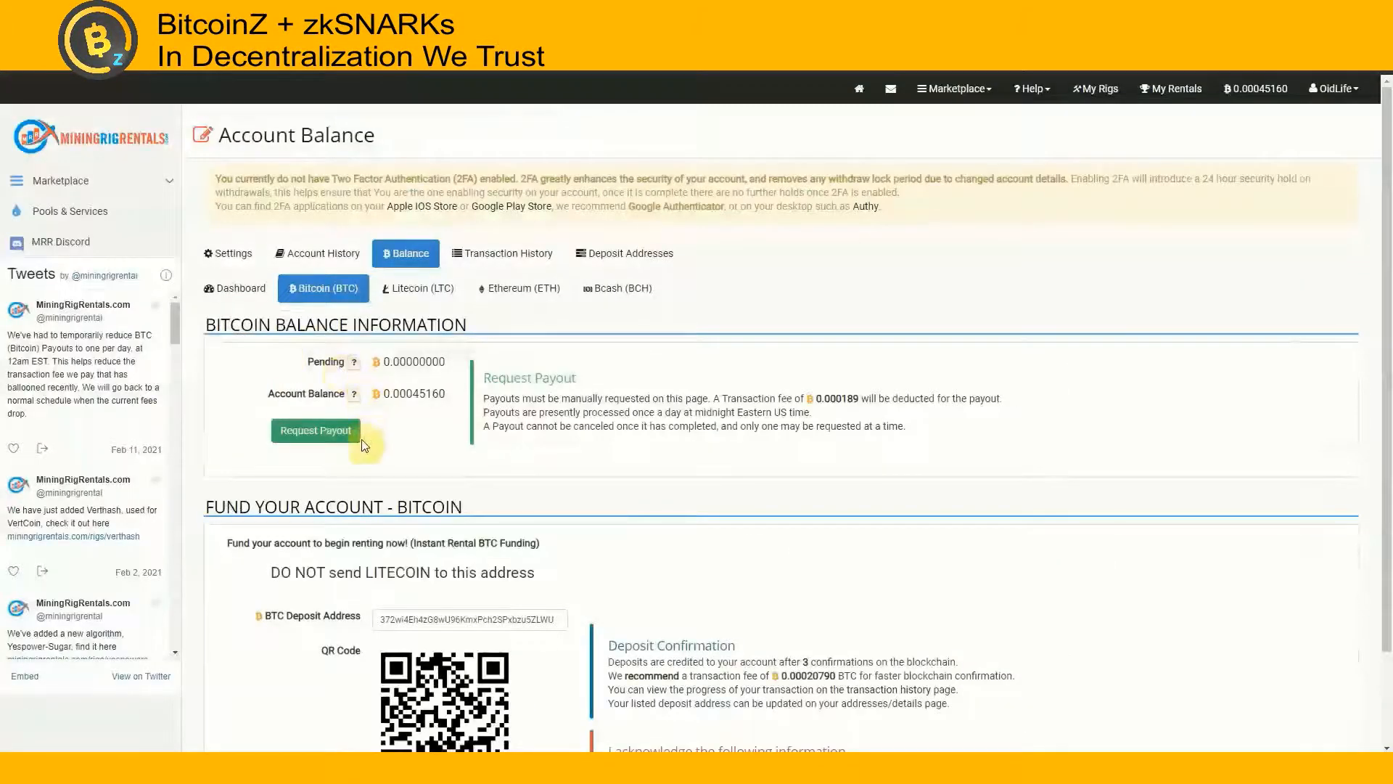
Scroll through the Bitcoin balance page to review its pending, payout and deposit details.
scroll(316, 428, down, 2)
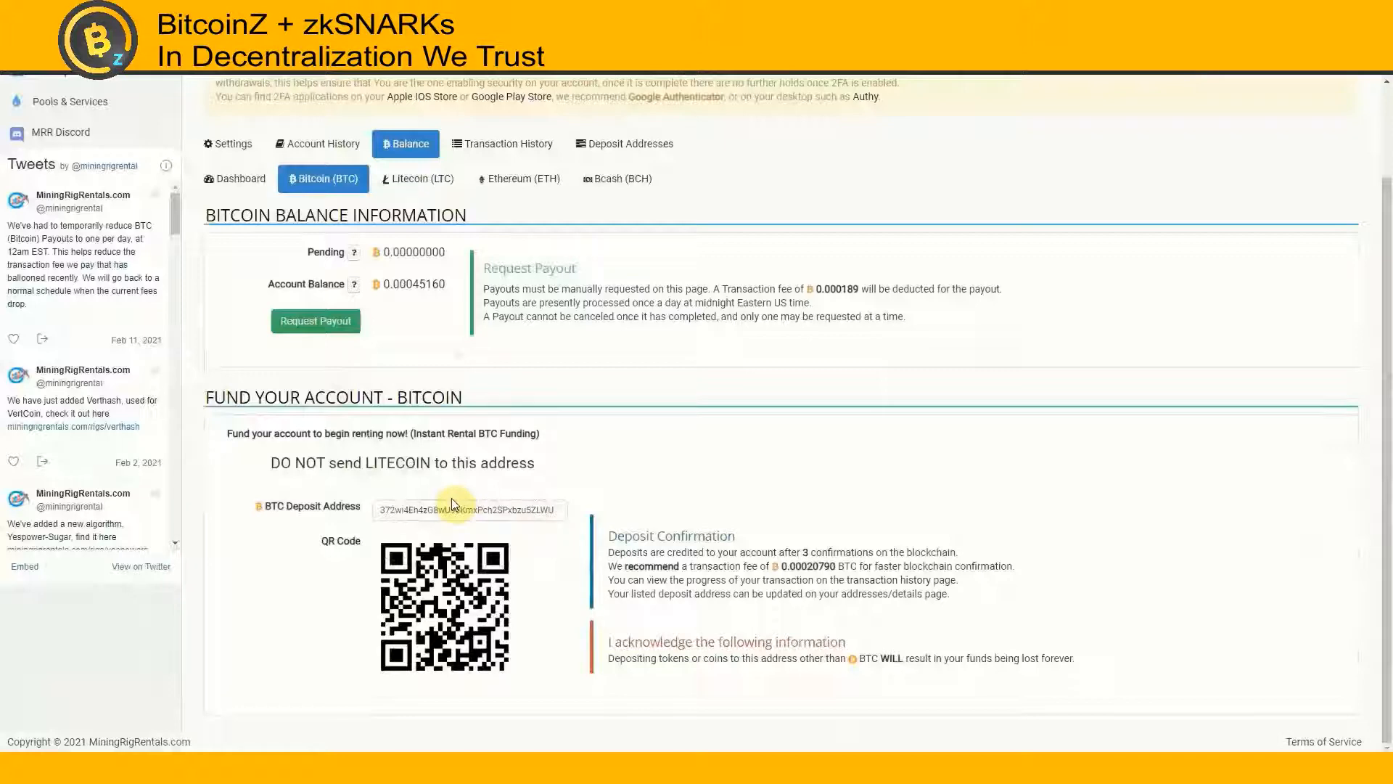
scroll(619, 444, up, 2)
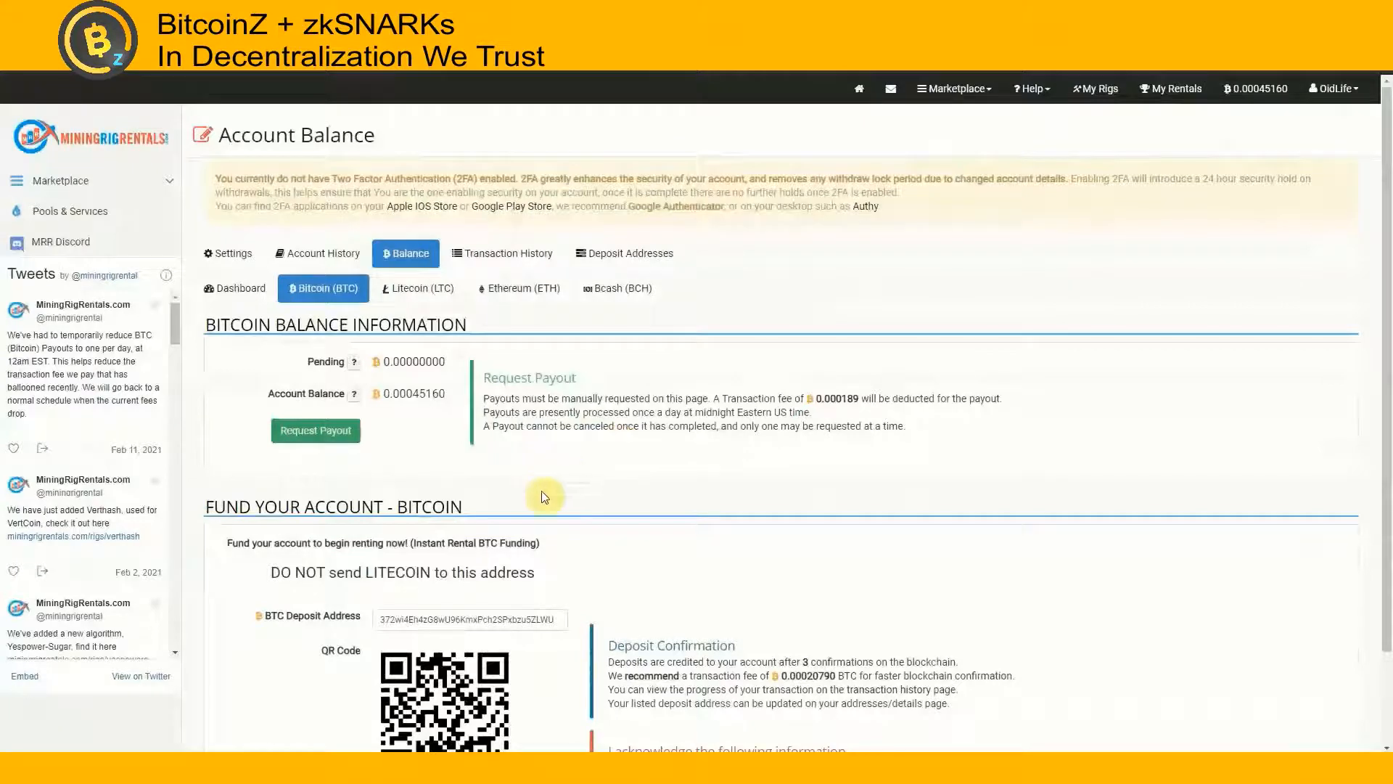
scroll(508, 533, down, 2)
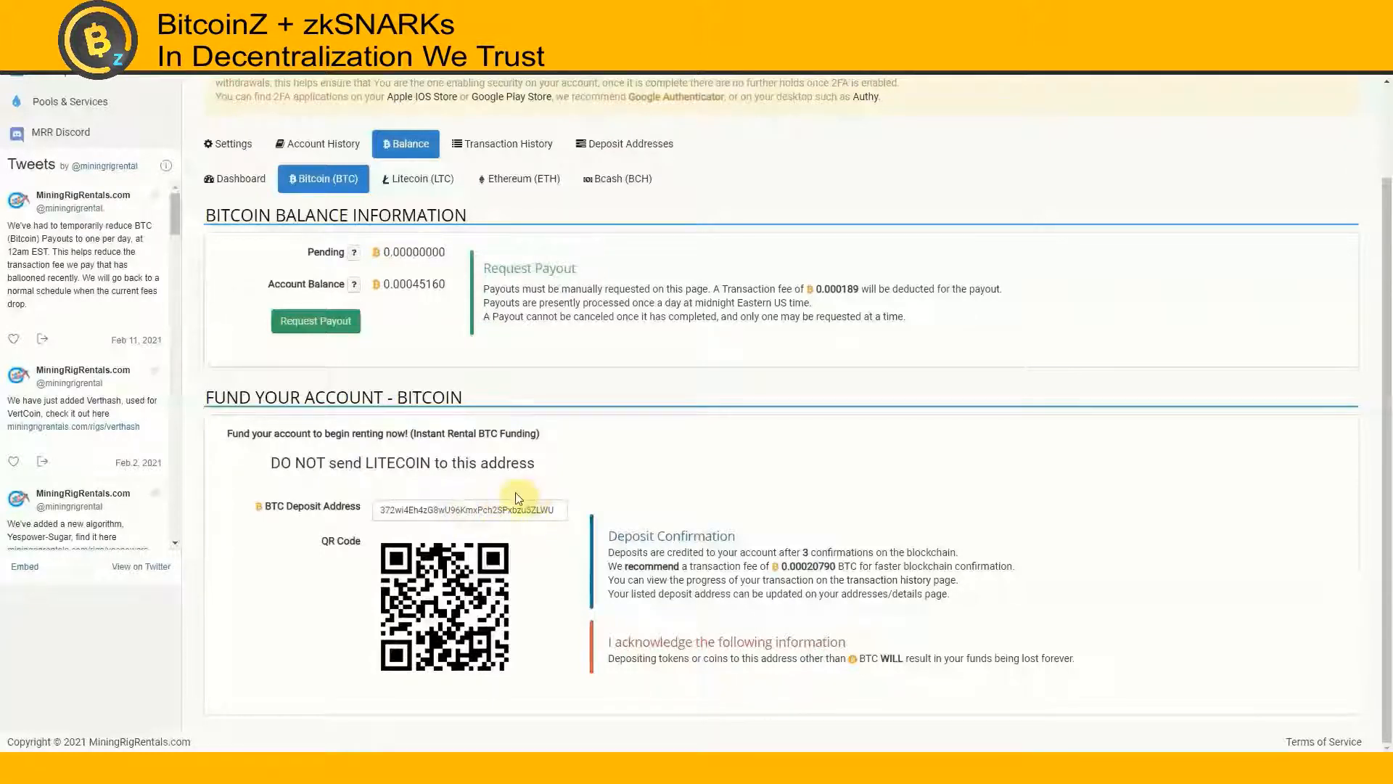
scroll(581, 457, up, 2)
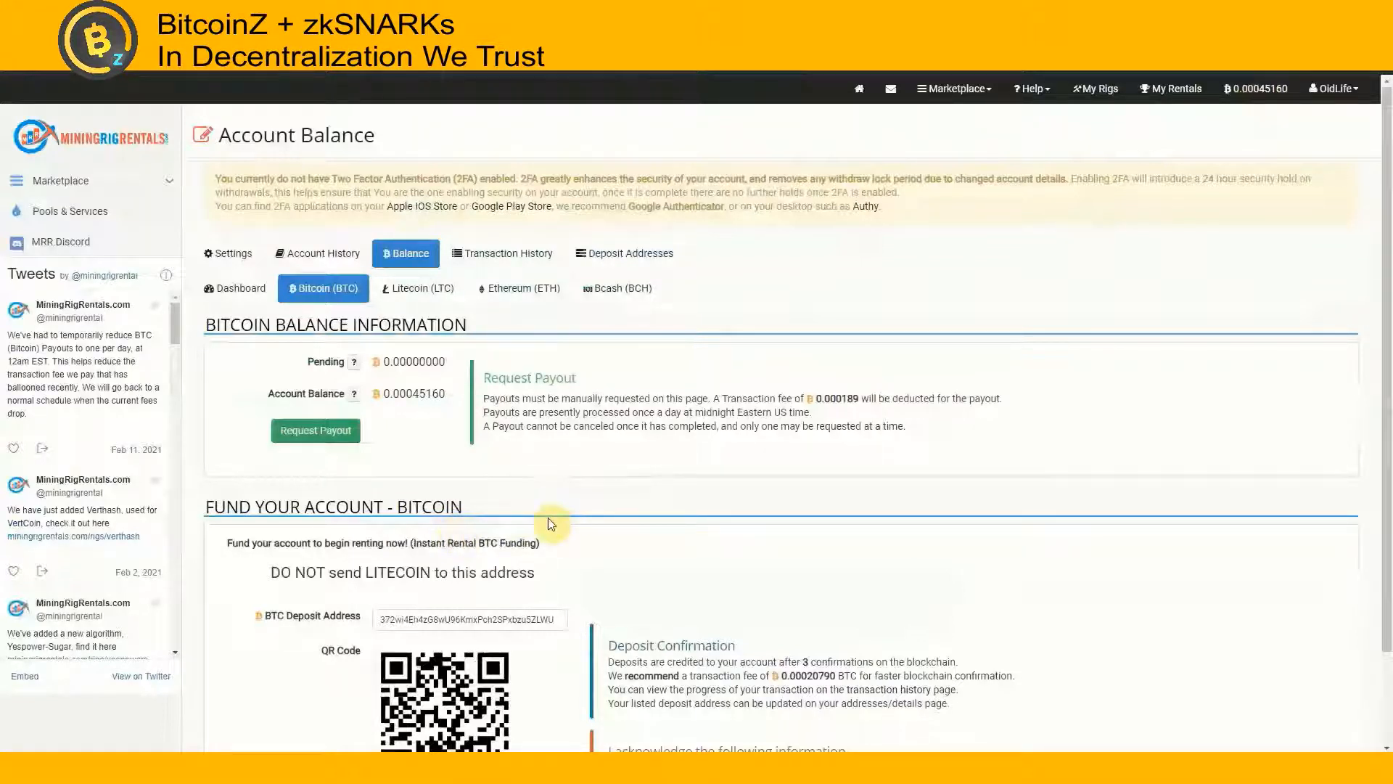
scroll(549, 522, down, 1)
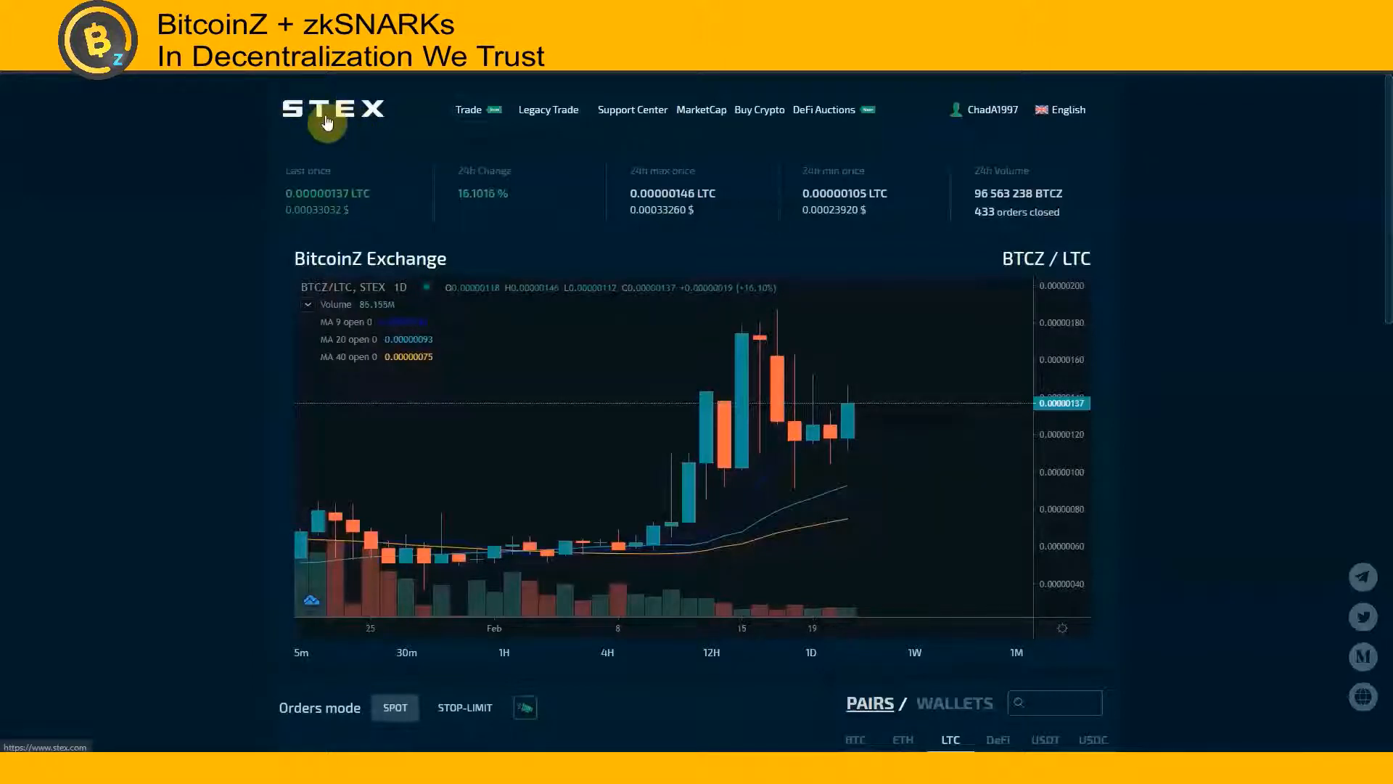
Go to STEX's Buy Crypto page and switch the payment currency from EUR to USD.
click(760, 113)
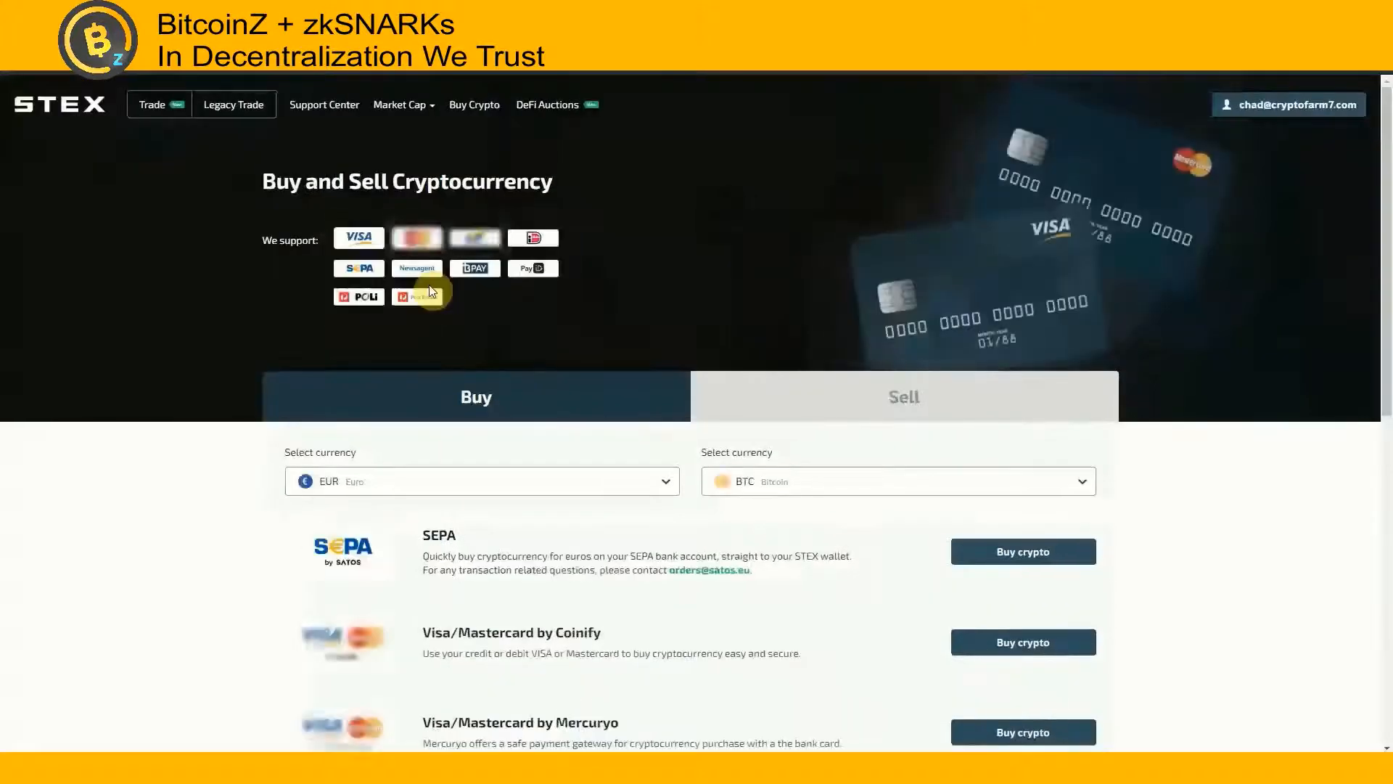
scroll(243, 403, down, 2)
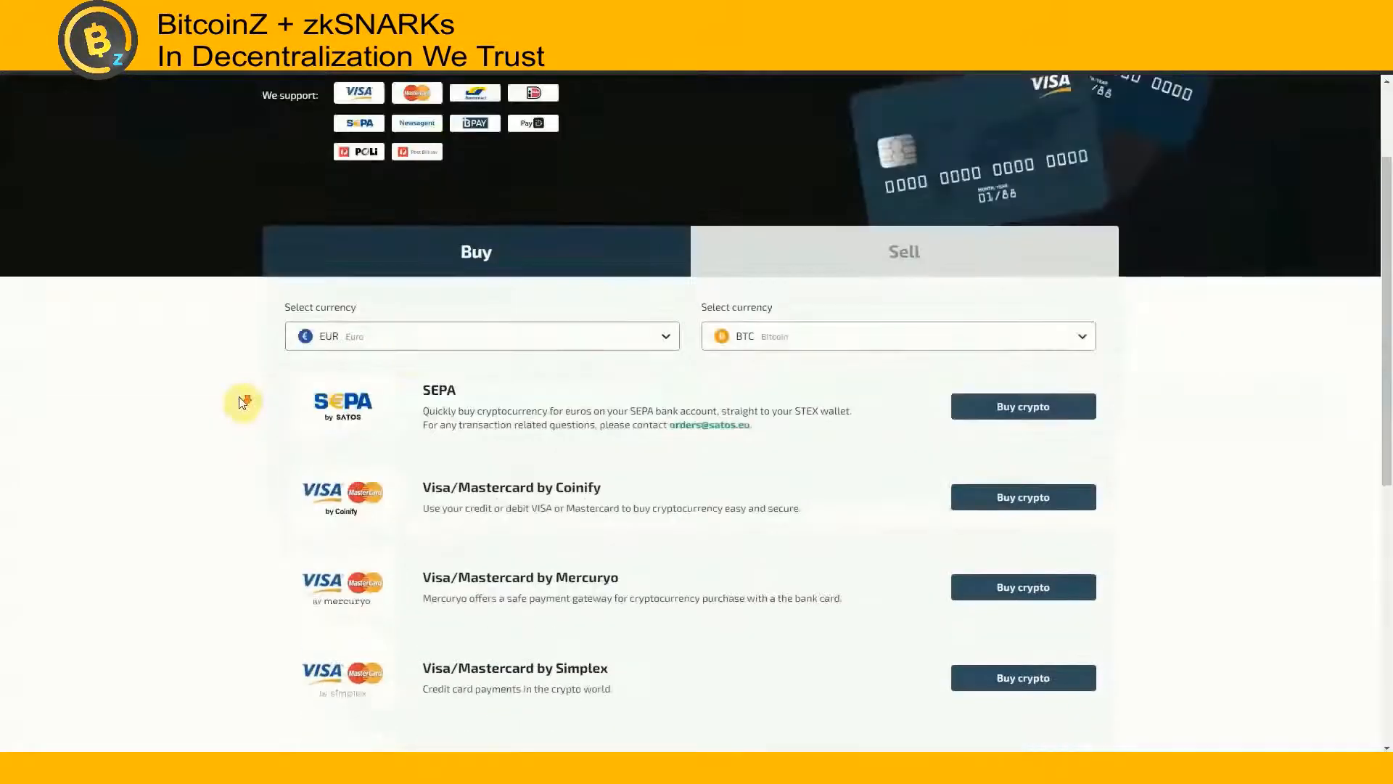
click(380, 337)
scroll(392, 437, down, 4)
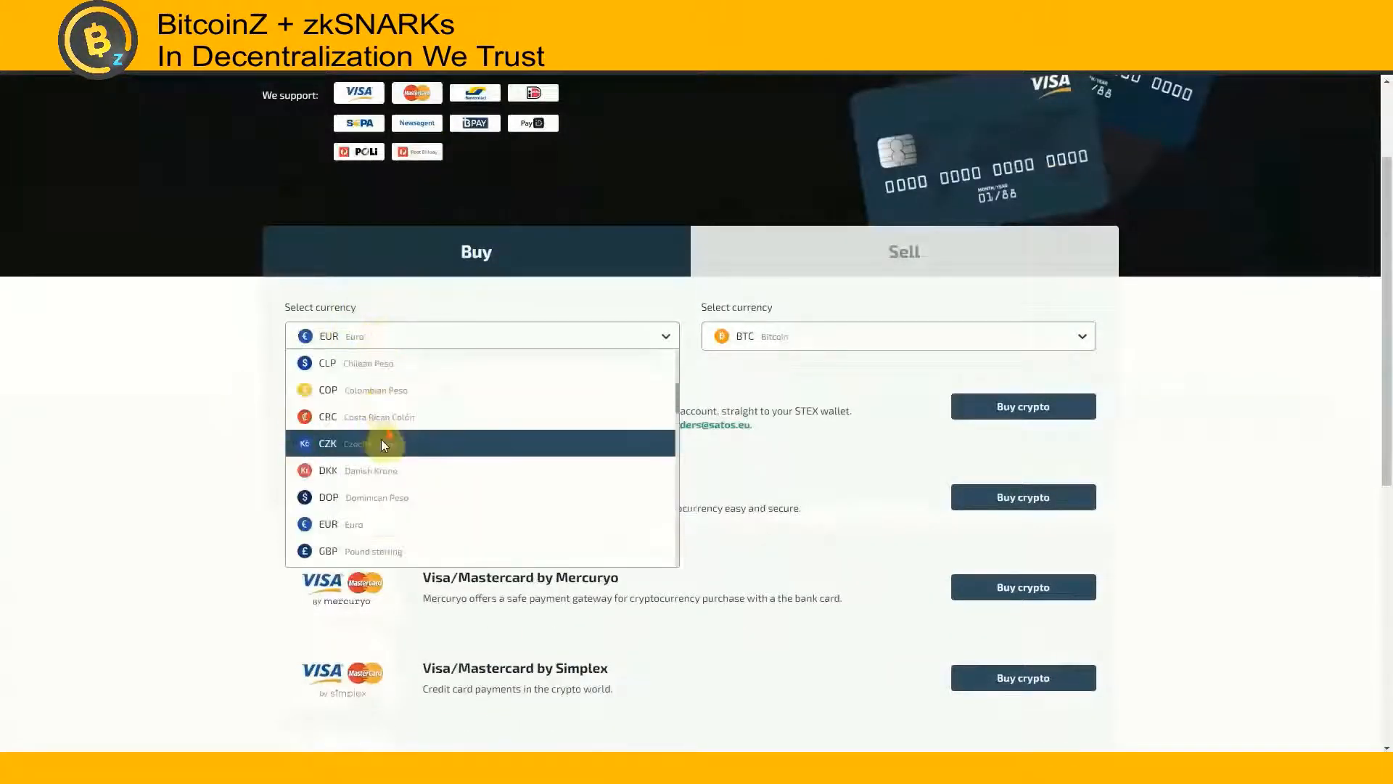
scroll(411, 434, down, 6)
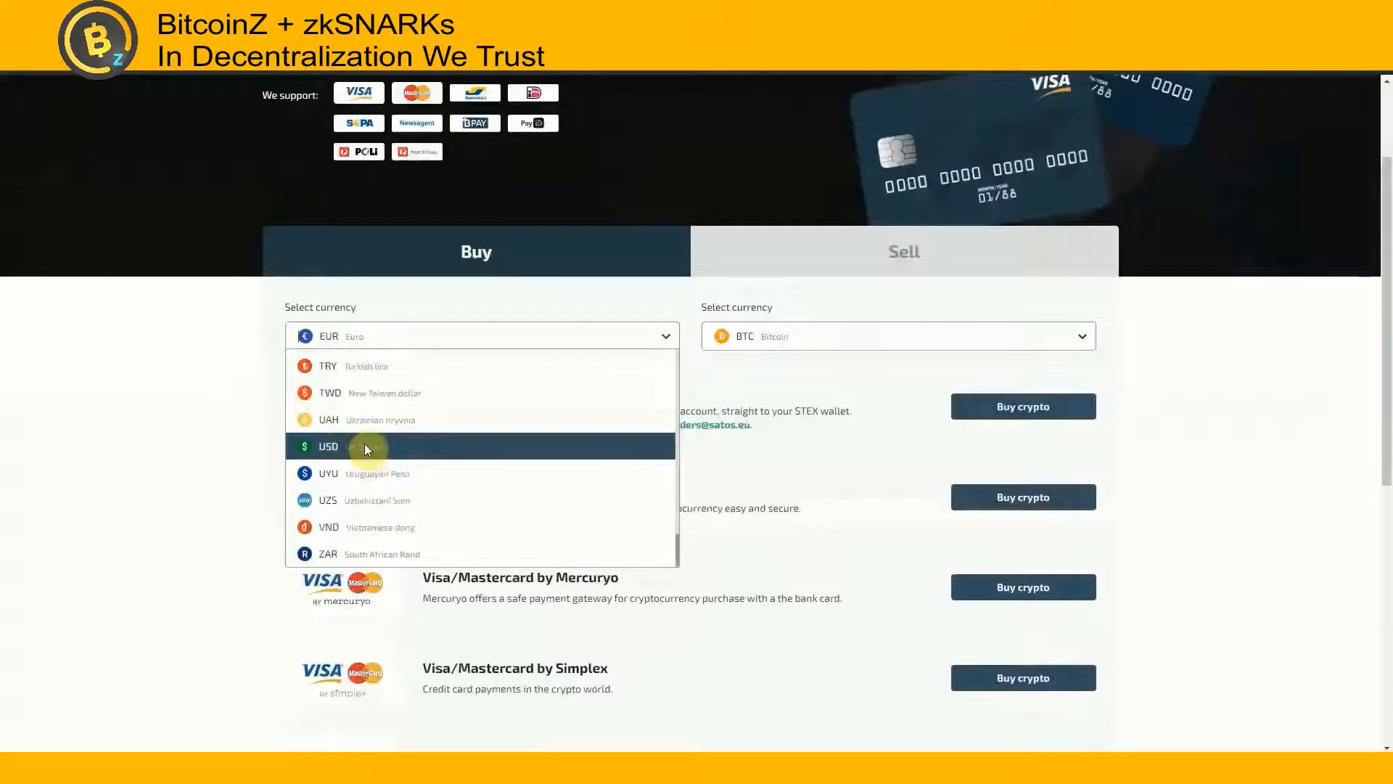
click(364, 446)
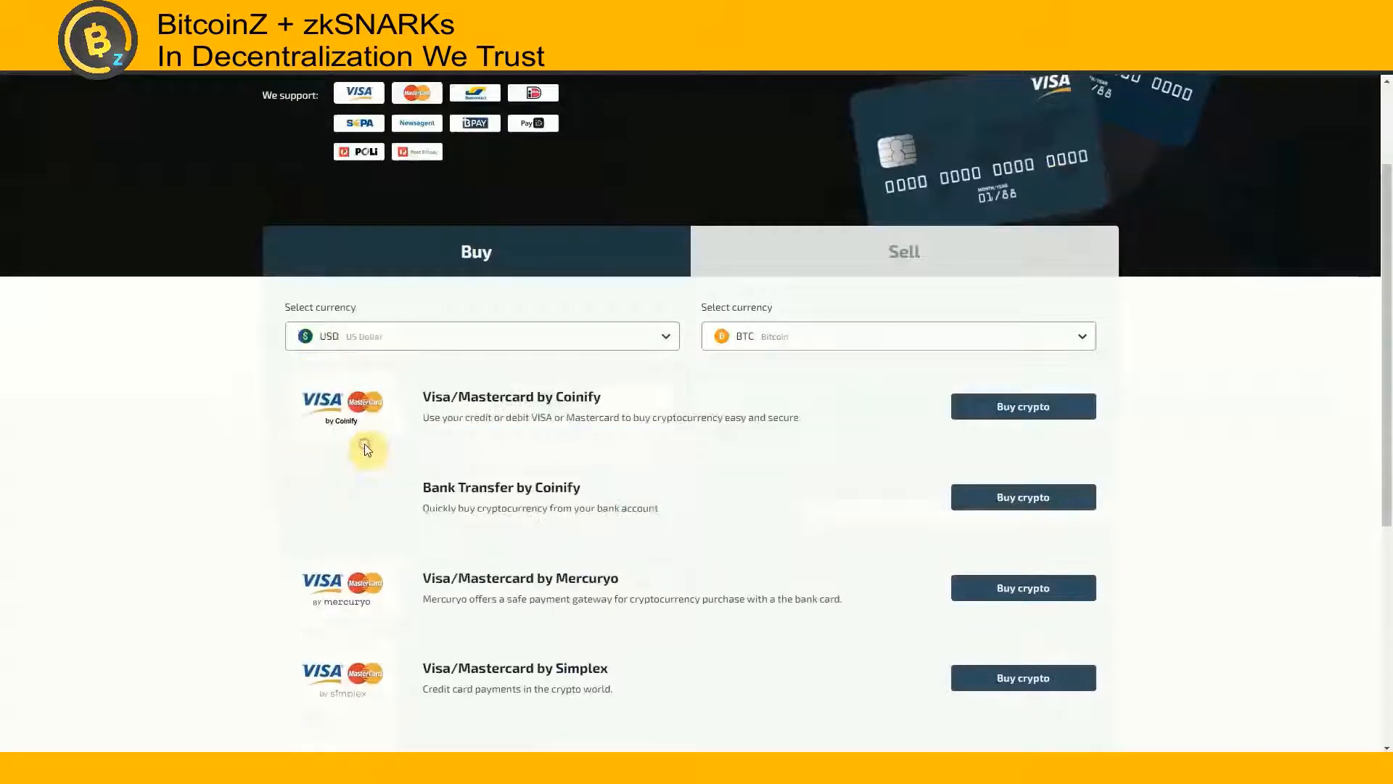
Keep BTC as the coin to buy and review the card, bank transfer and Apple Pay providers.
click(791, 347)
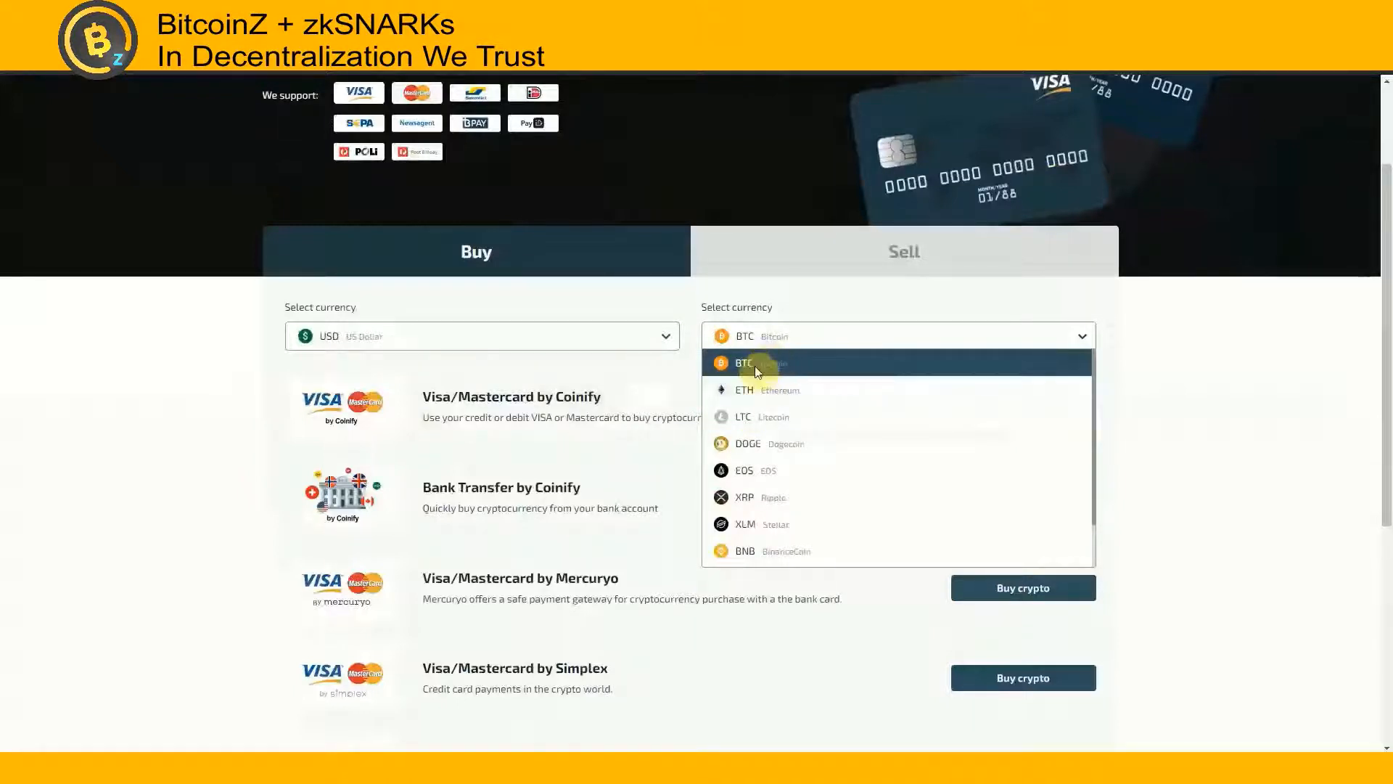
click(753, 364)
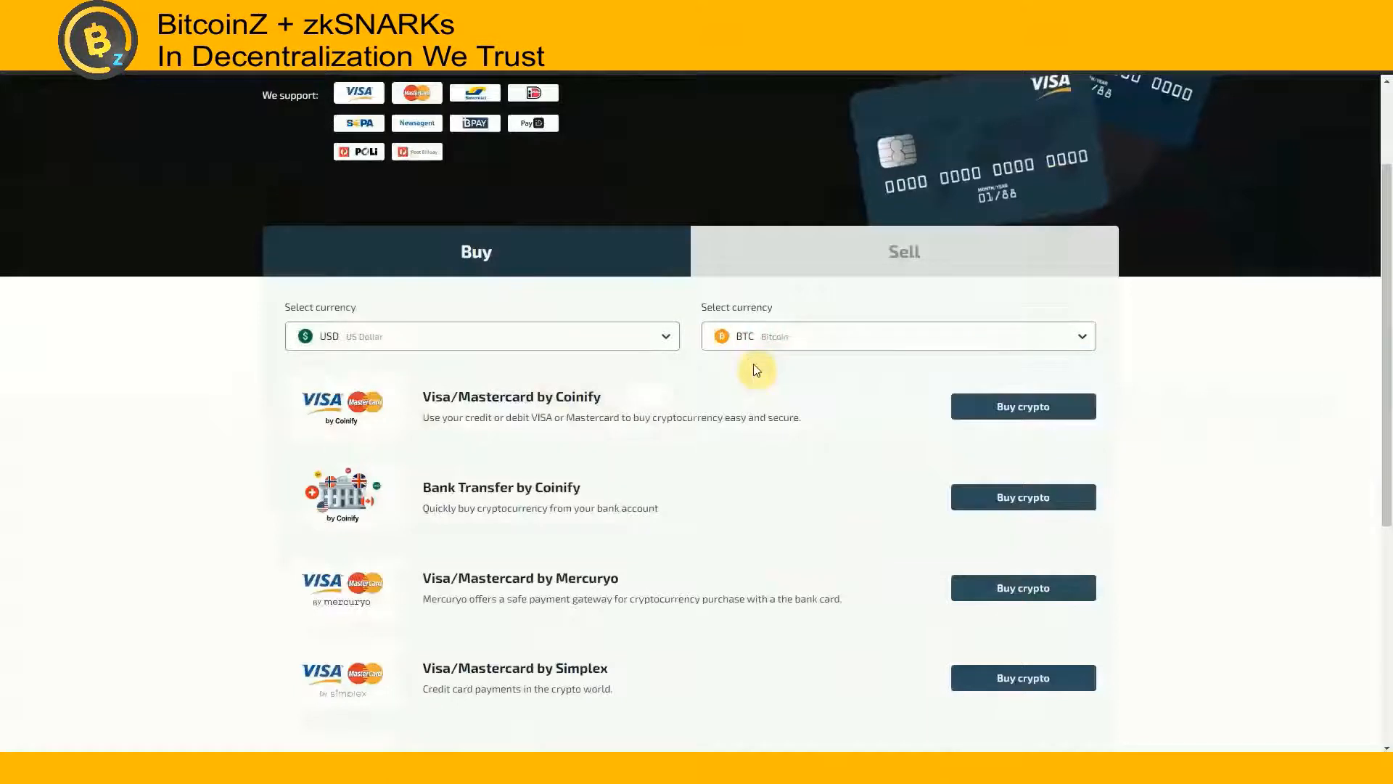
scroll(675, 440, down, 3)
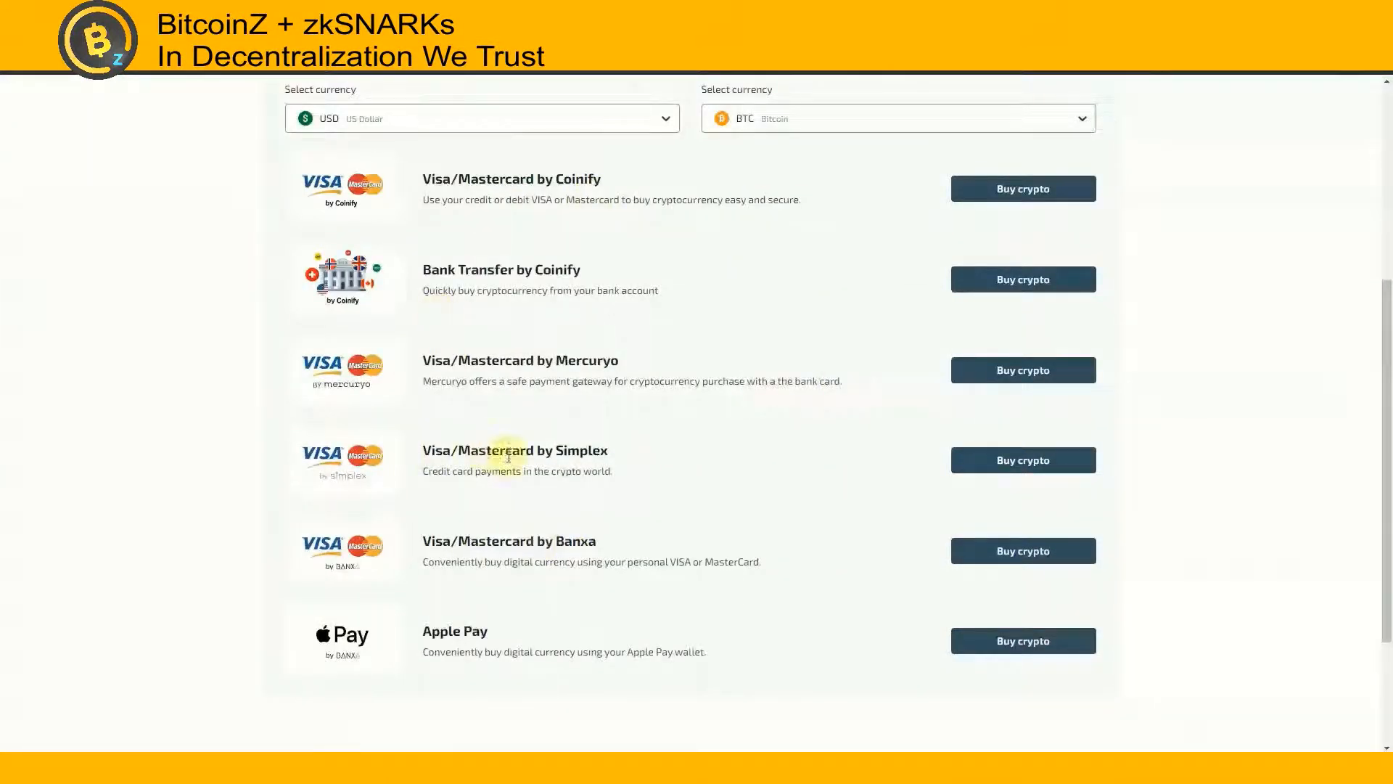
scroll(573, 461, up, 1)
scroll(672, 320, up, 1)
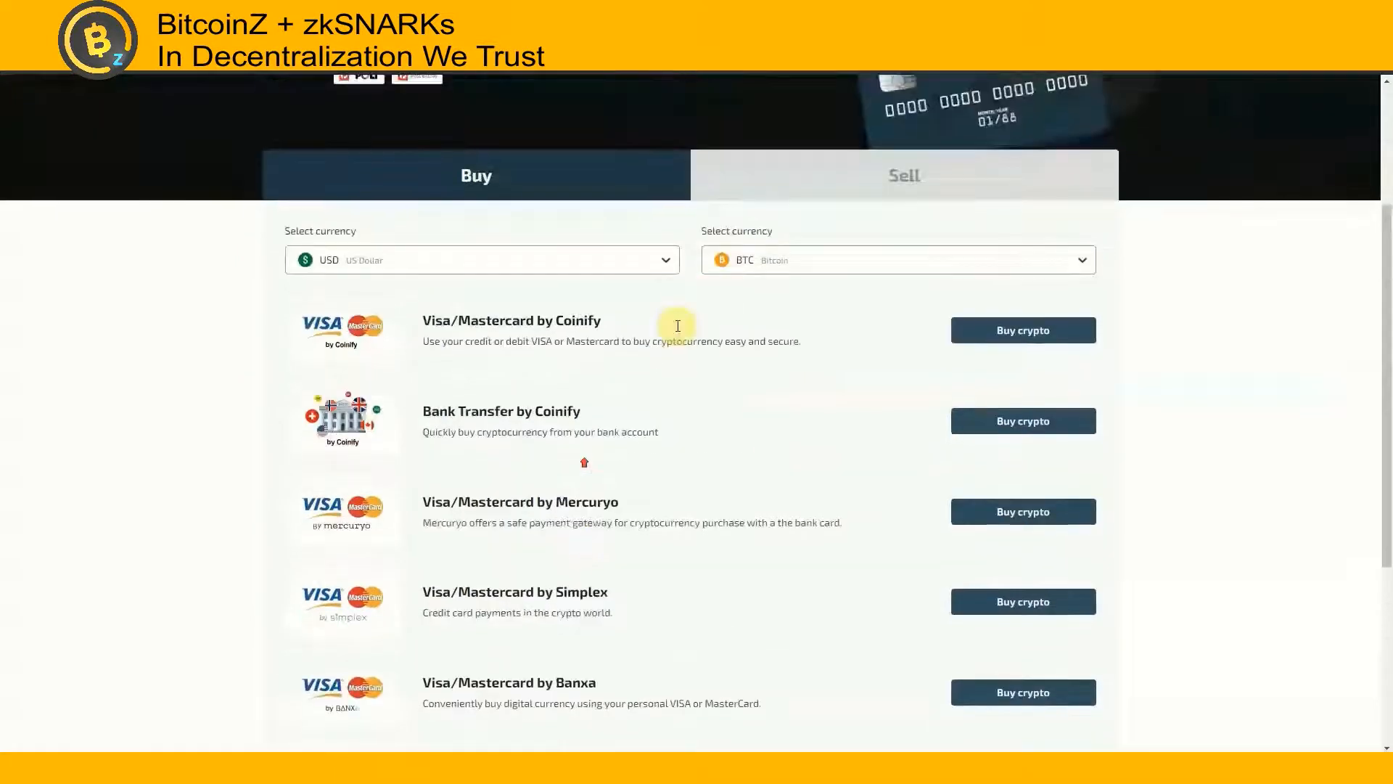
scroll(682, 375, down, 1)
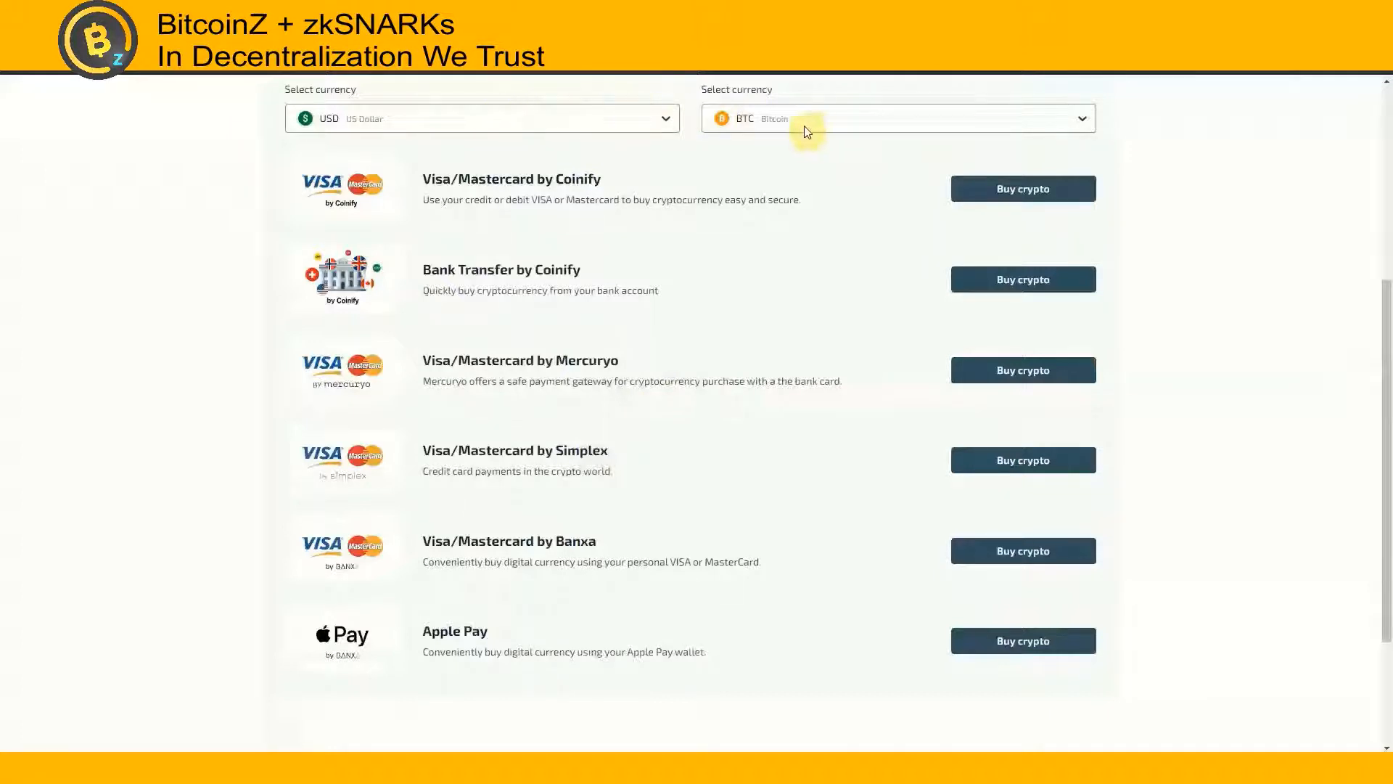
Choose Simplex, replace the preset 55.00 with 150 USD and submit the BTC order.
click(1005, 464)
drag(513, 542, 455, 560)
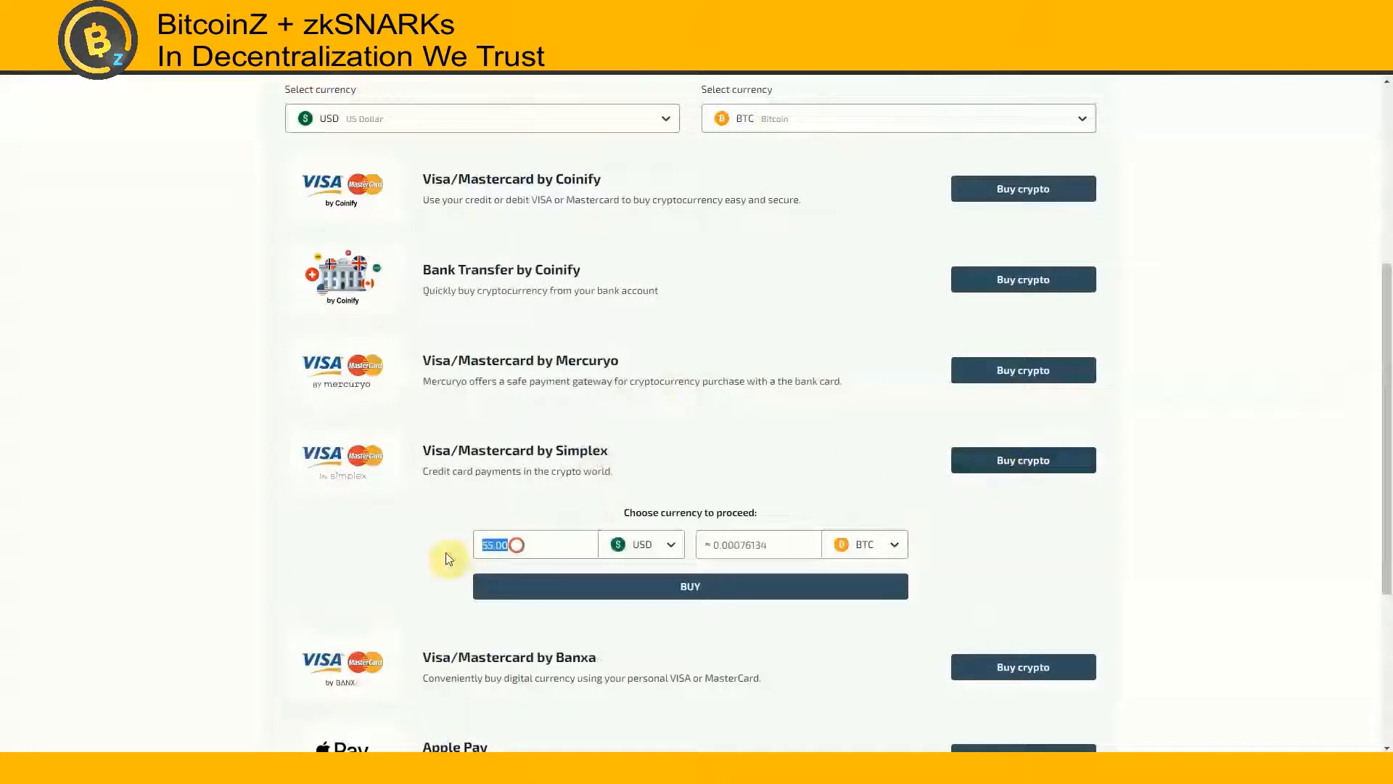
text(150)
click(691, 587)
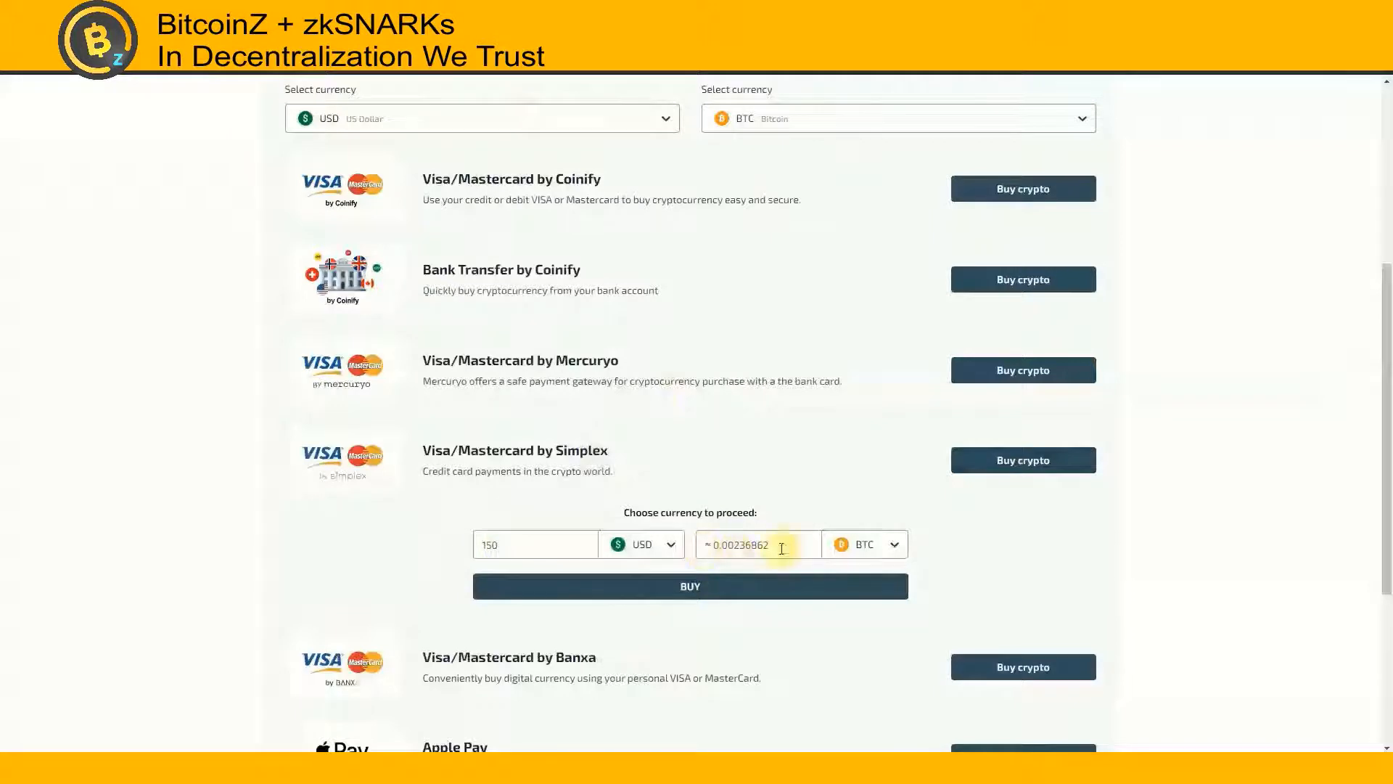
click(685, 588)
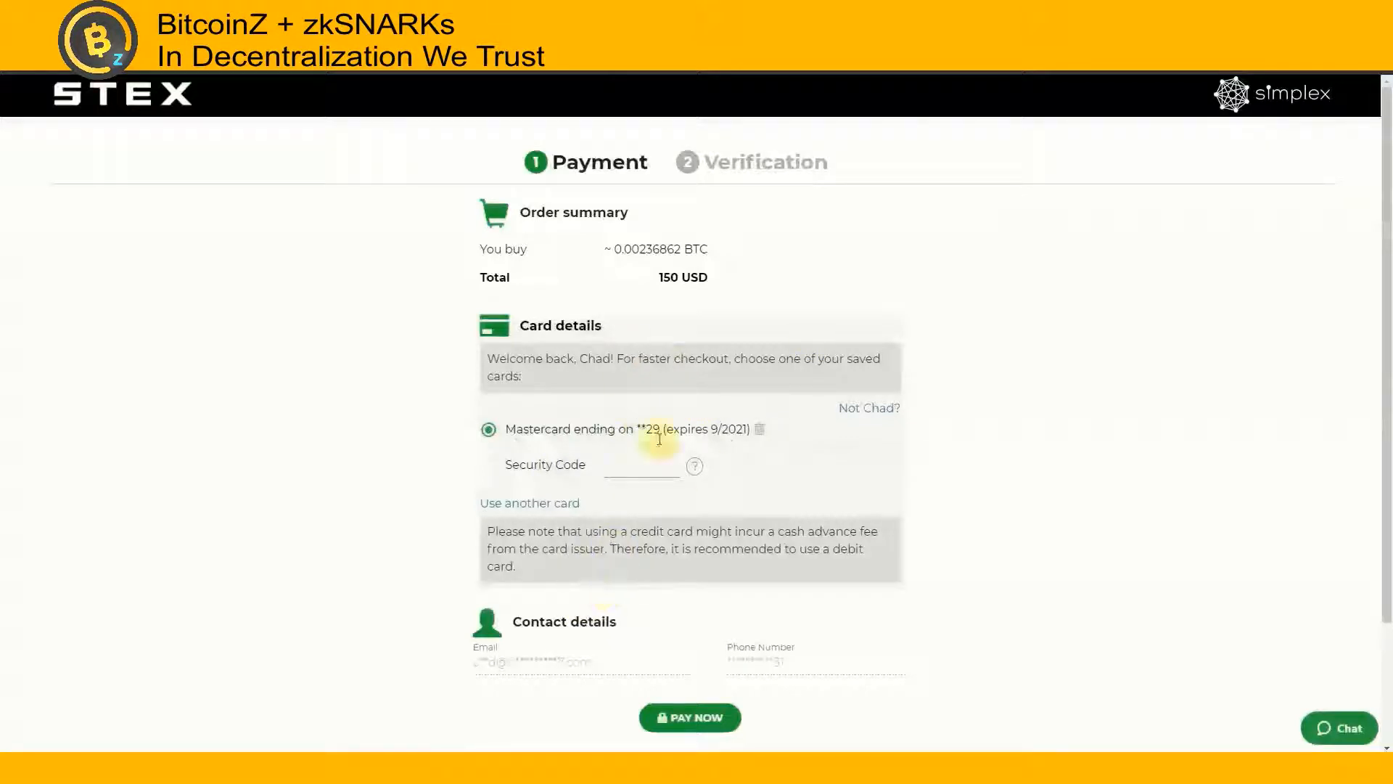
Enter the saved card's security code and pay the 150 USD order.
scroll(586, 430, down, 1)
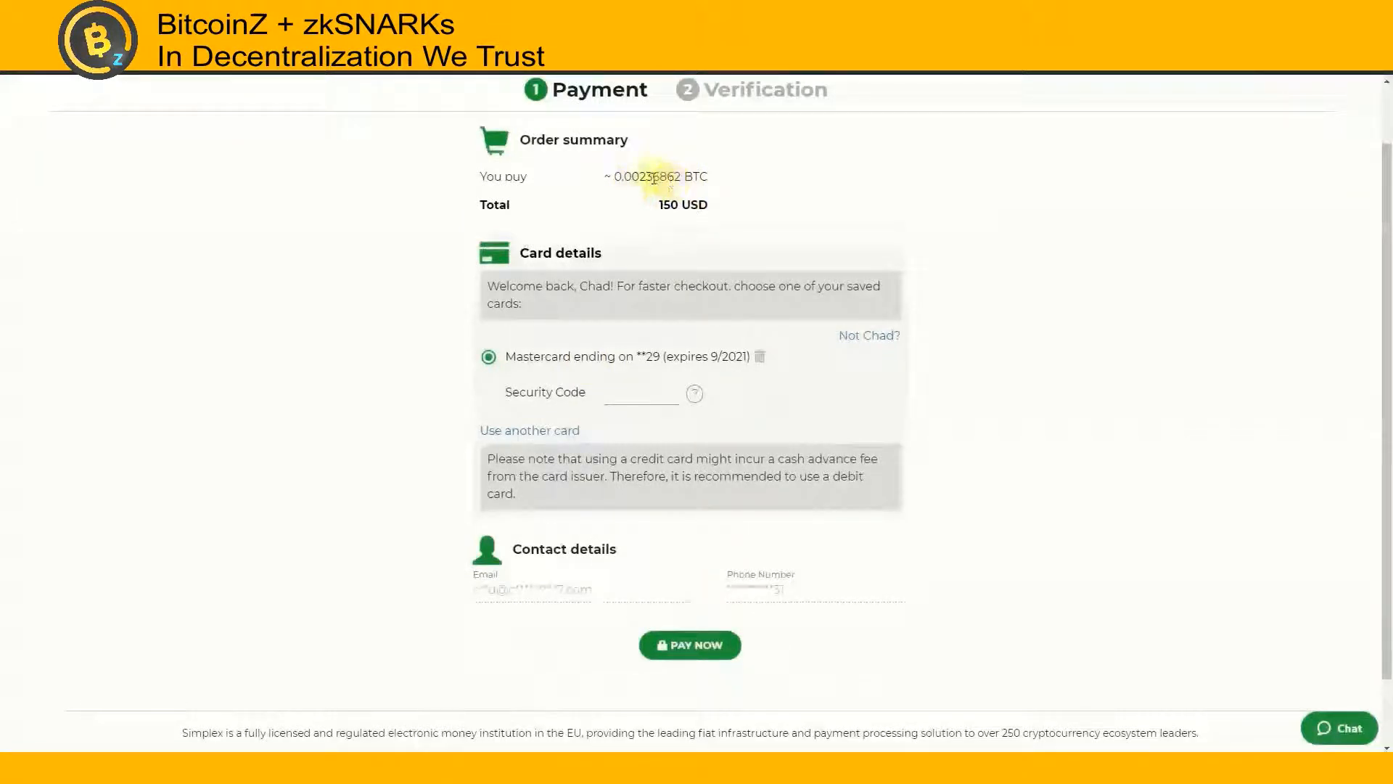
click(606, 396)
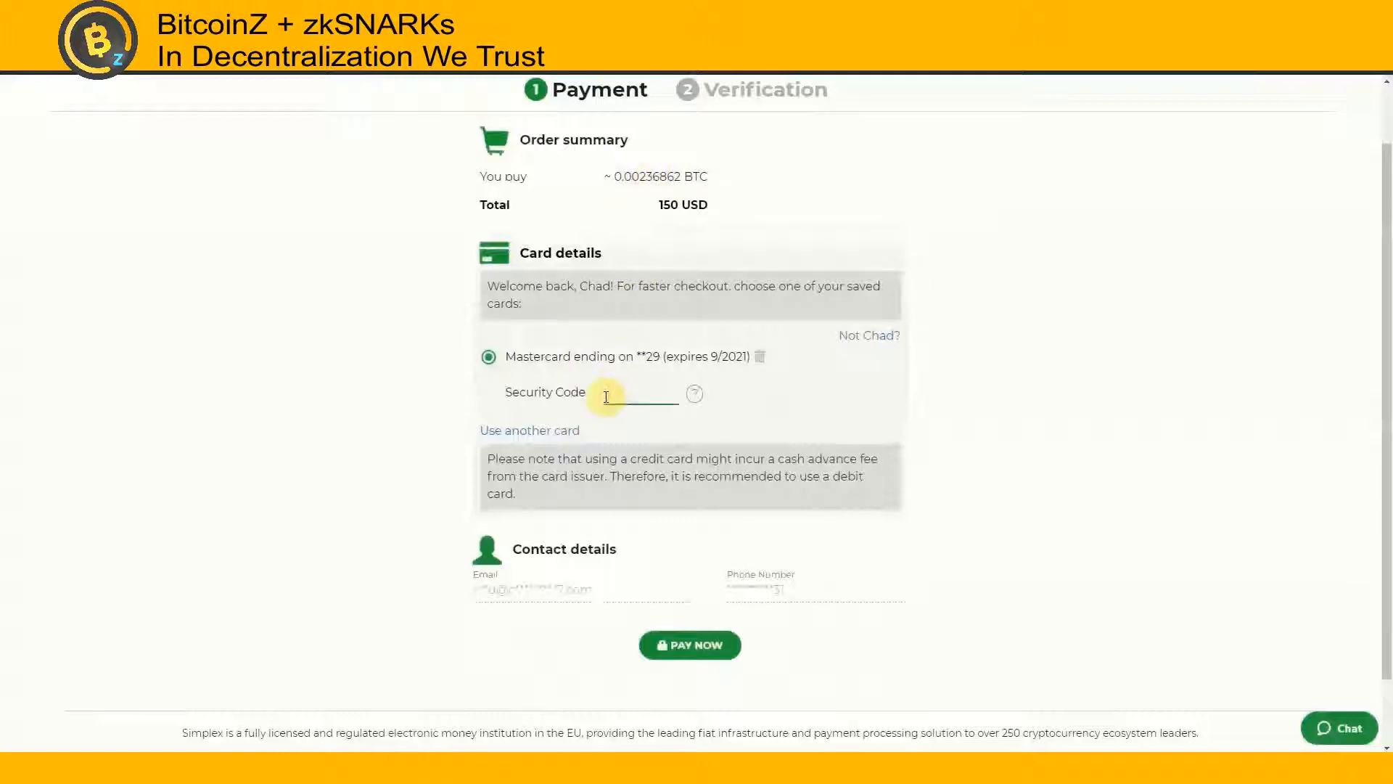
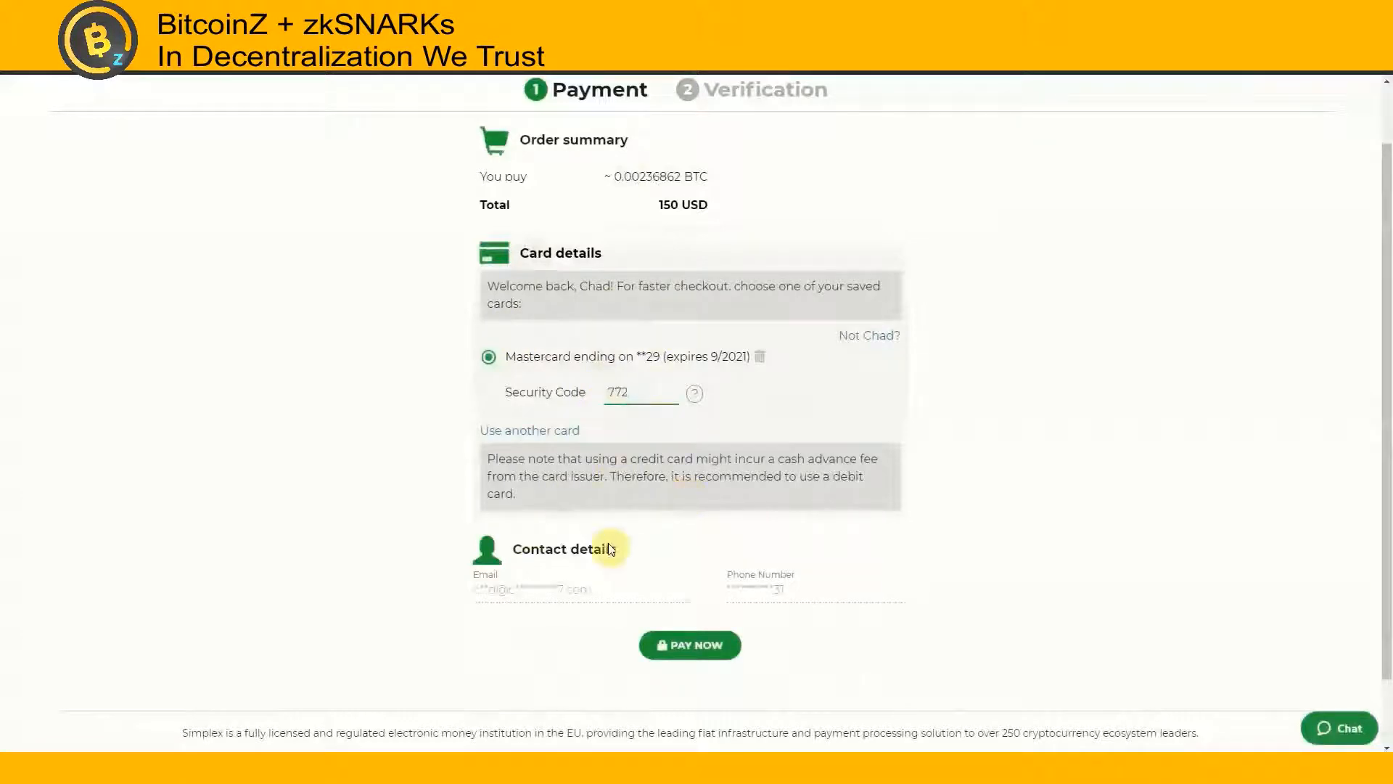
click(678, 644)
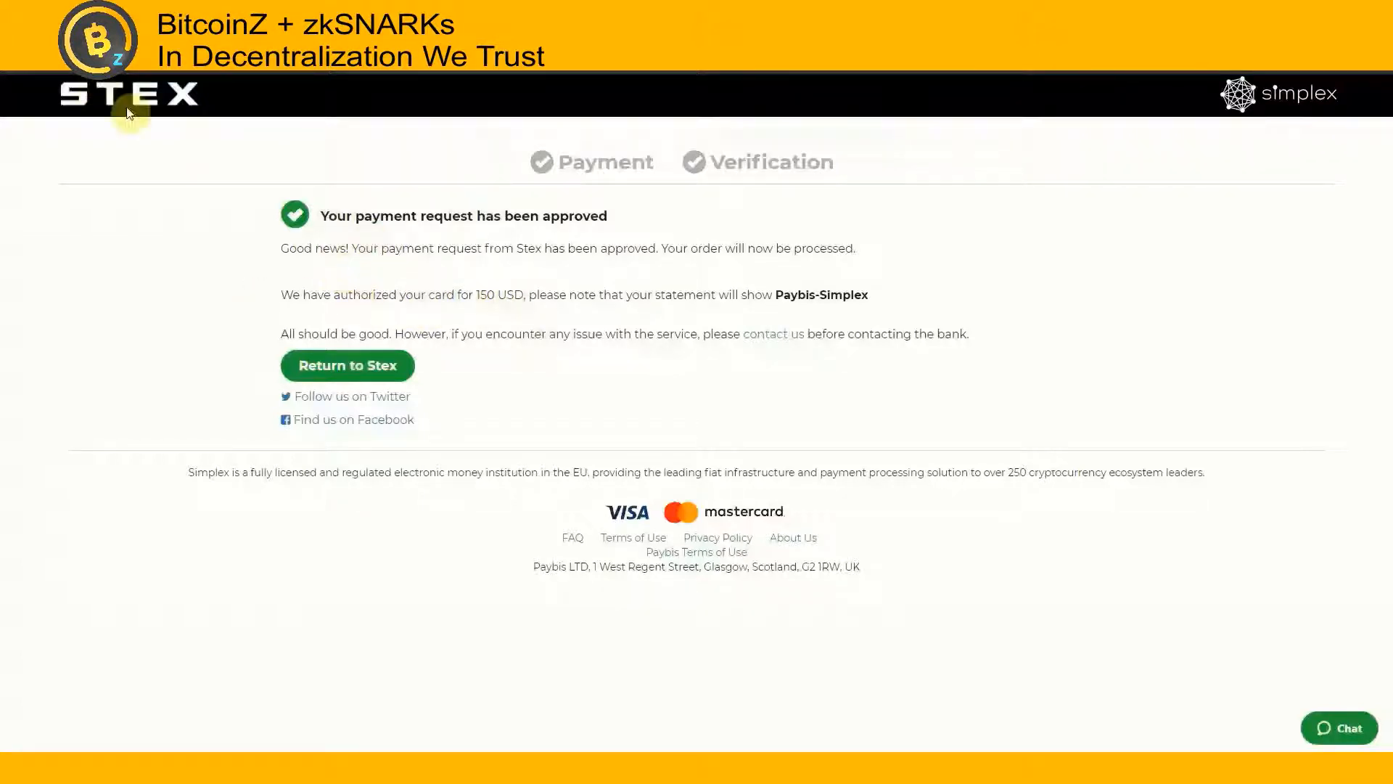
Return to STEX and open the account balance page from the user menu.
click(352, 369)
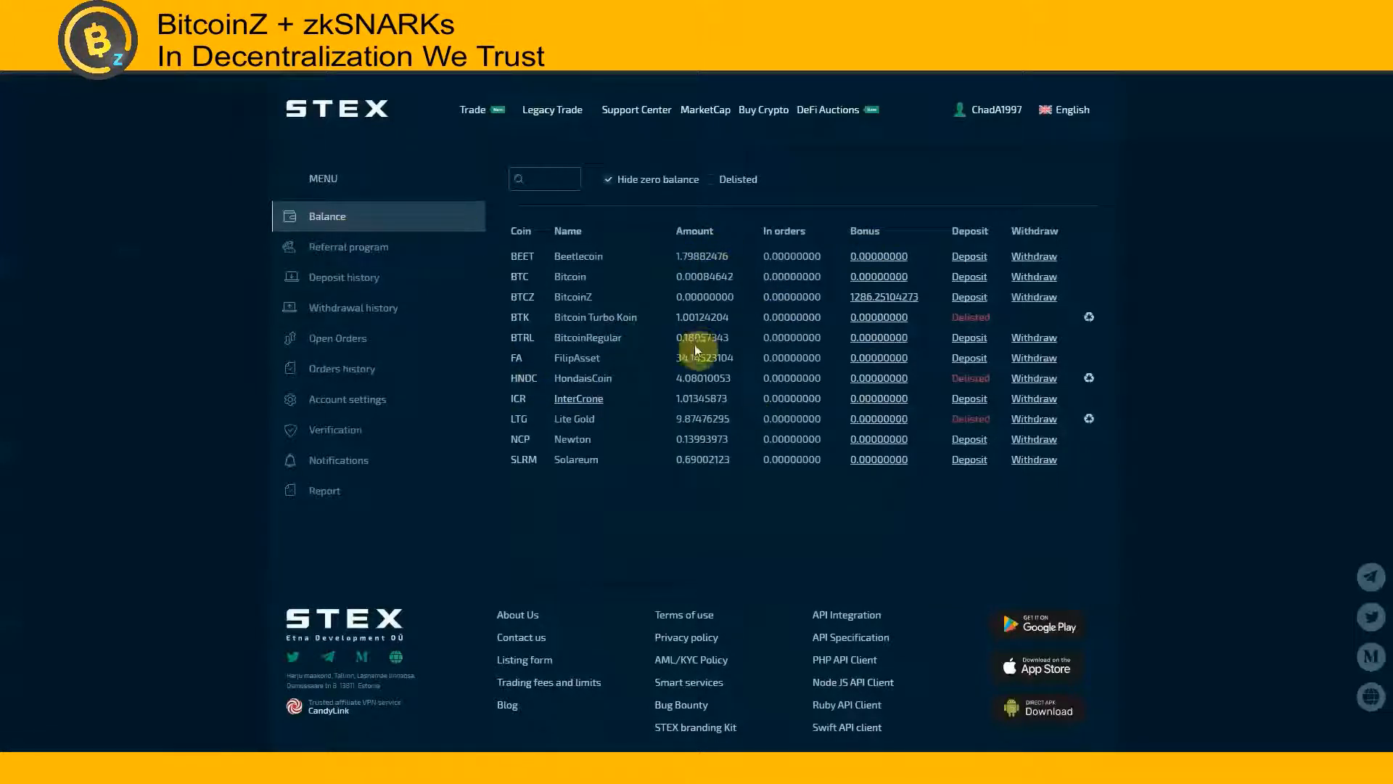
click(1011, 112)
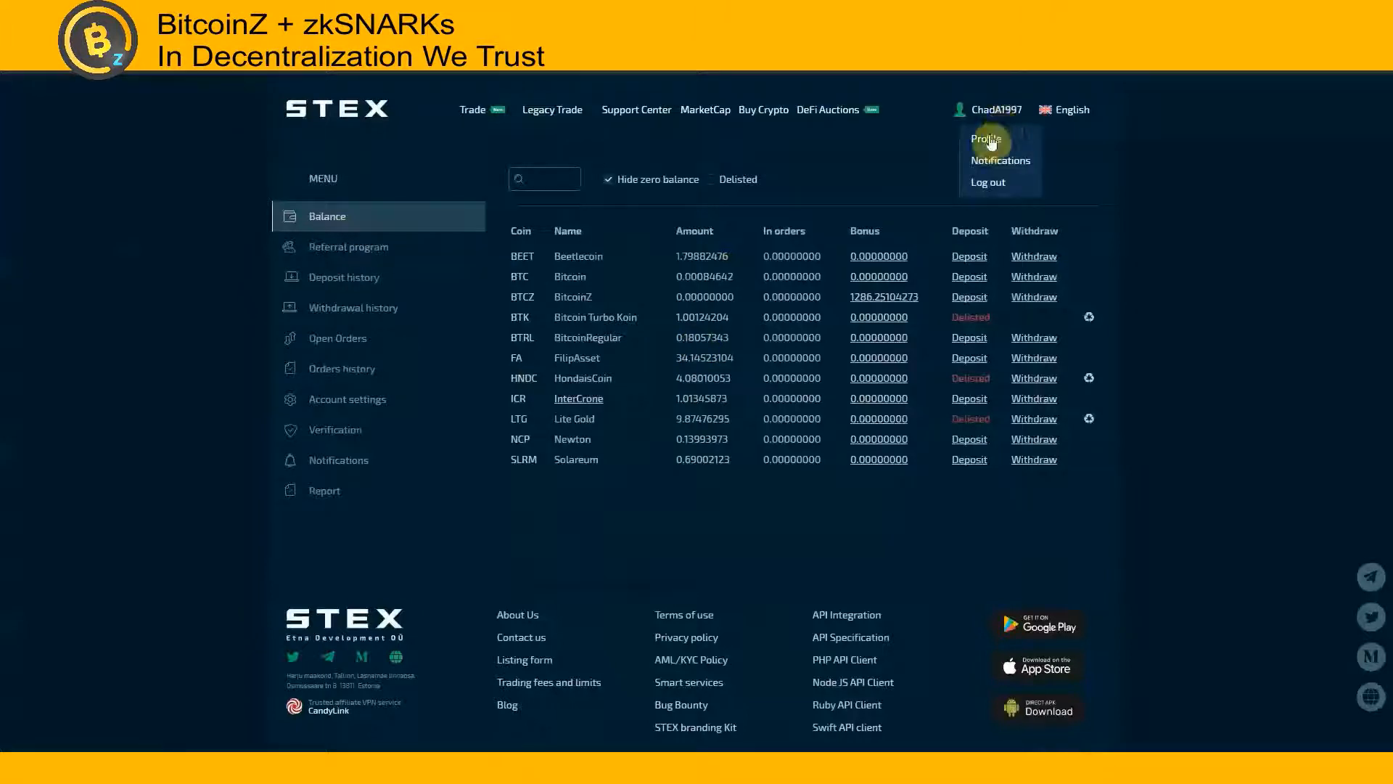
click(987, 139)
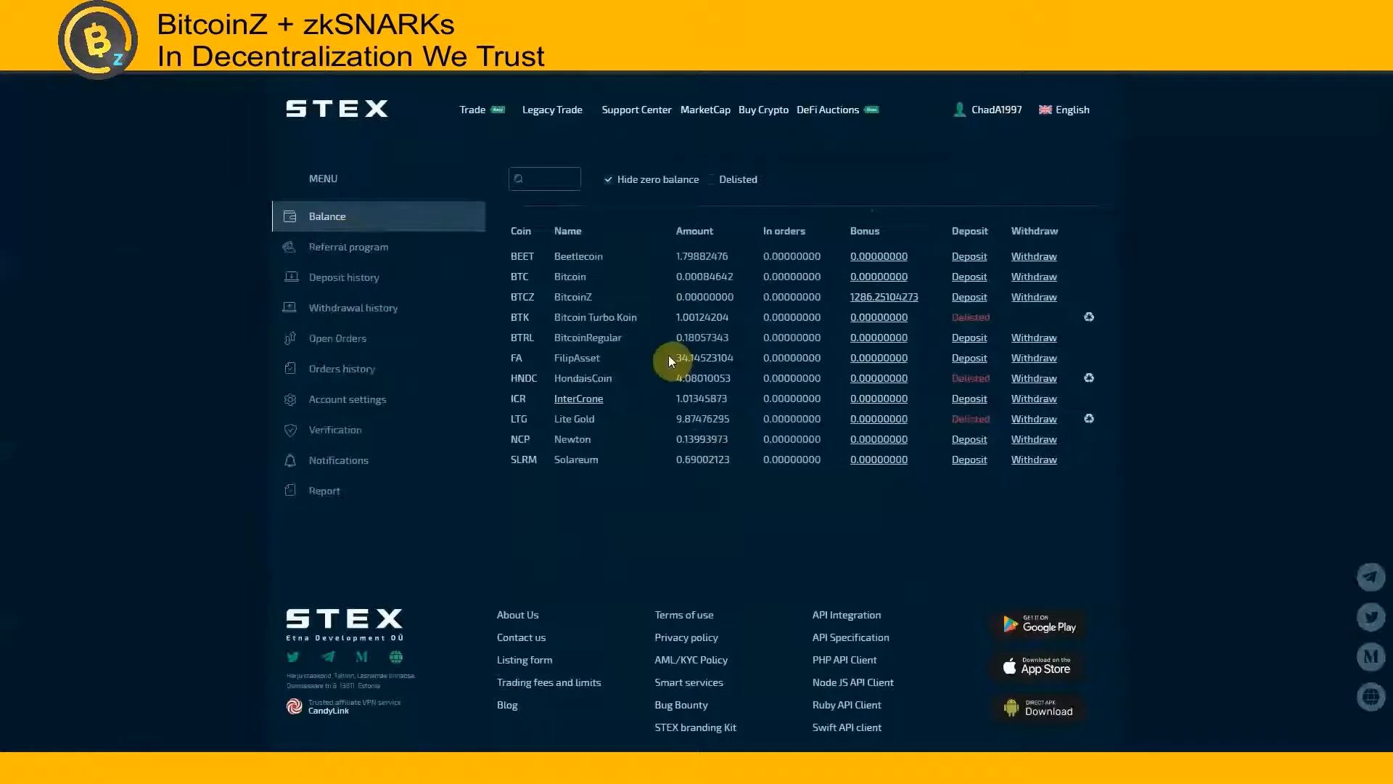
Toggle 'Hide zero balance' off and back on, then select the Bitcoin row at 0.00084642 BTC.
click(608, 181)
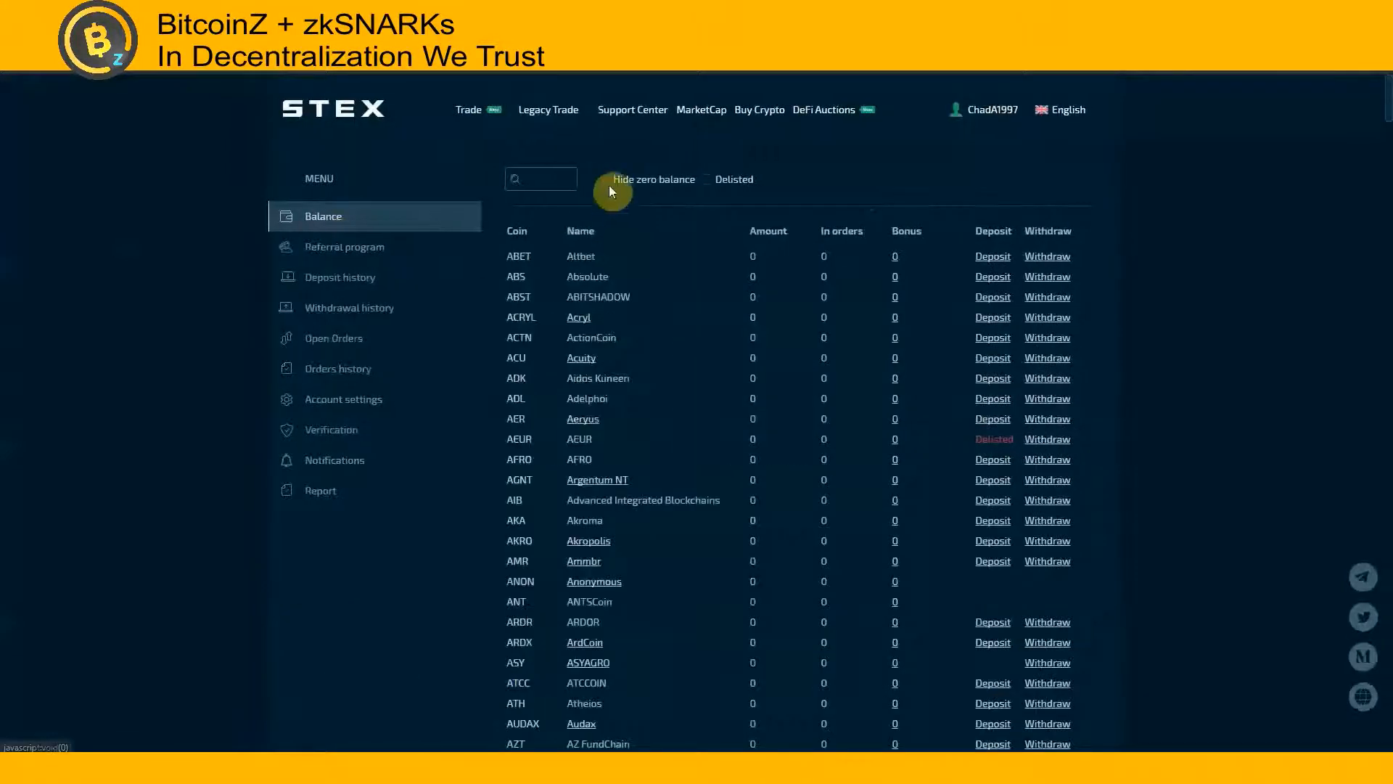
scroll(657, 374, down, 20)
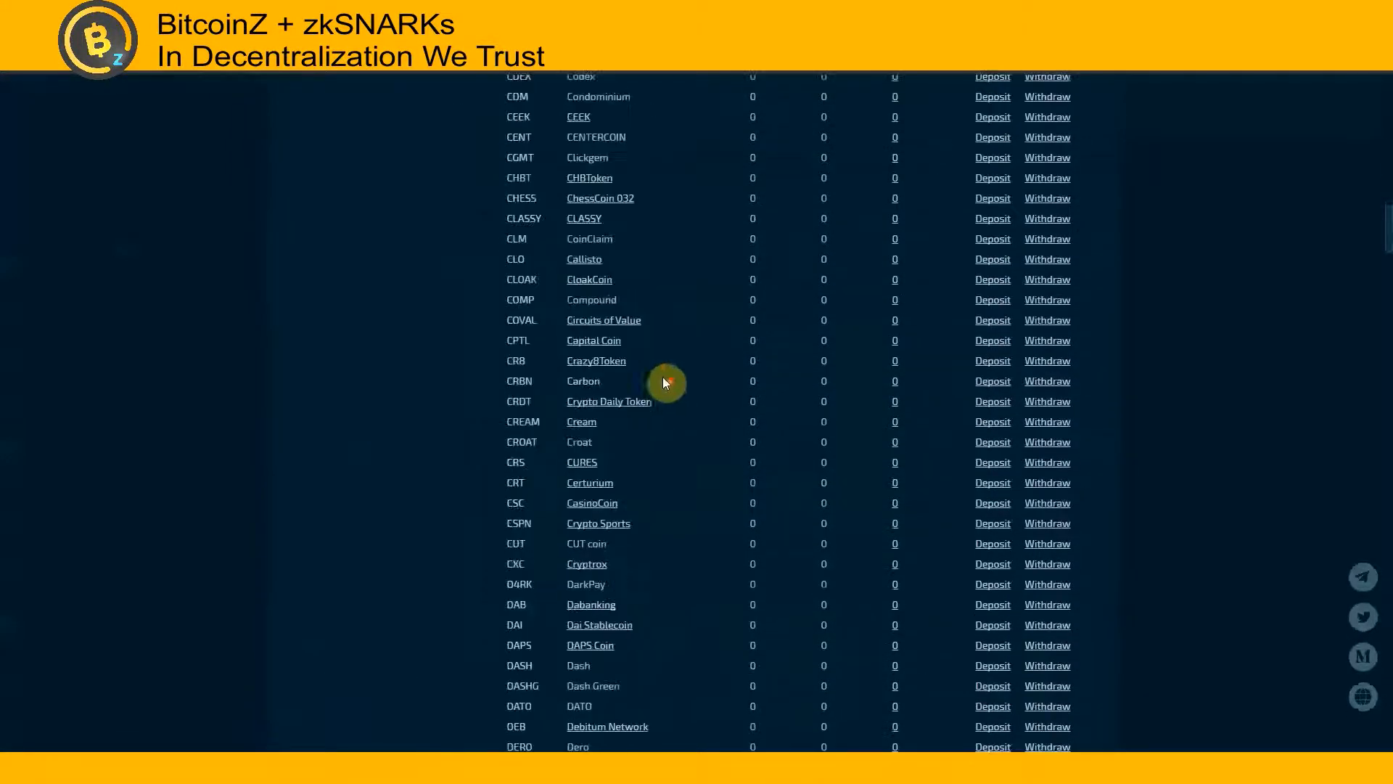
scroll(665, 374, up, 20)
scroll(669, 374, up, 2)
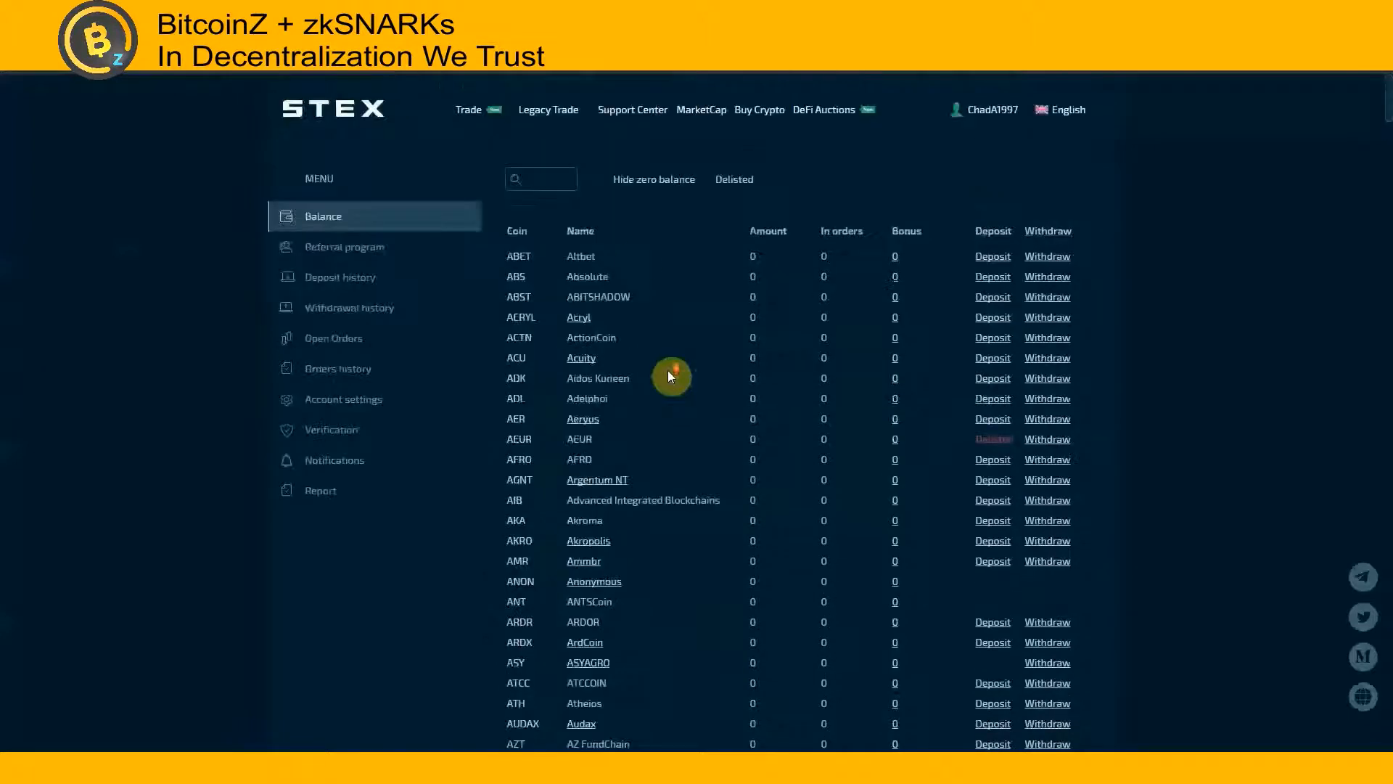
click(607, 180)
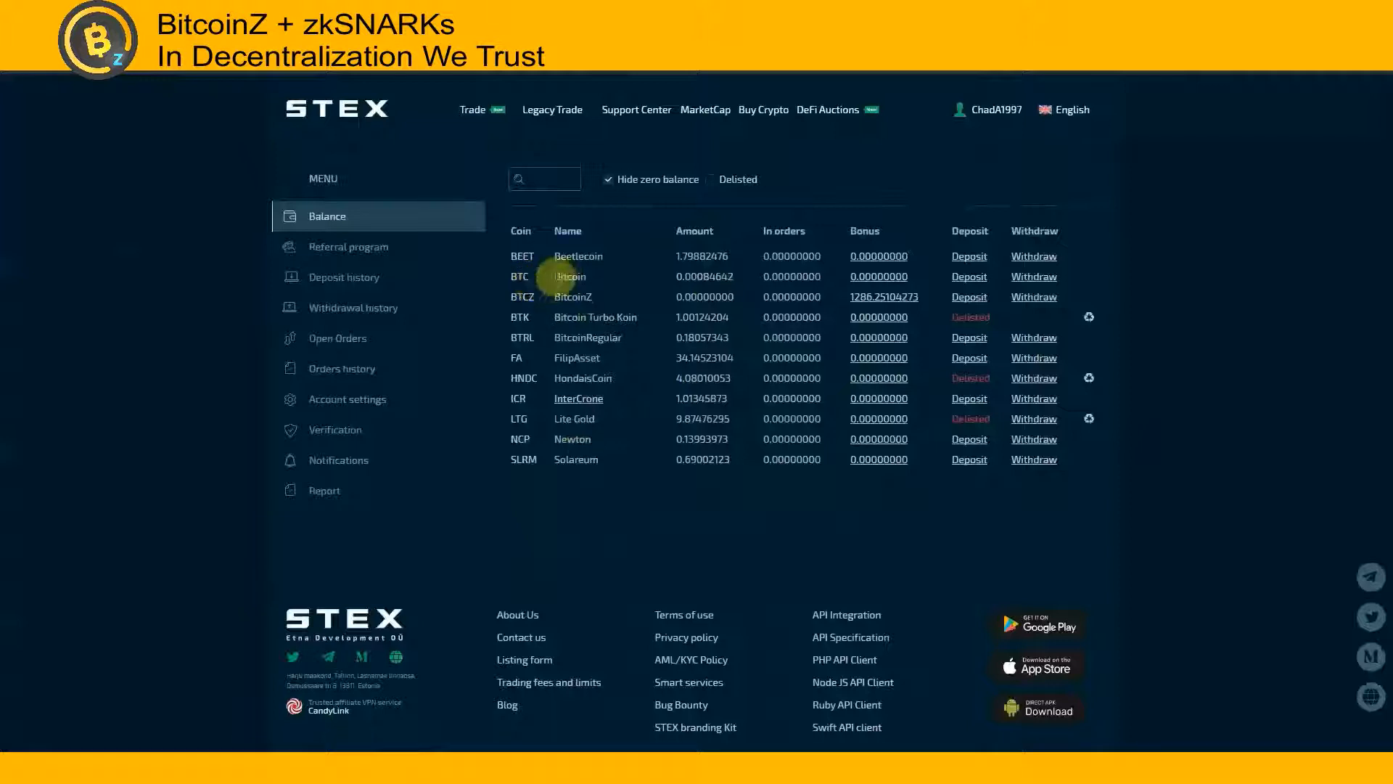
double_click(570, 277)
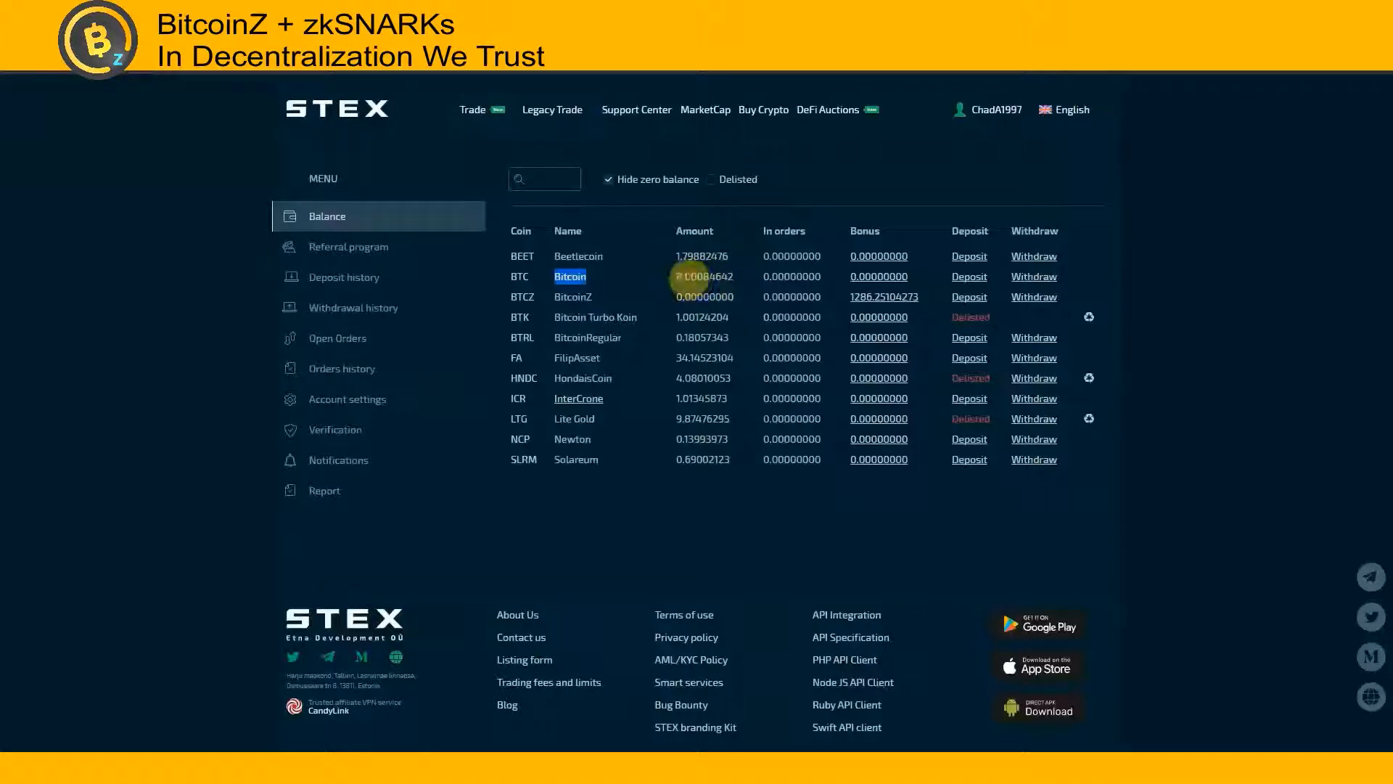
Confirm STEX's Bitcoin balance reached 0.00321415 BTC, then bring up MiningRigRentals' account menu.
drag(691, 277, 702, 278)
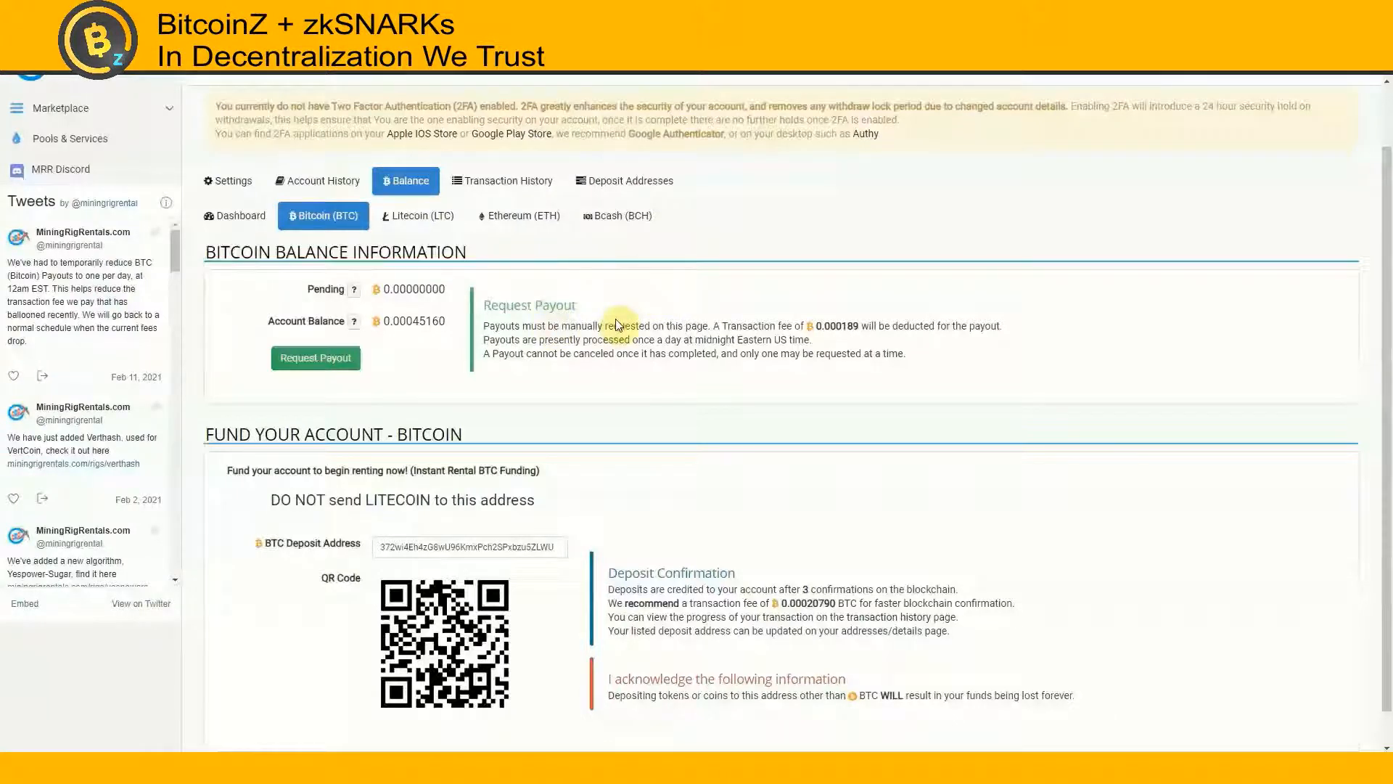
scroll(615, 325, up, 1)
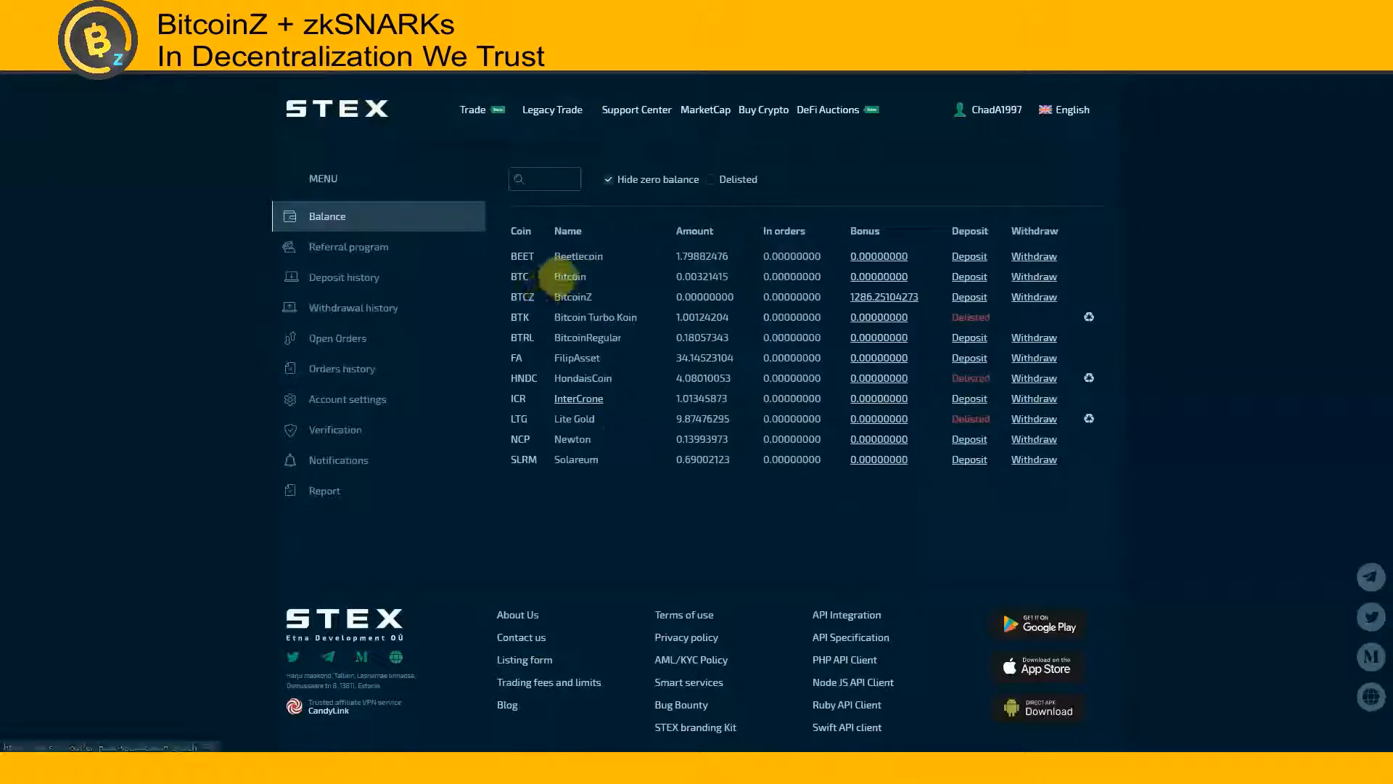
double_click(580, 277)
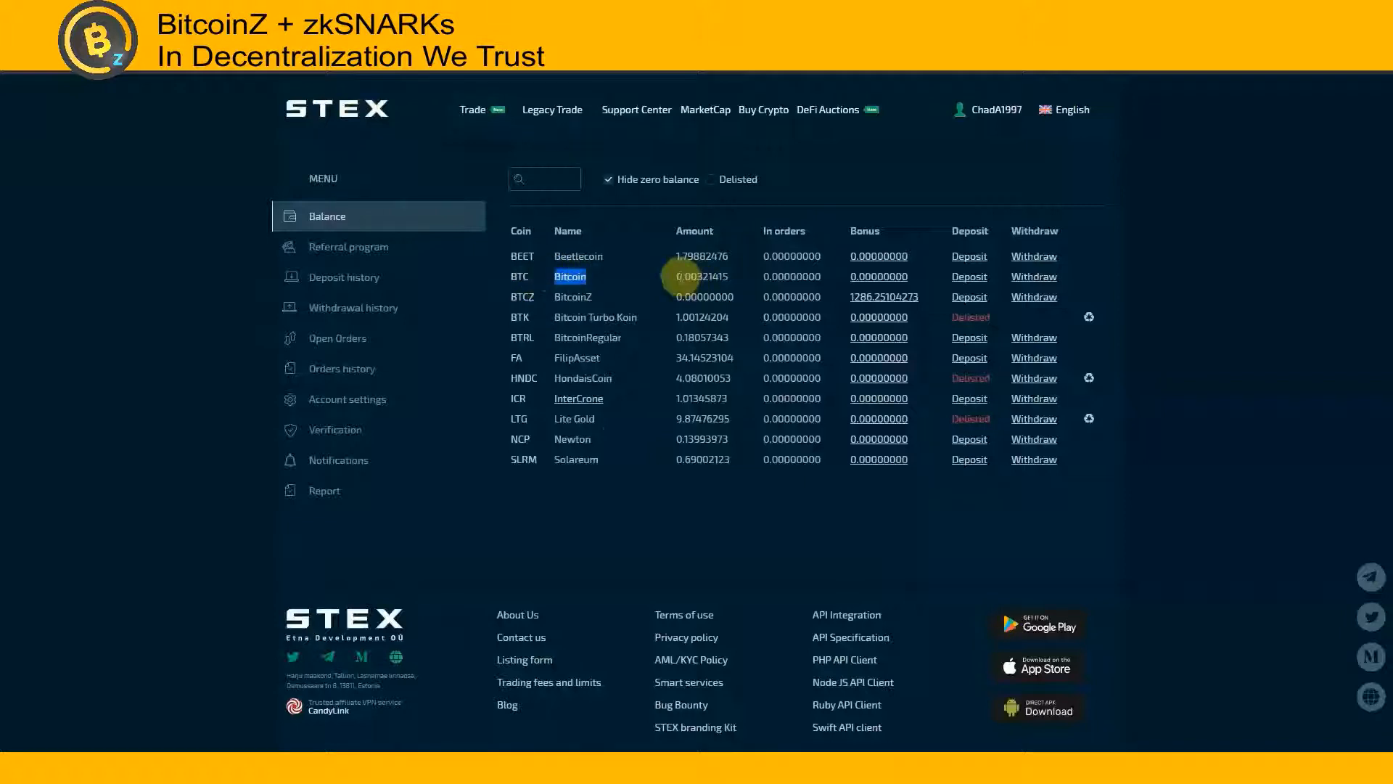
drag(677, 276, 728, 275)
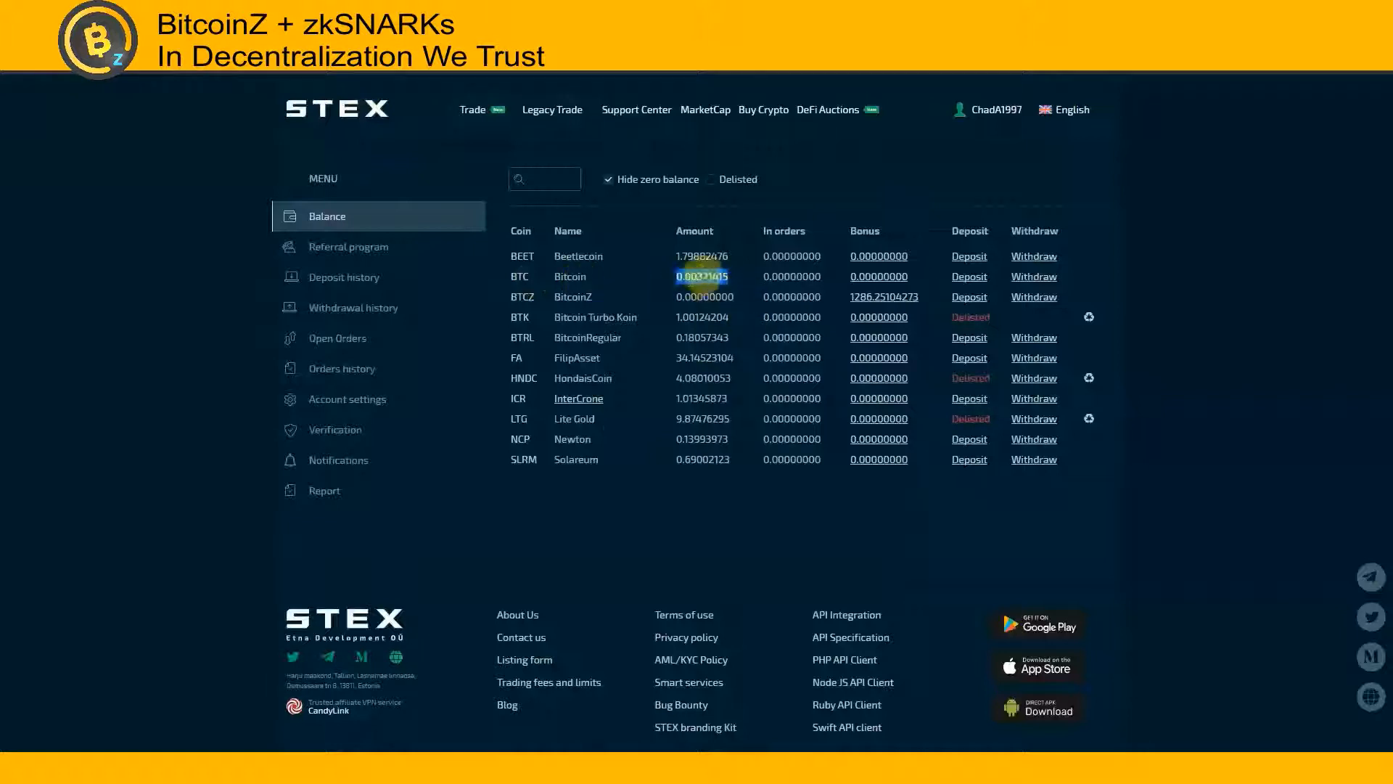
click(380, 68)
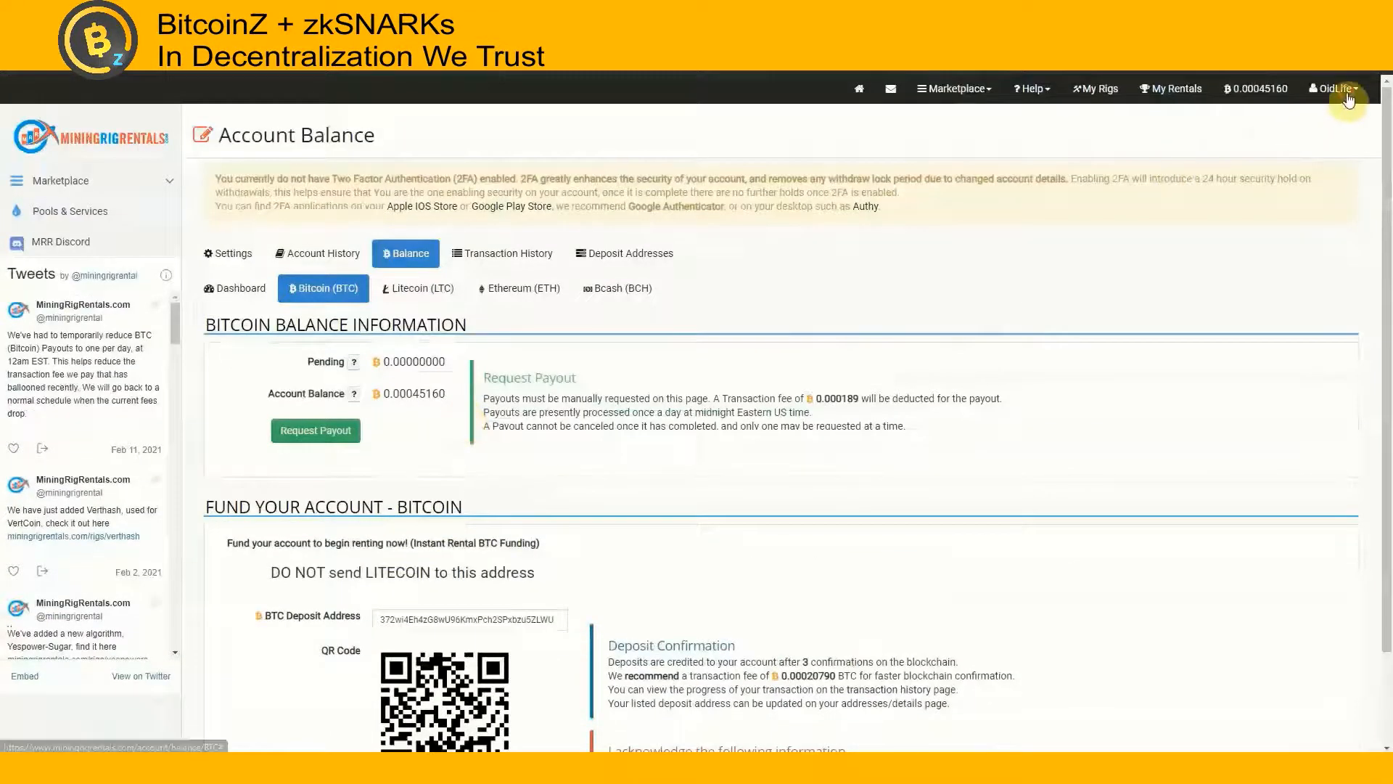
click(1346, 96)
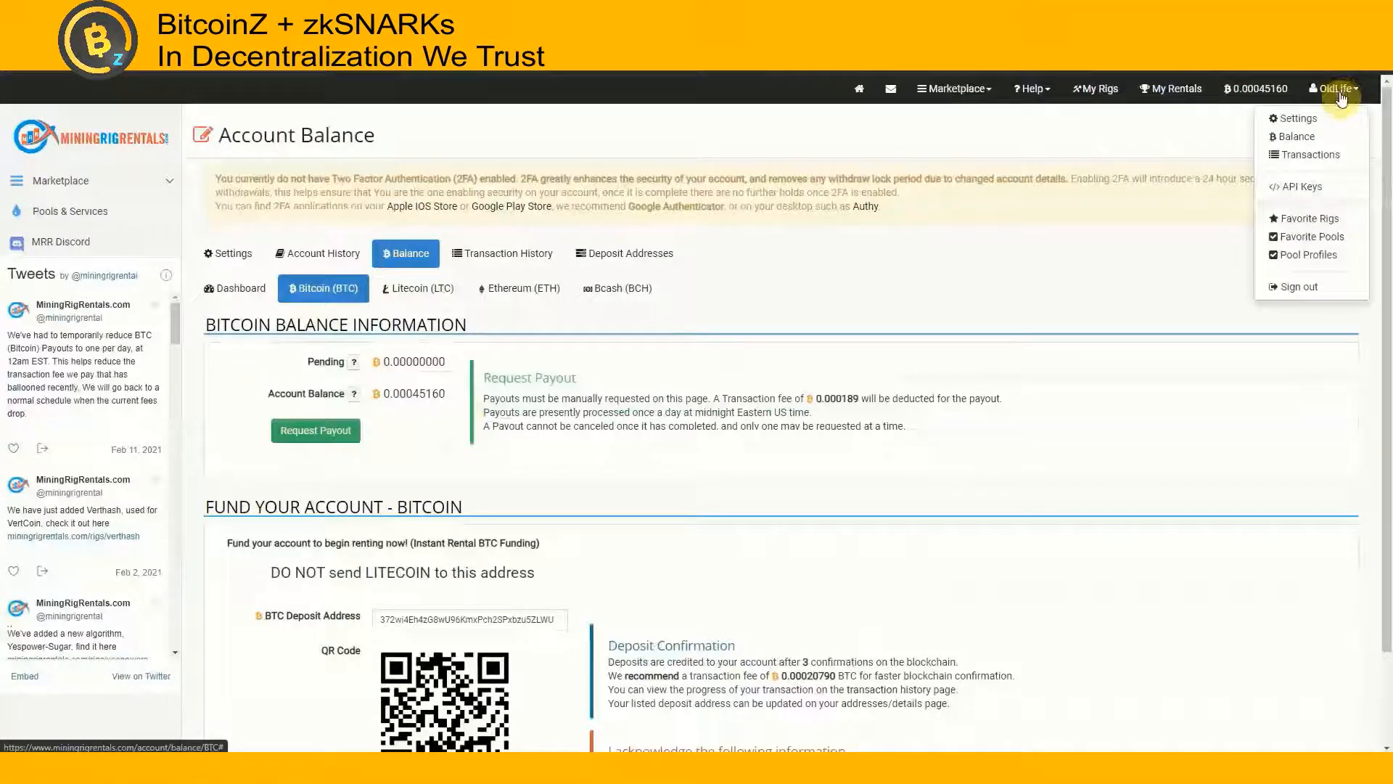
Copy the BTC deposit address from the MiningRigRentals Bitcoin balance page.
click(1297, 139)
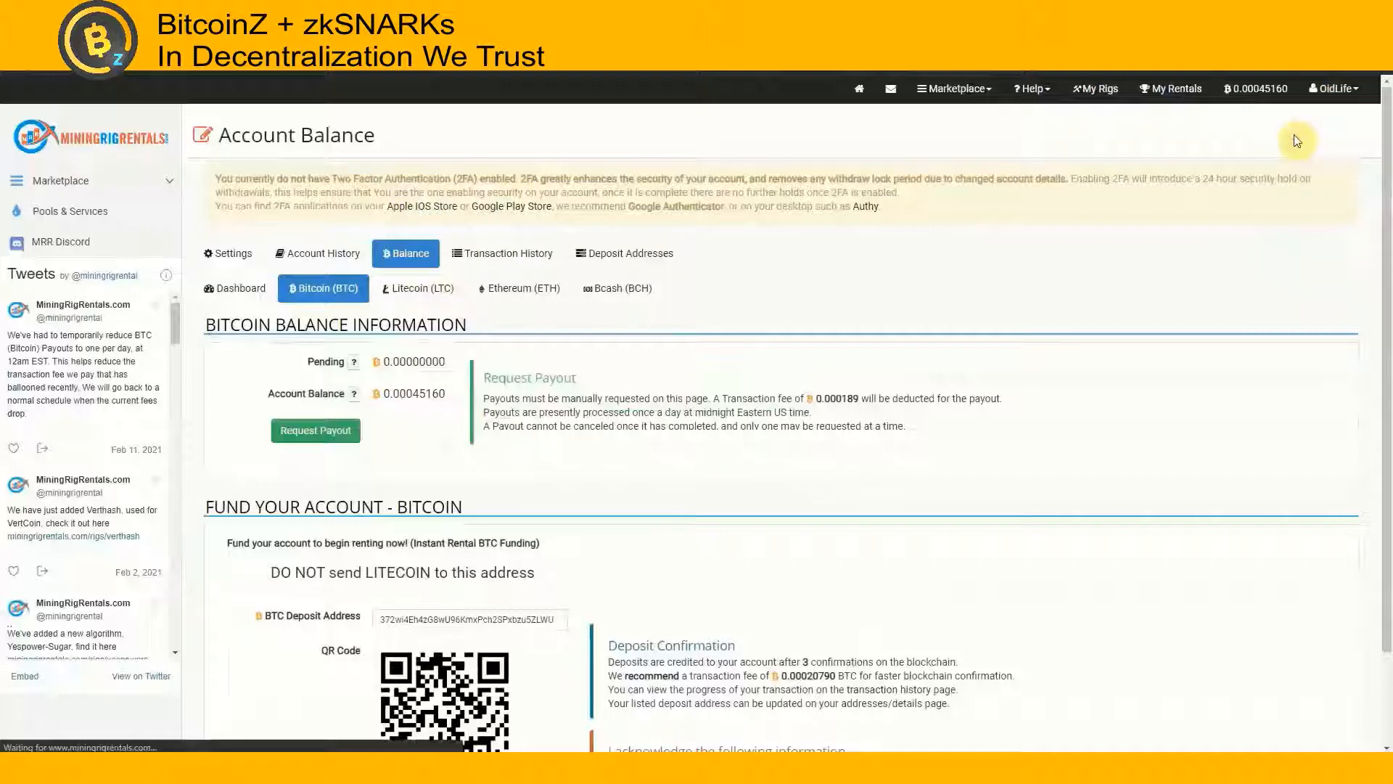
scroll(290, 420, down, 1)
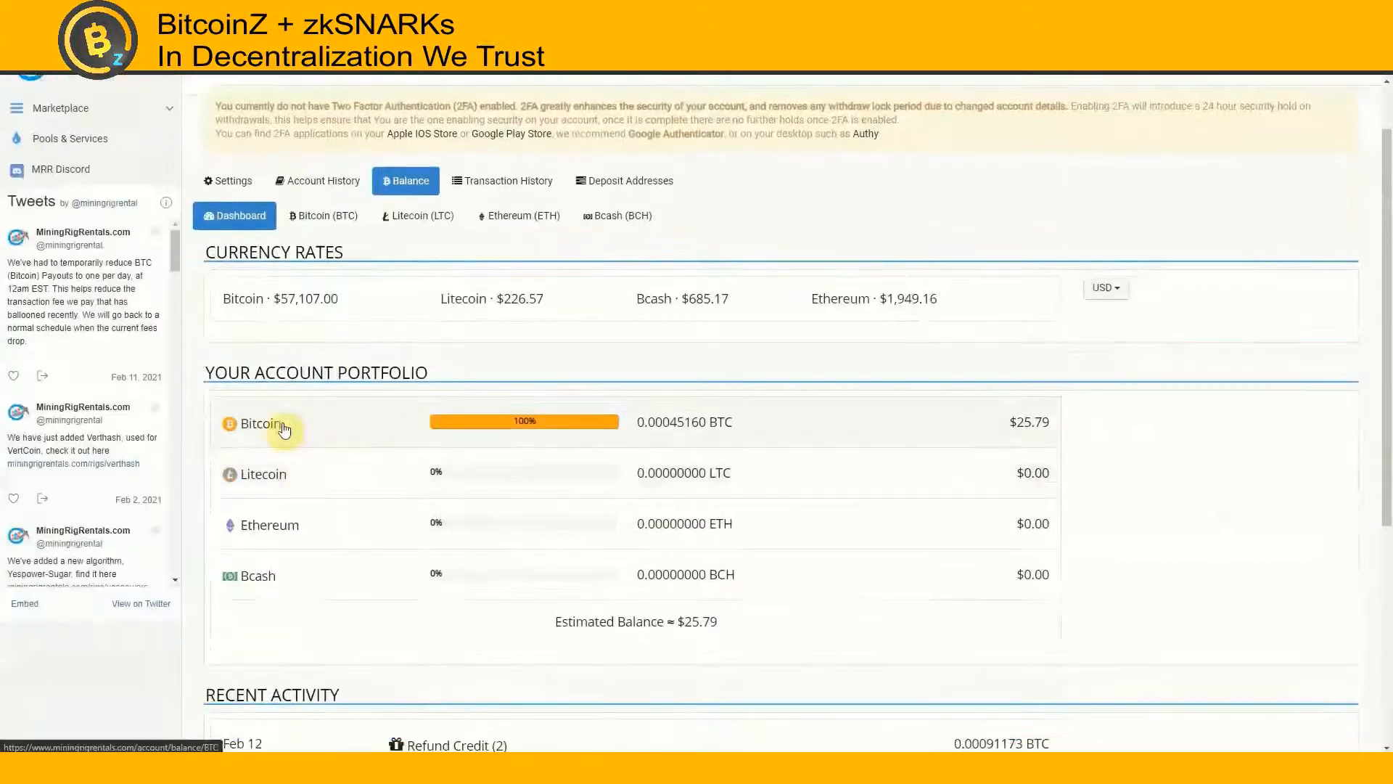
click(284, 429)
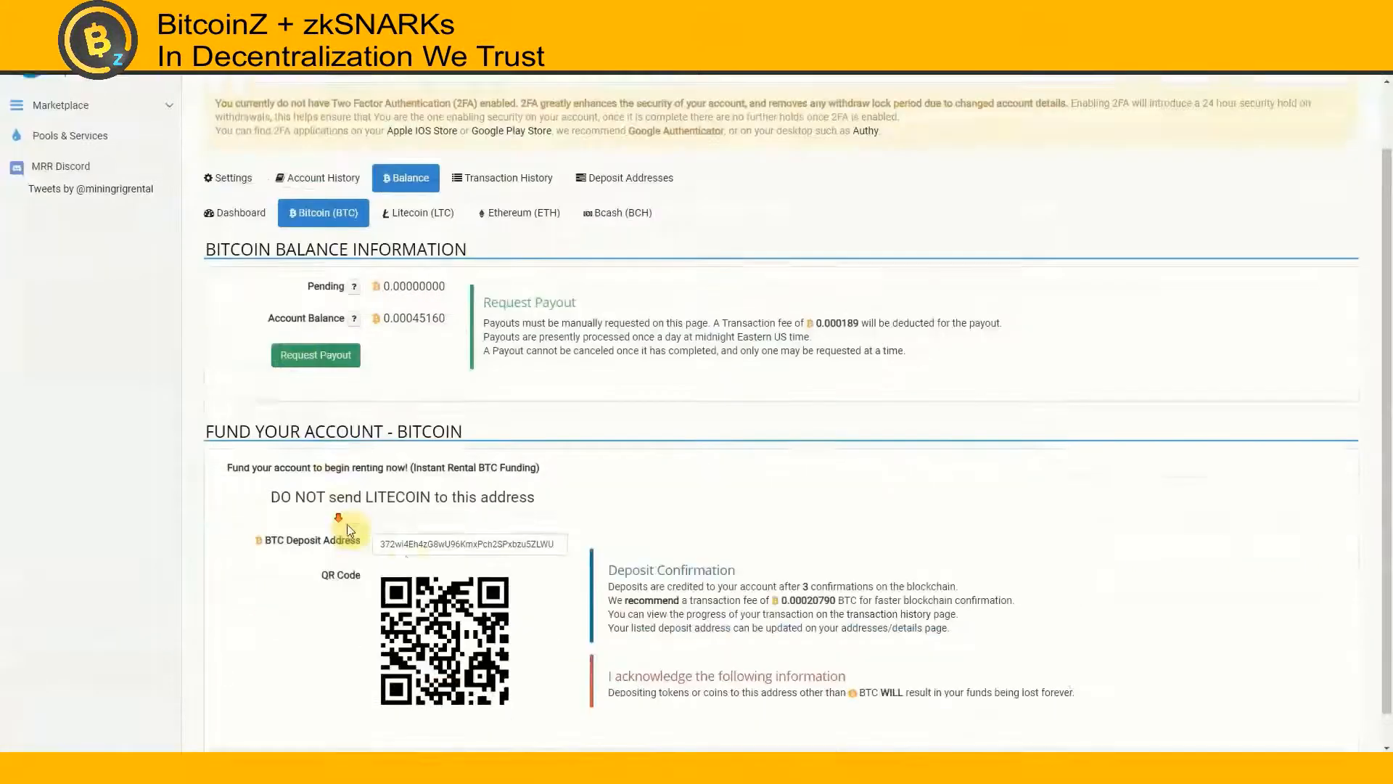
scroll(349, 530, down, 1)
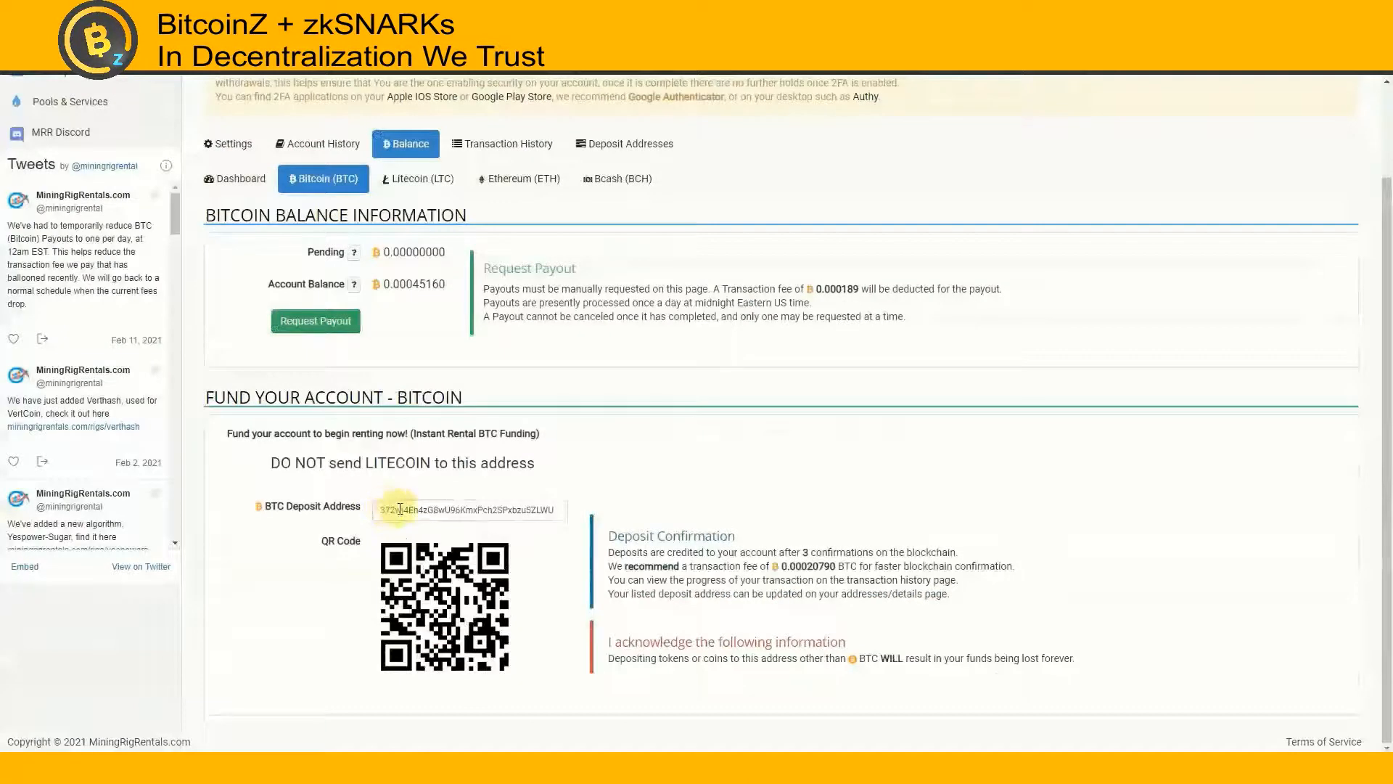
double_click(401, 509)
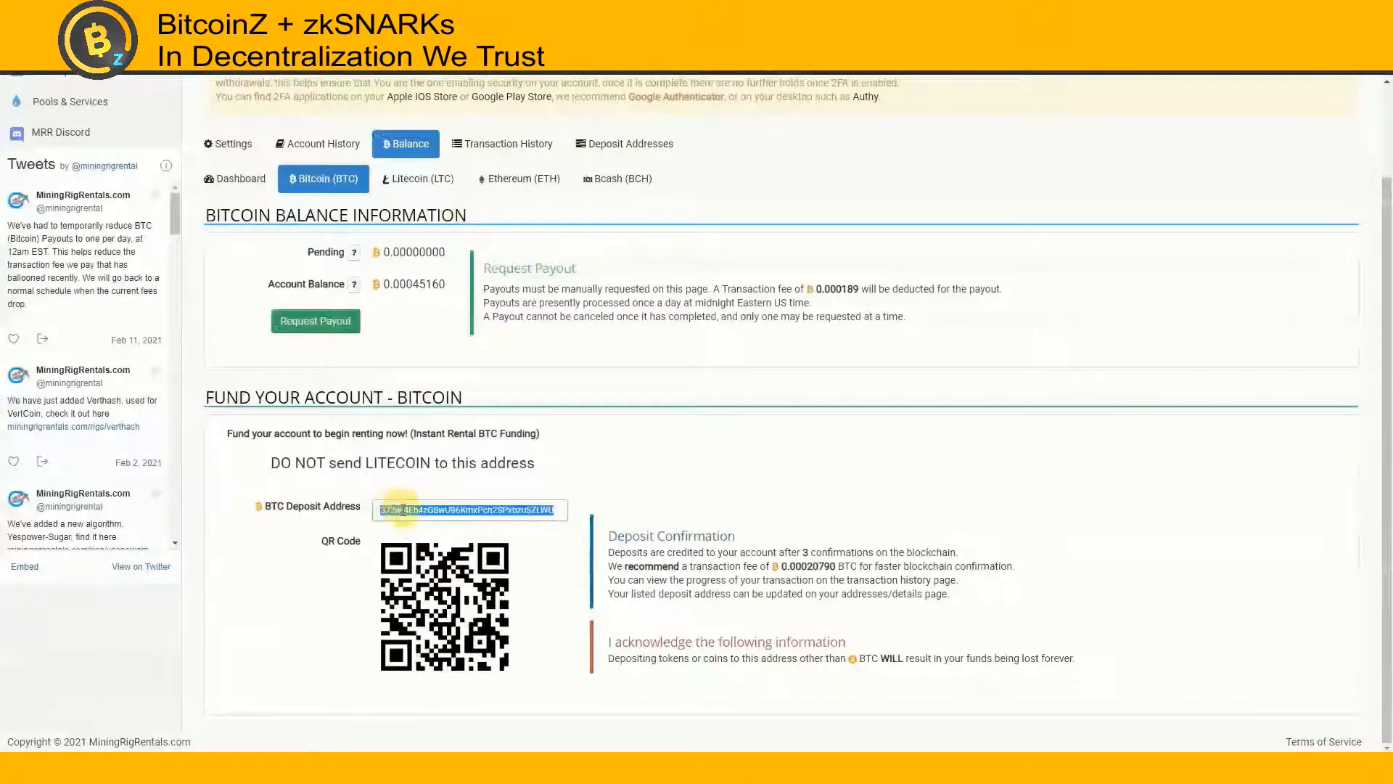
right_click(403, 510)
click(425, 564)
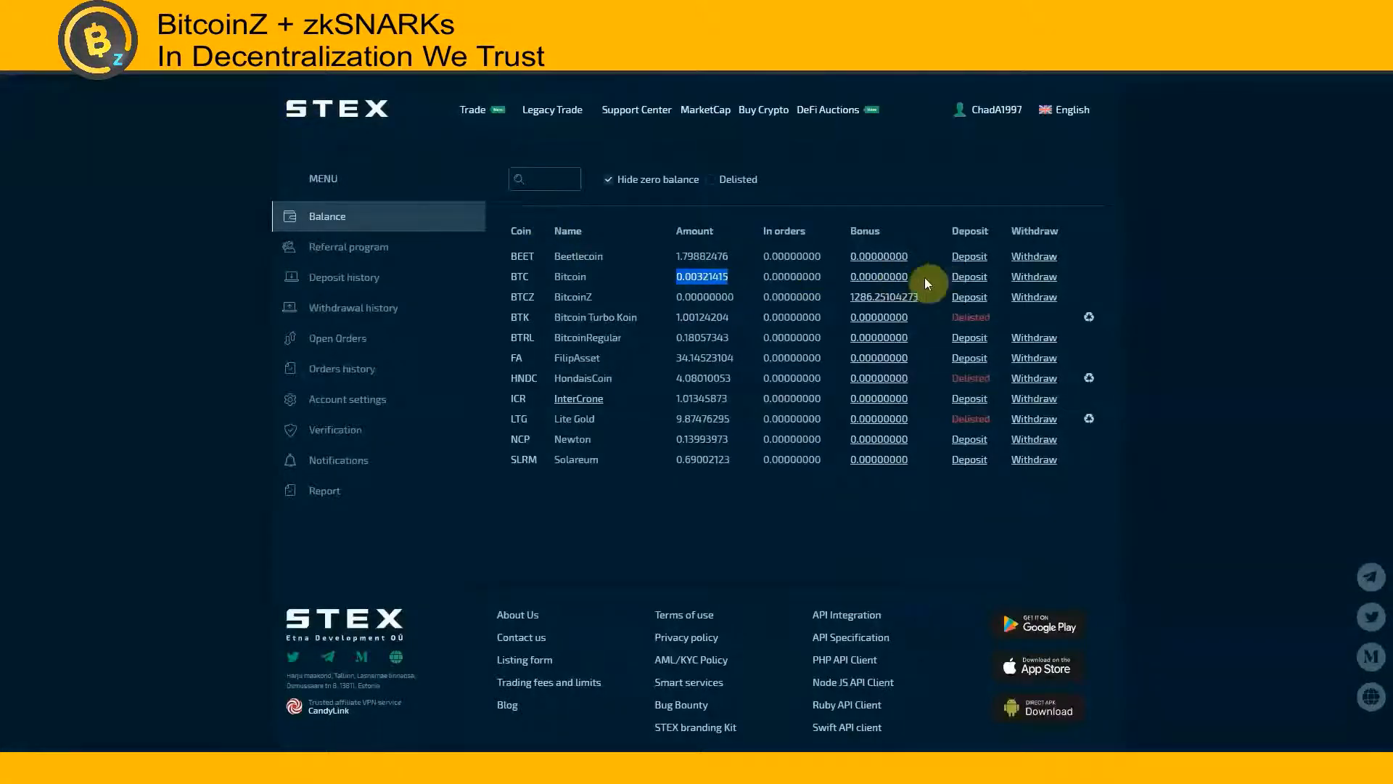
Fill STEX's Bitcoin withdrawal form with the pasted deposit address and Withdraw all ticked.
click(1038, 279)
right_click(537, 399)
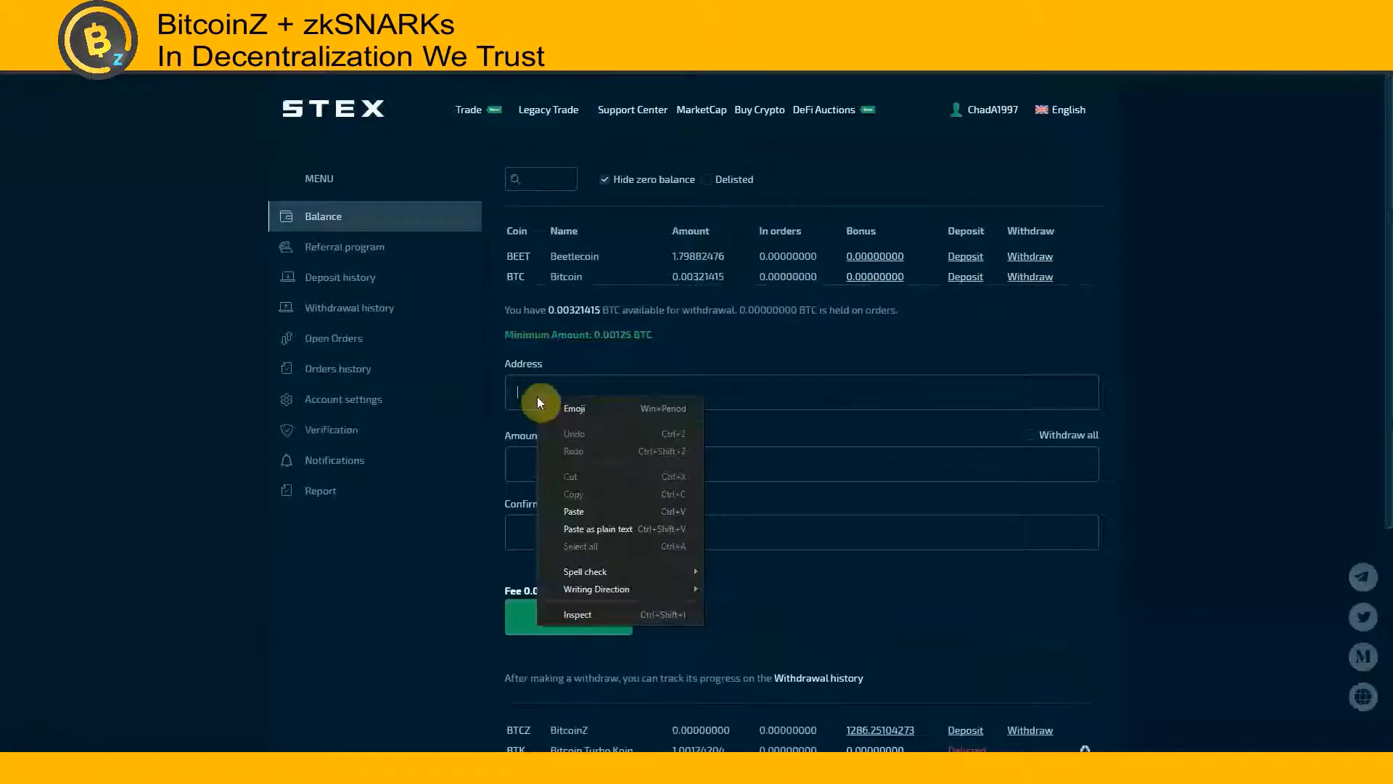
click(572, 510)
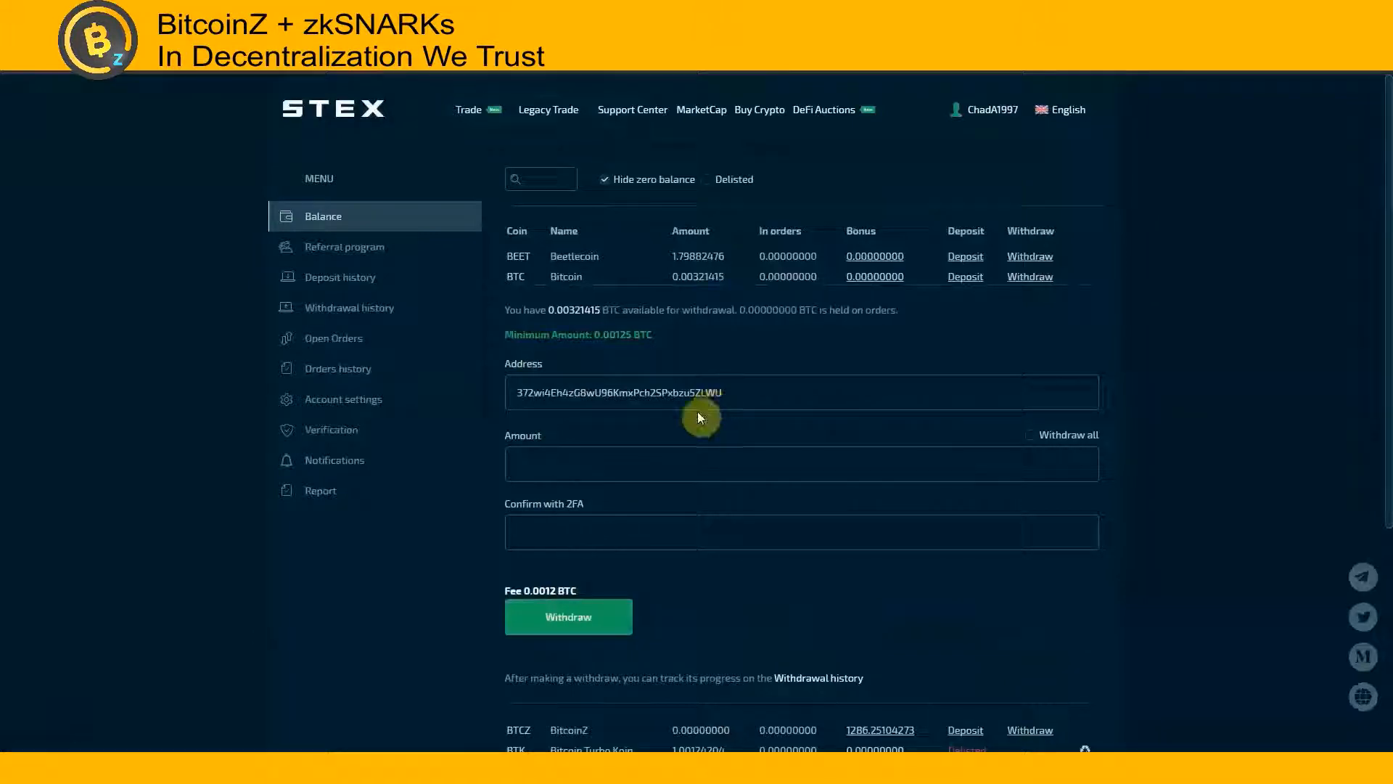
click(575, 465)
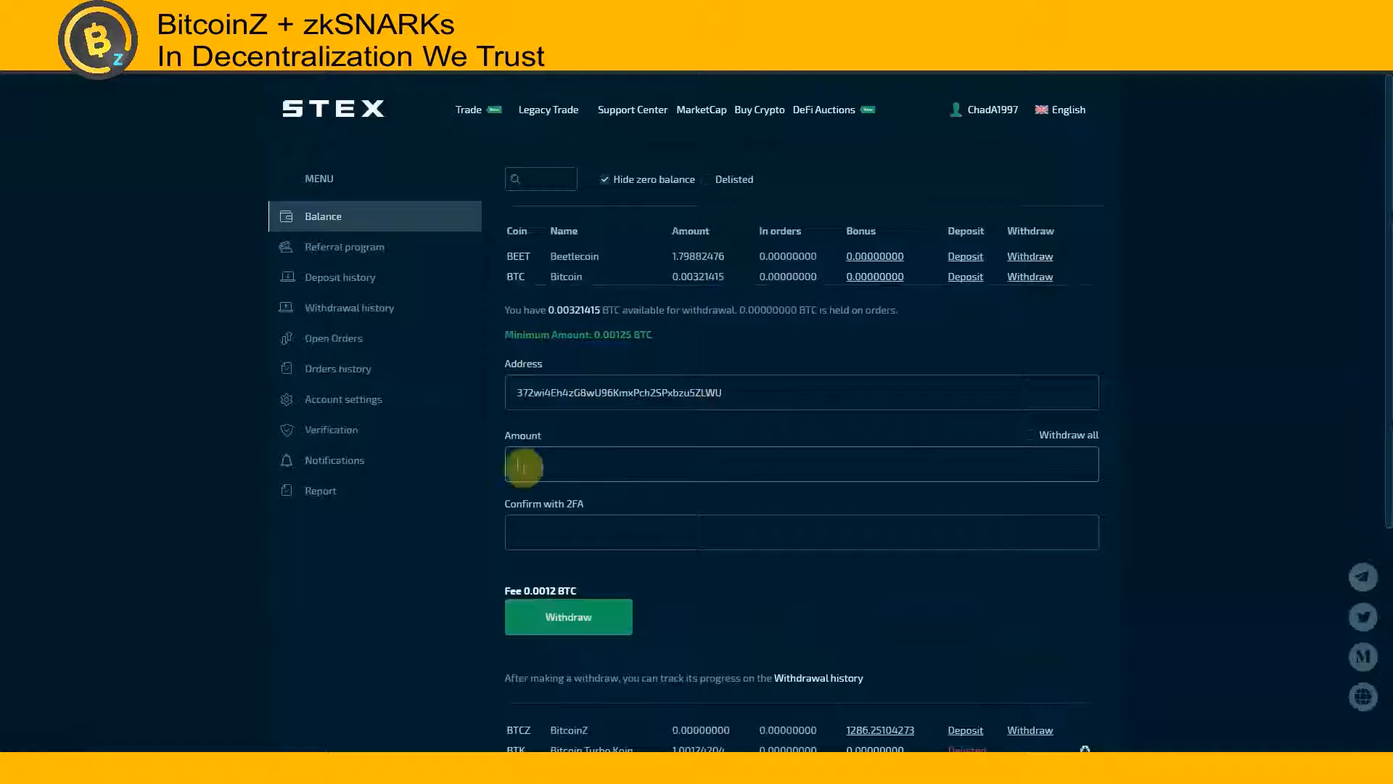
click(1052, 435)
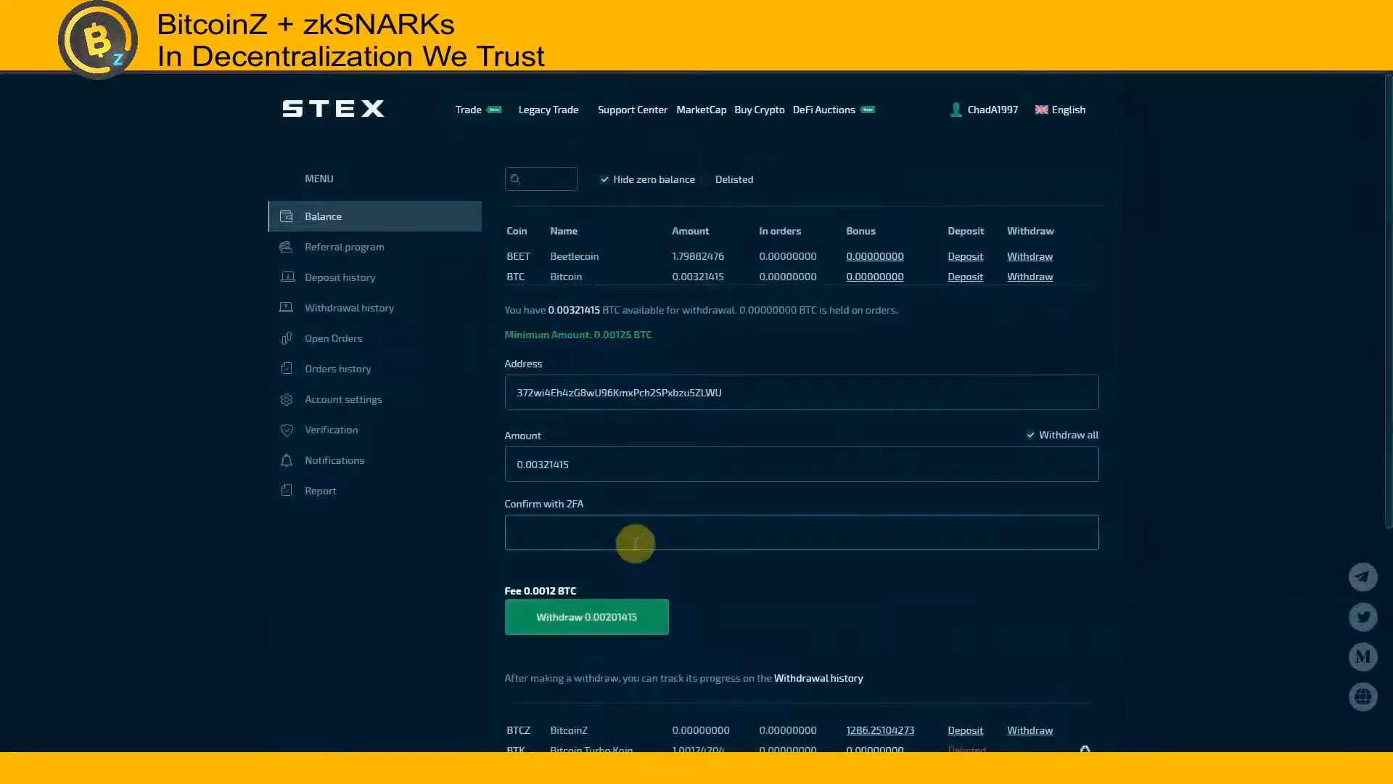
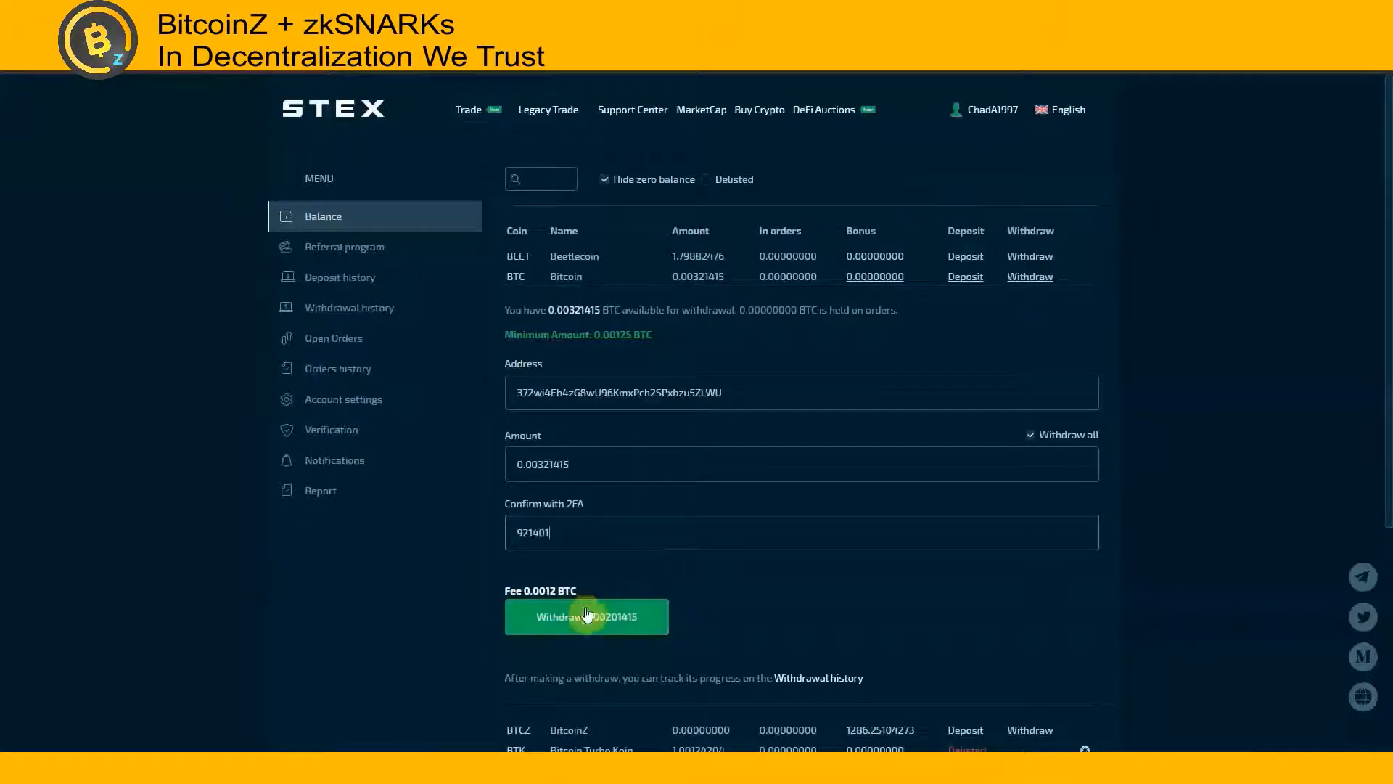
Enter the 2FA code, submit the withdrawal and dismiss the email confirmation notice.
click(586, 614)
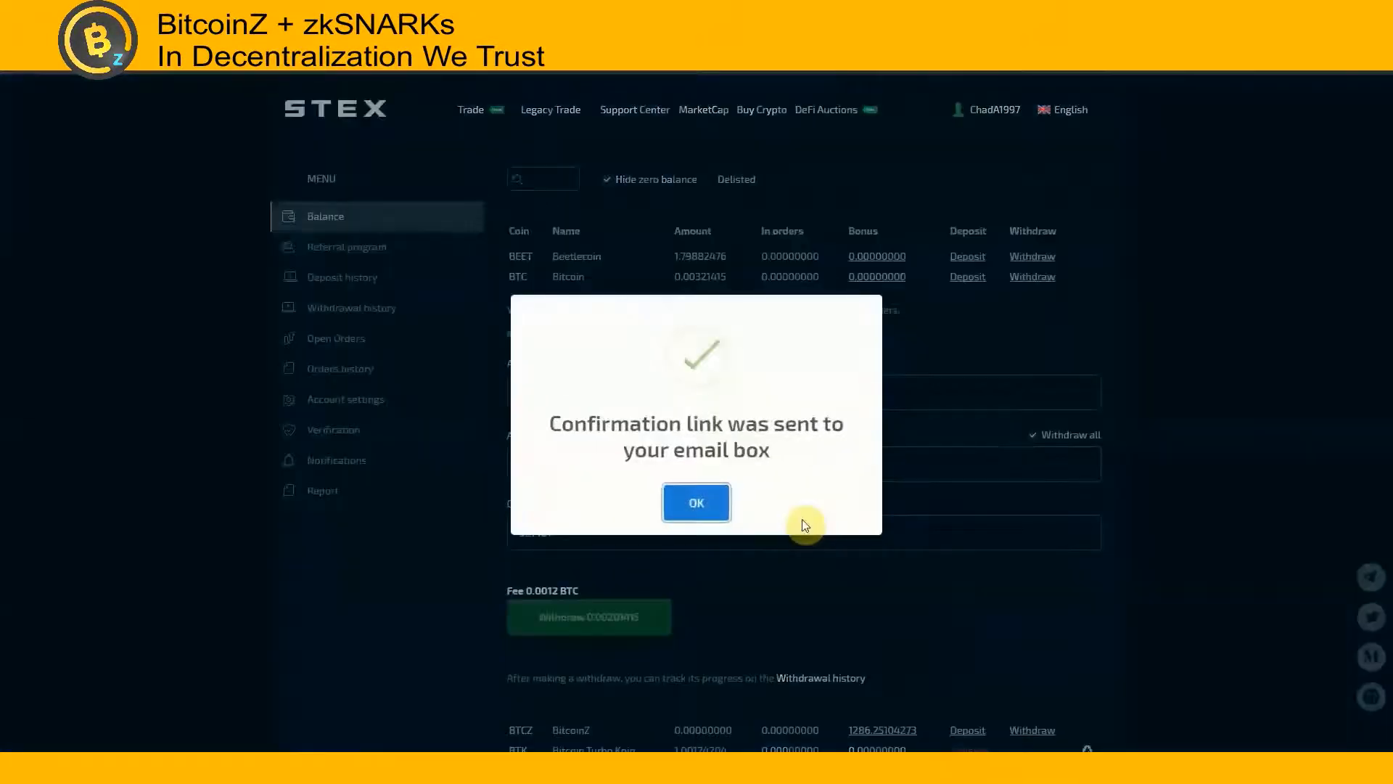
click(688, 499)
click(690, 501)
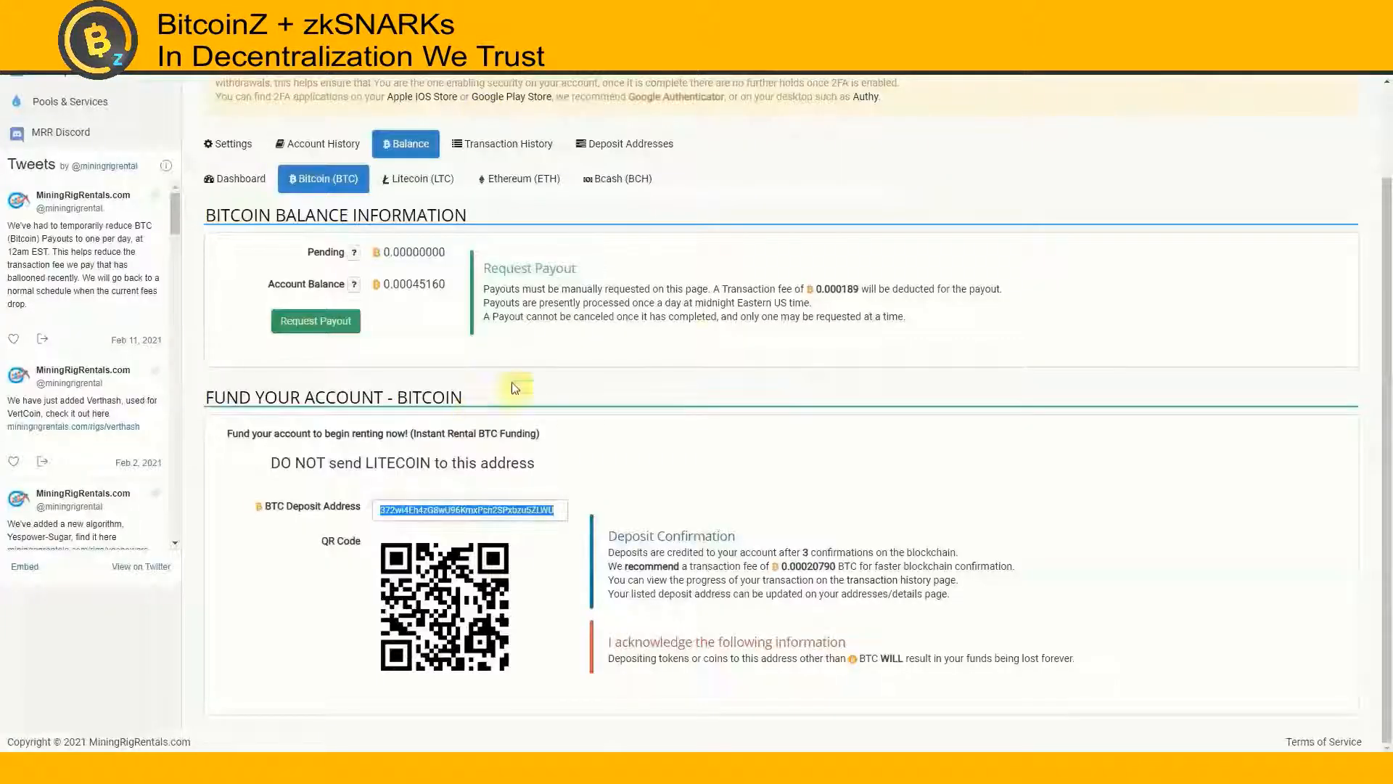
Scroll up to see the 0.00201415 BTC deposit completed, balance now 0.00246575 BTC.
scroll(703, 329, up, 2)
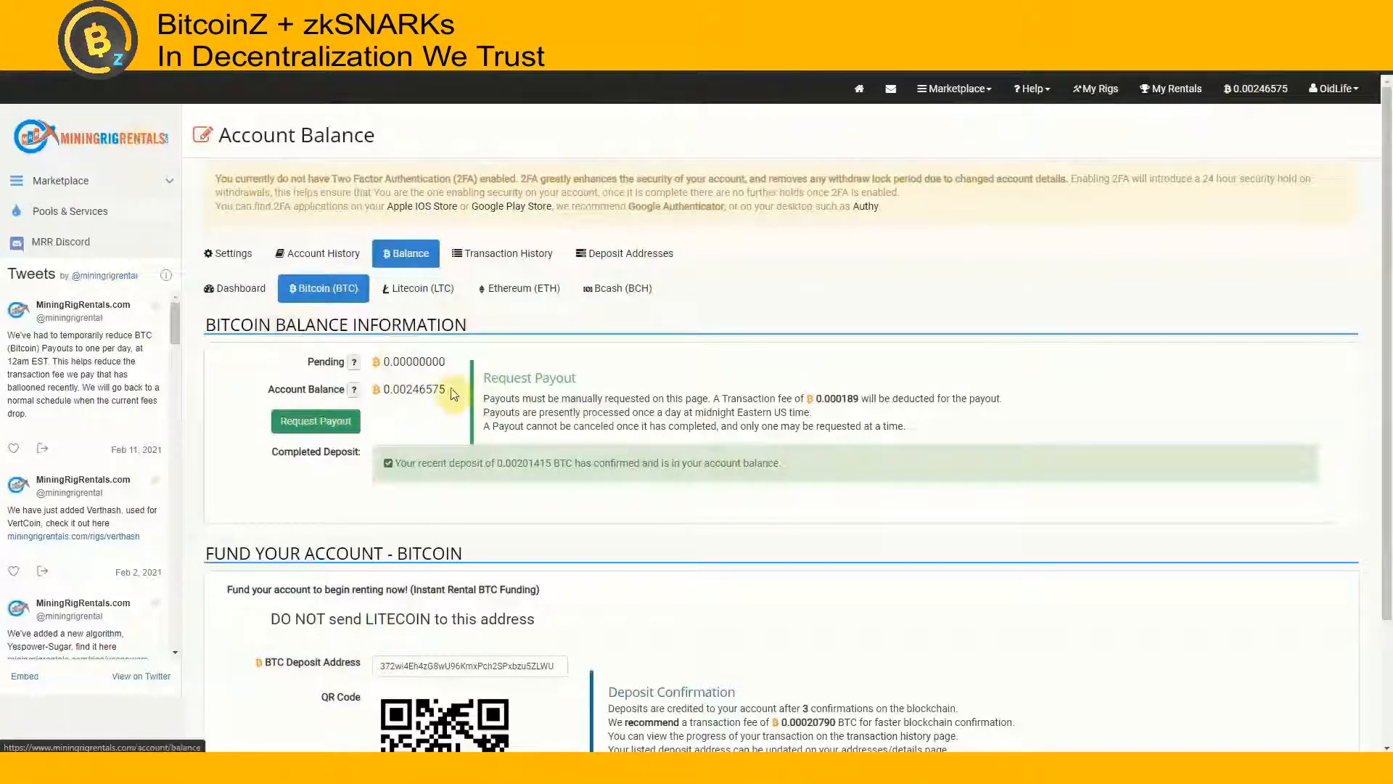
Reload the account balance overview and open the Bitcoin (BTC) details showing 0.00246575 BTC.
click(1351, 95)
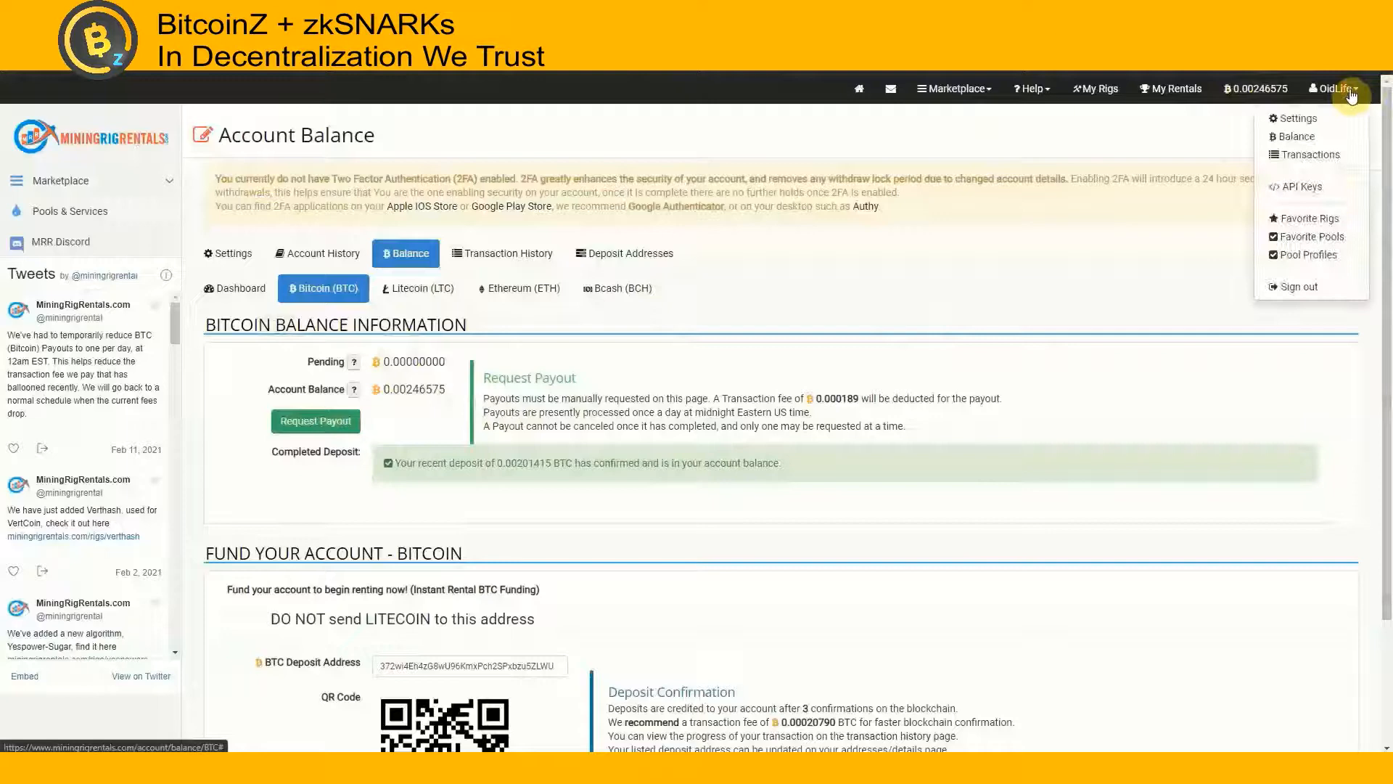
click(1300, 140)
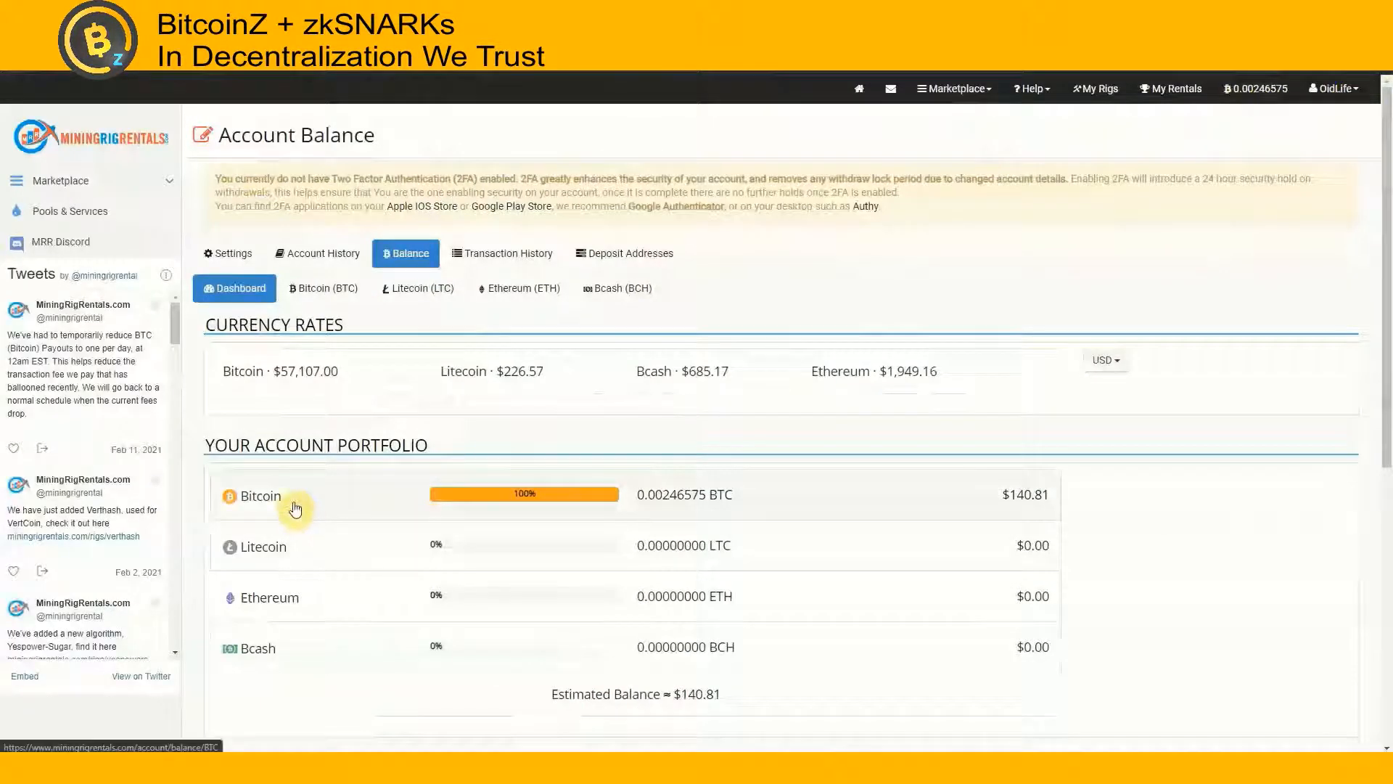
click(332, 497)
scroll(624, 416, down, 3)
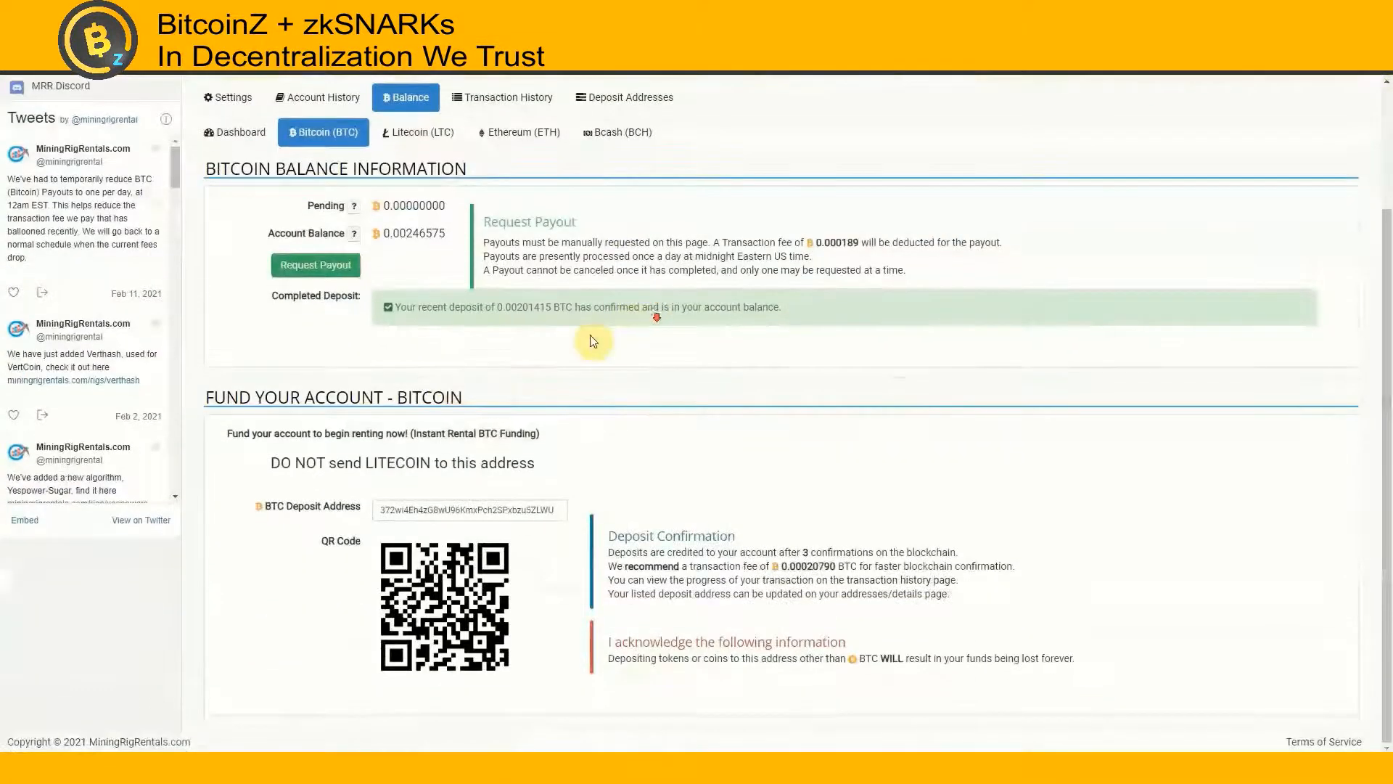
scroll(593, 341, up, 3)
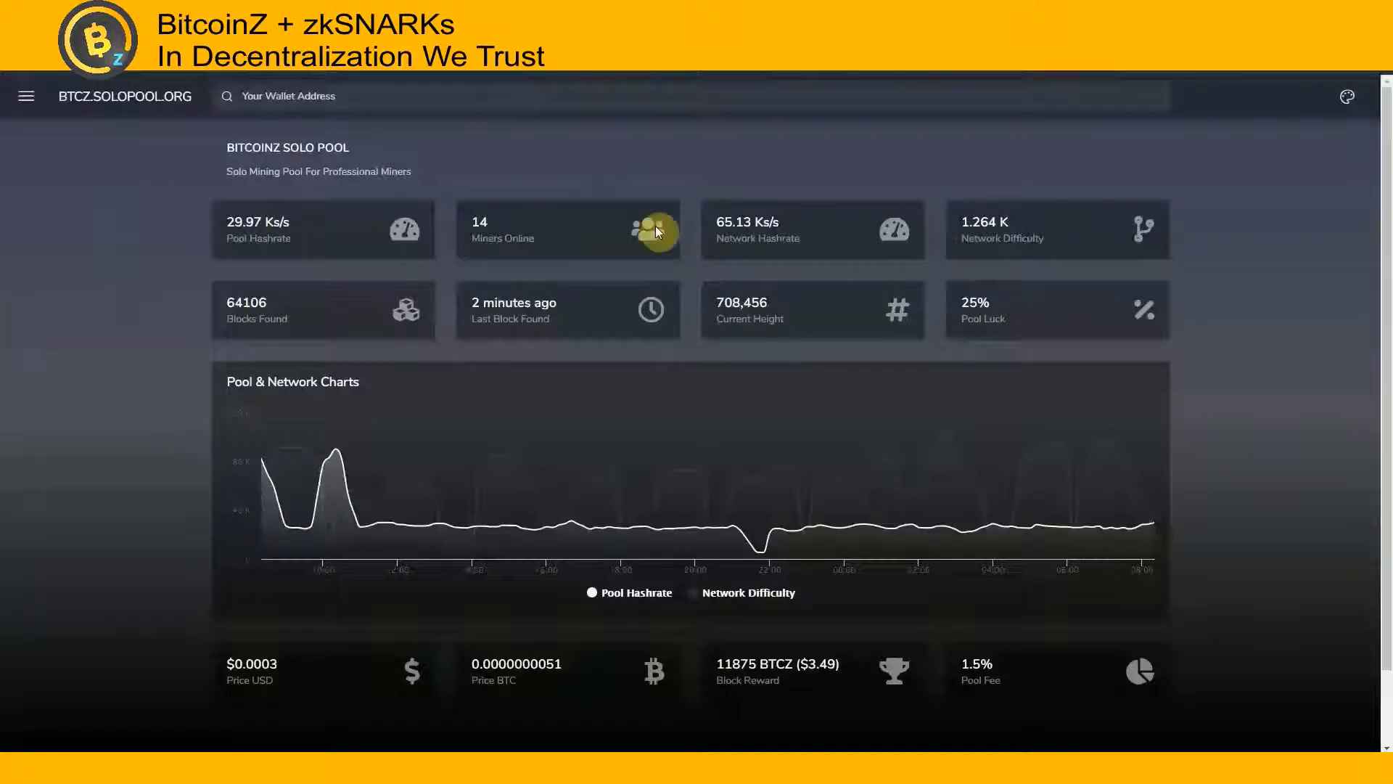
Go to the BTCZ Solopool Help page through the side menu.
scroll(1234, 274, down, 1)
scroll(1231, 273, up, 1)
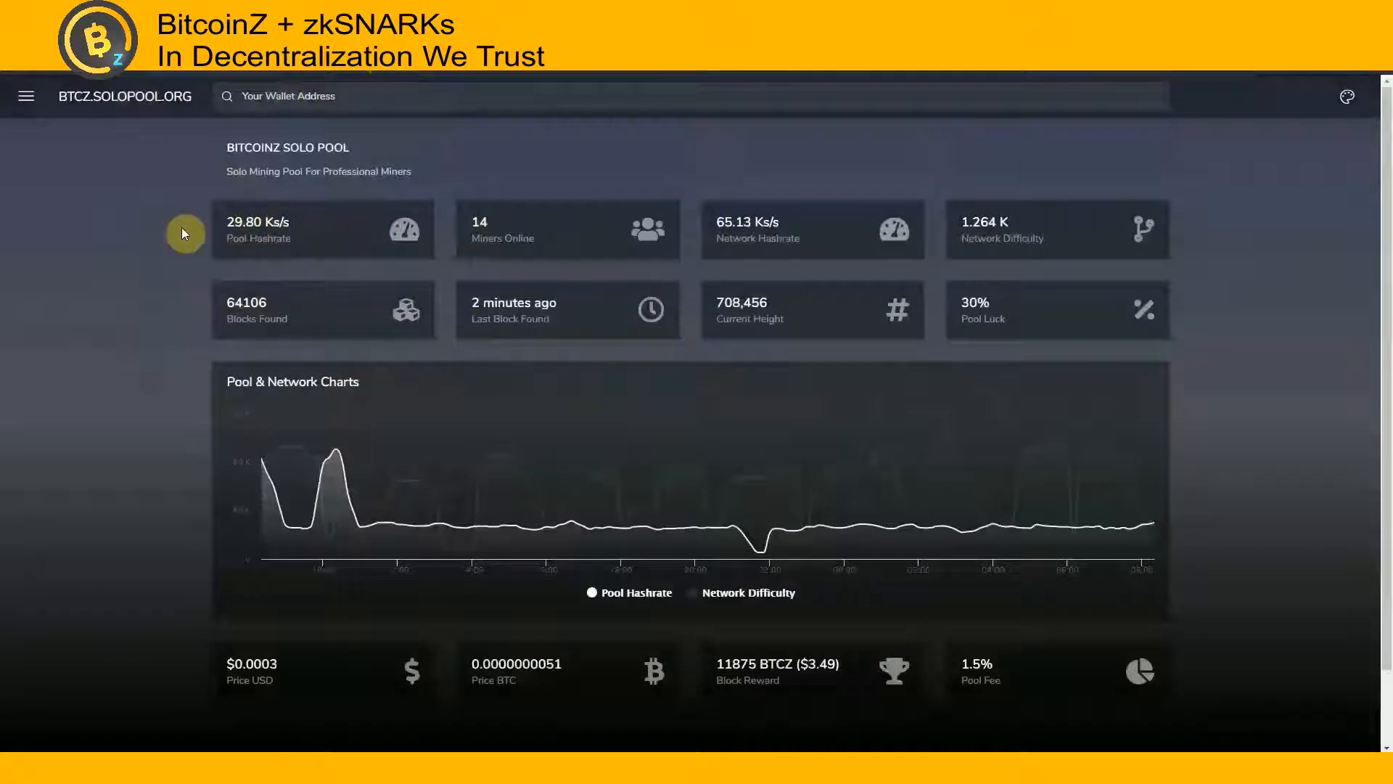
click(27, 102)
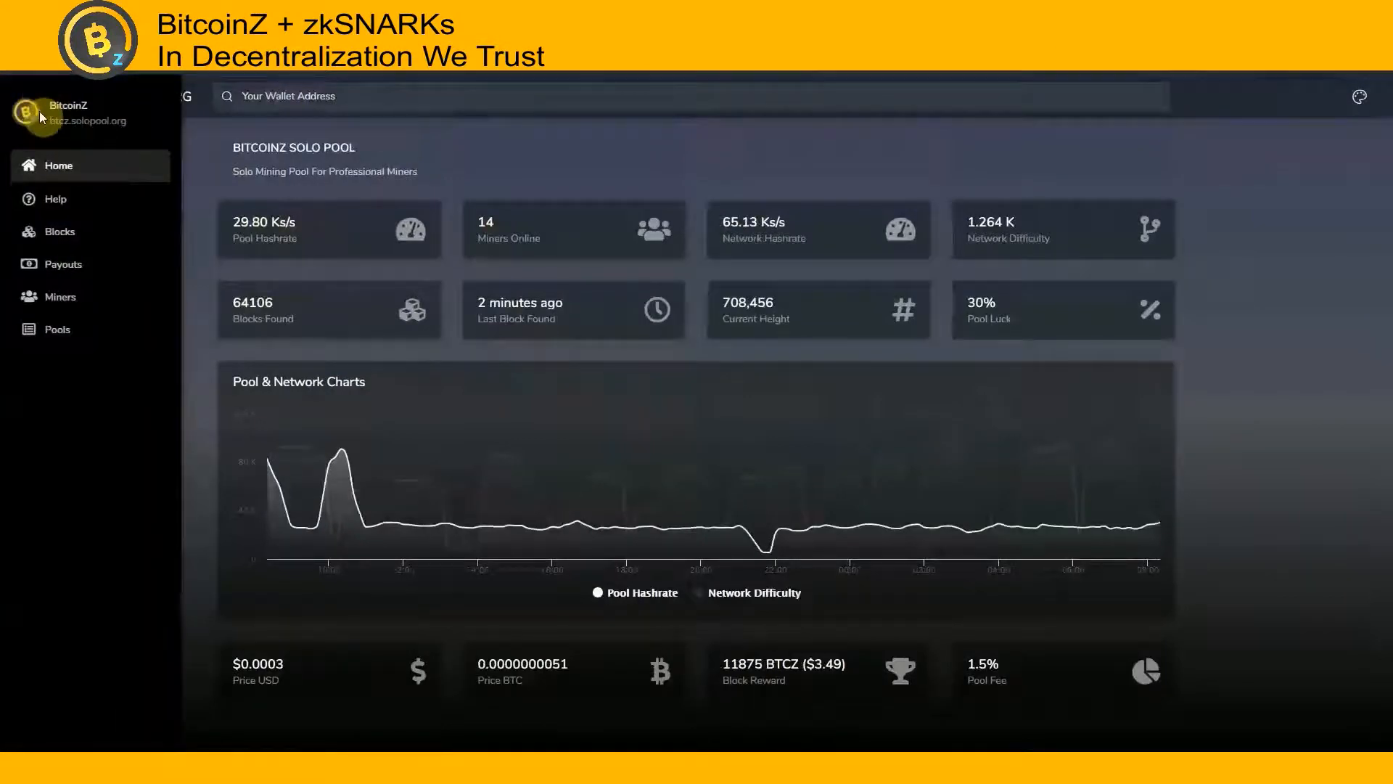
click(50, 206)
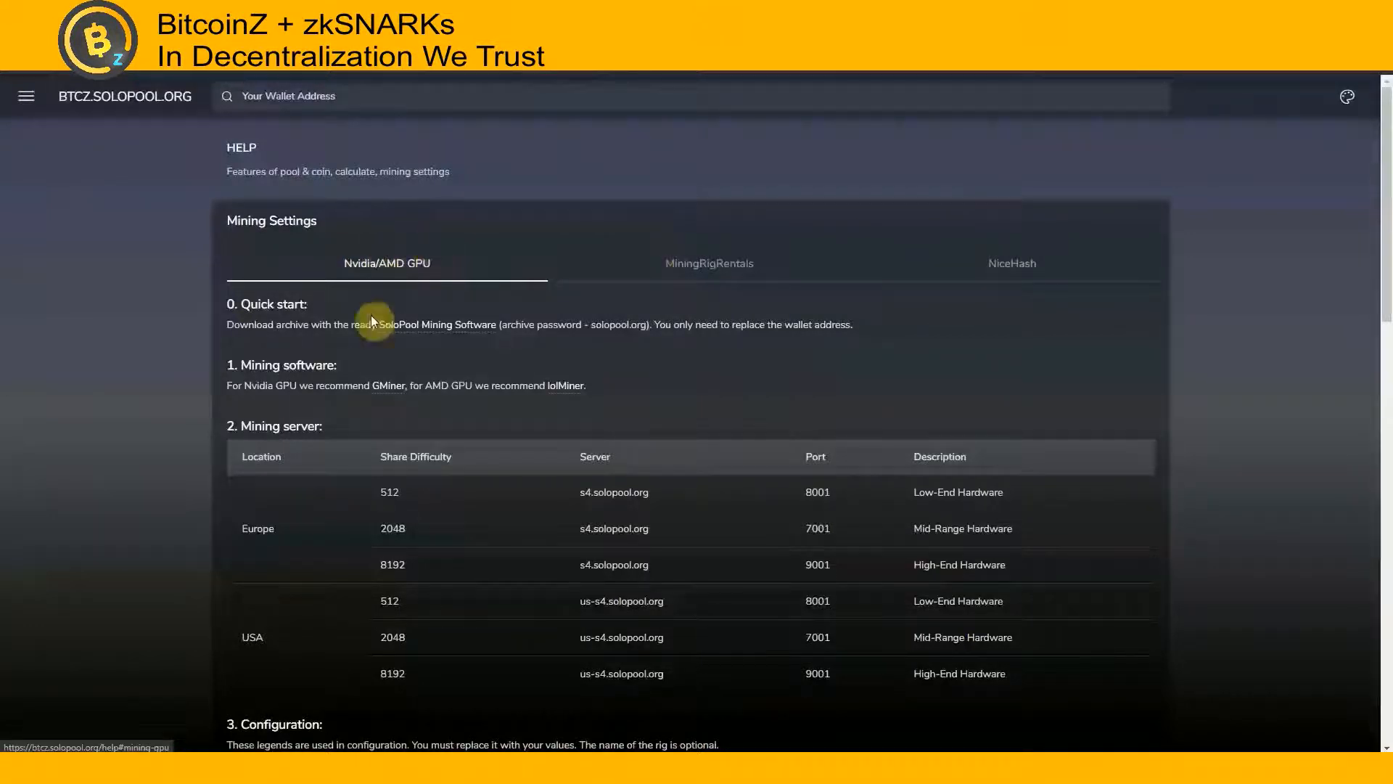
Compare the MiningRigRentals and NiceHash mining settings, ending on MiningRigRentals' host, workername and password.
scroll(369, 392, down, 4)
scroll(372, 390, up, 4)
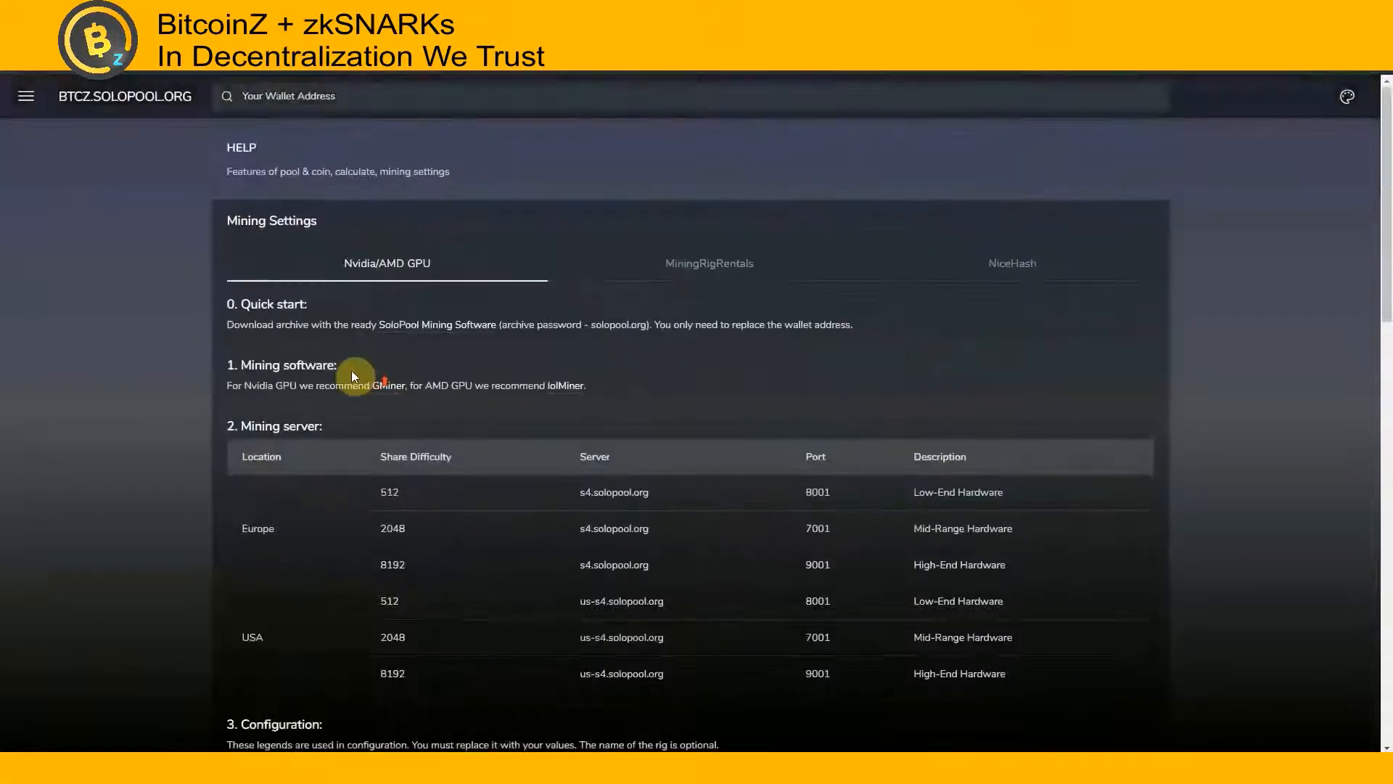
click(713, 266)
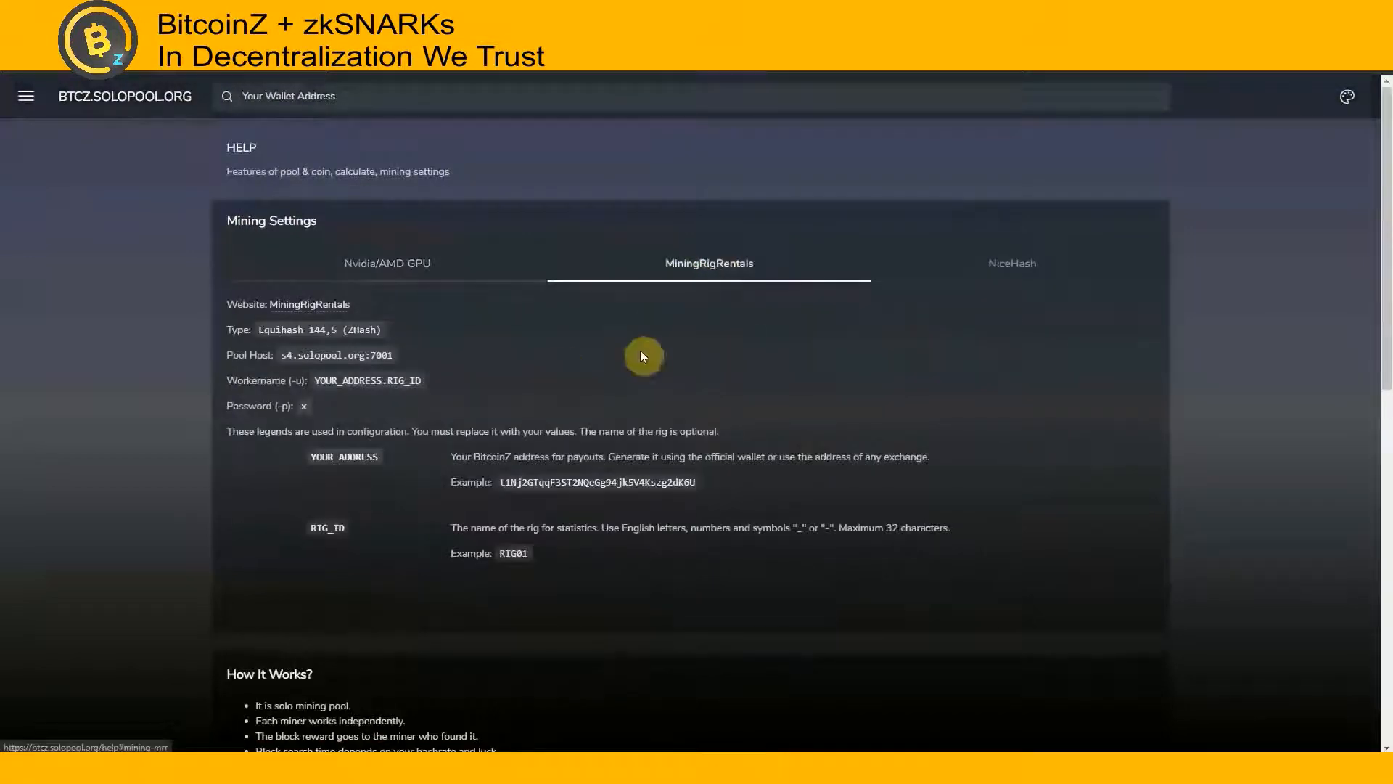
click(1002, 271)
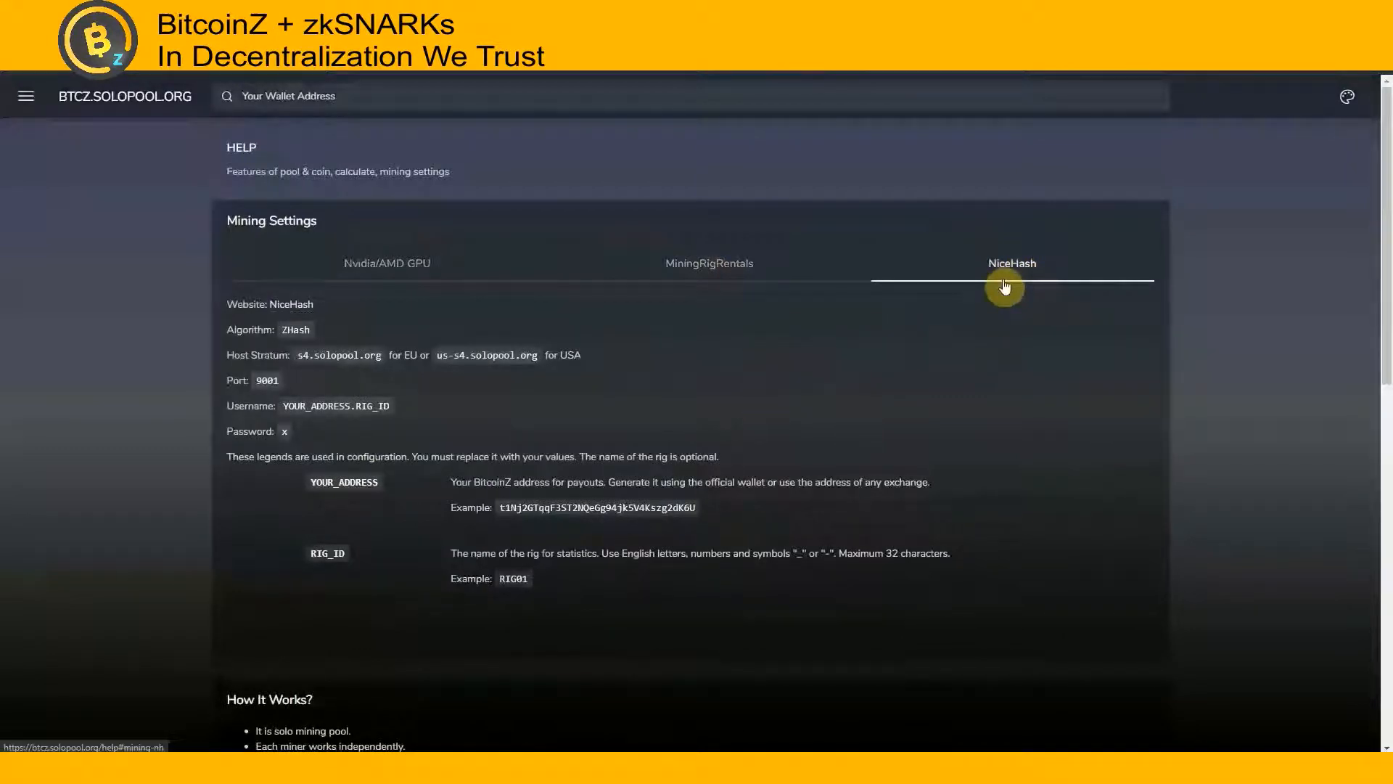
click(704, 267)
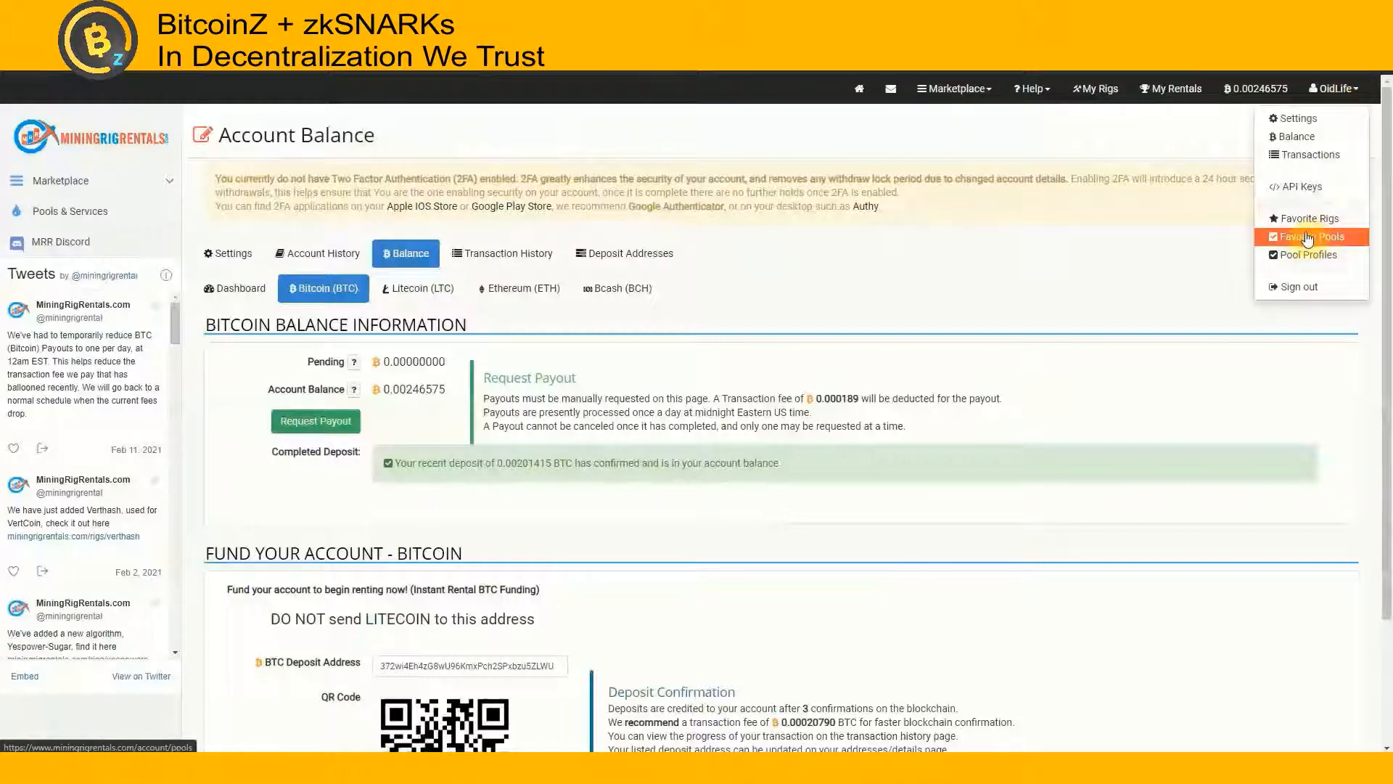
Go to Favorite Pools on Pools & Profiles and open an empty Define A Pool form.
click(1307, 238)
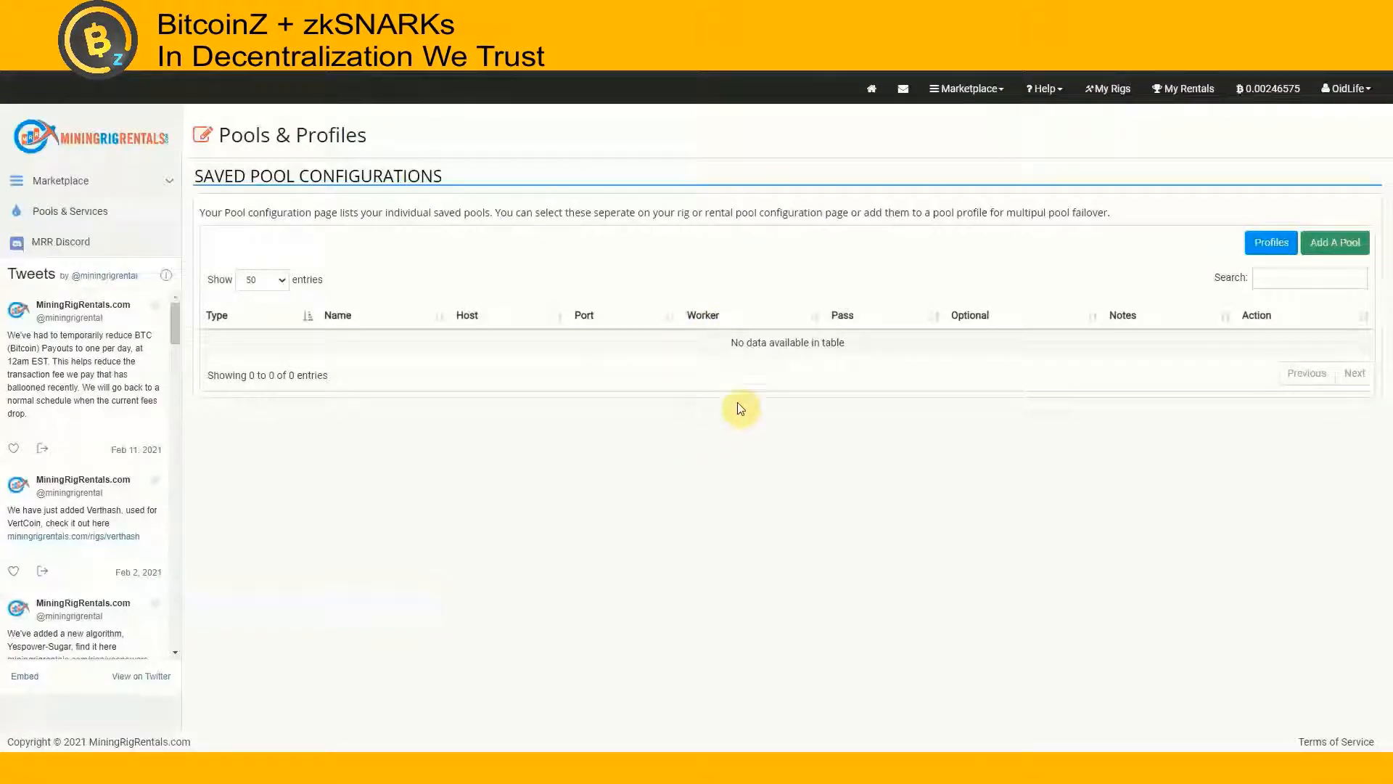
click(1334, 244)
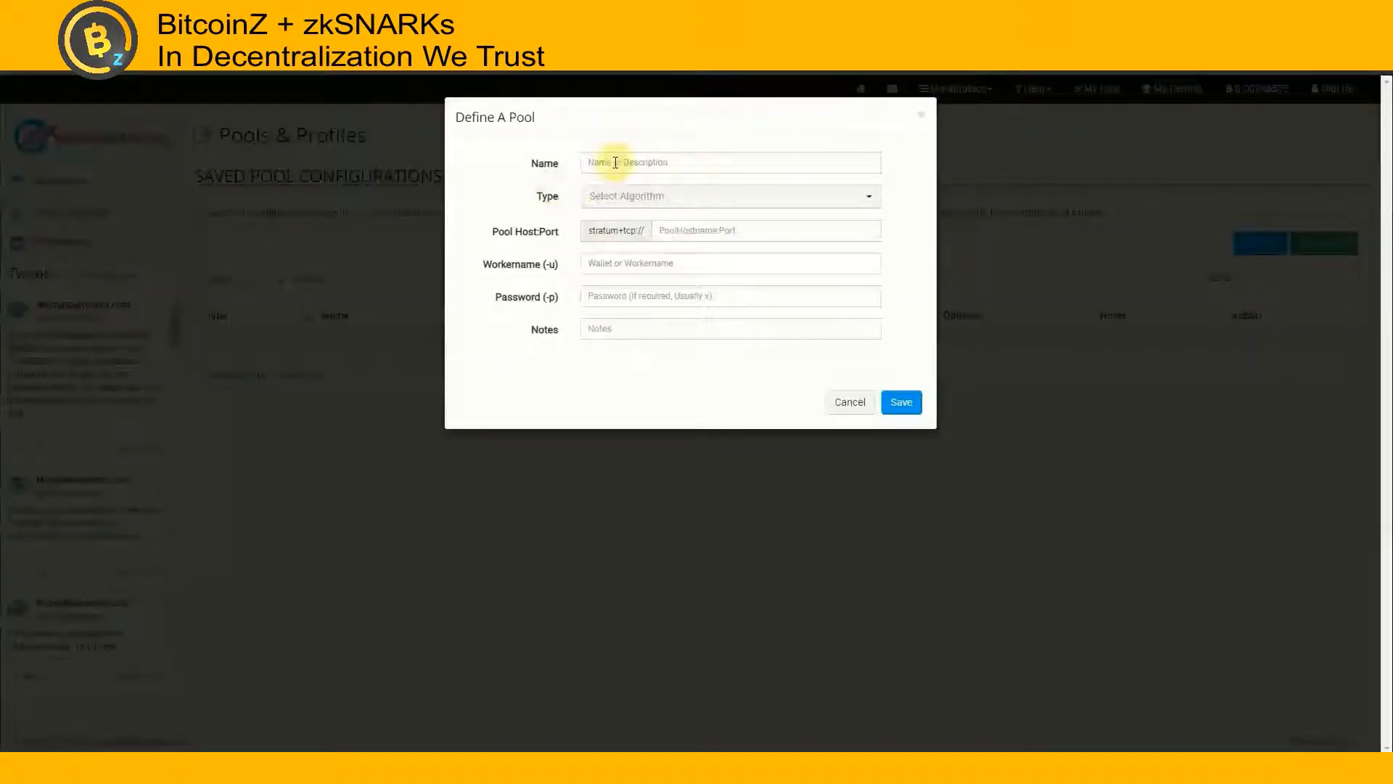
Name the pool 'BitcoinZ Solo Pool' while checking the solopool settings tab for reference.
click(615, 162)
text(BitcoinZ Solo Pool)
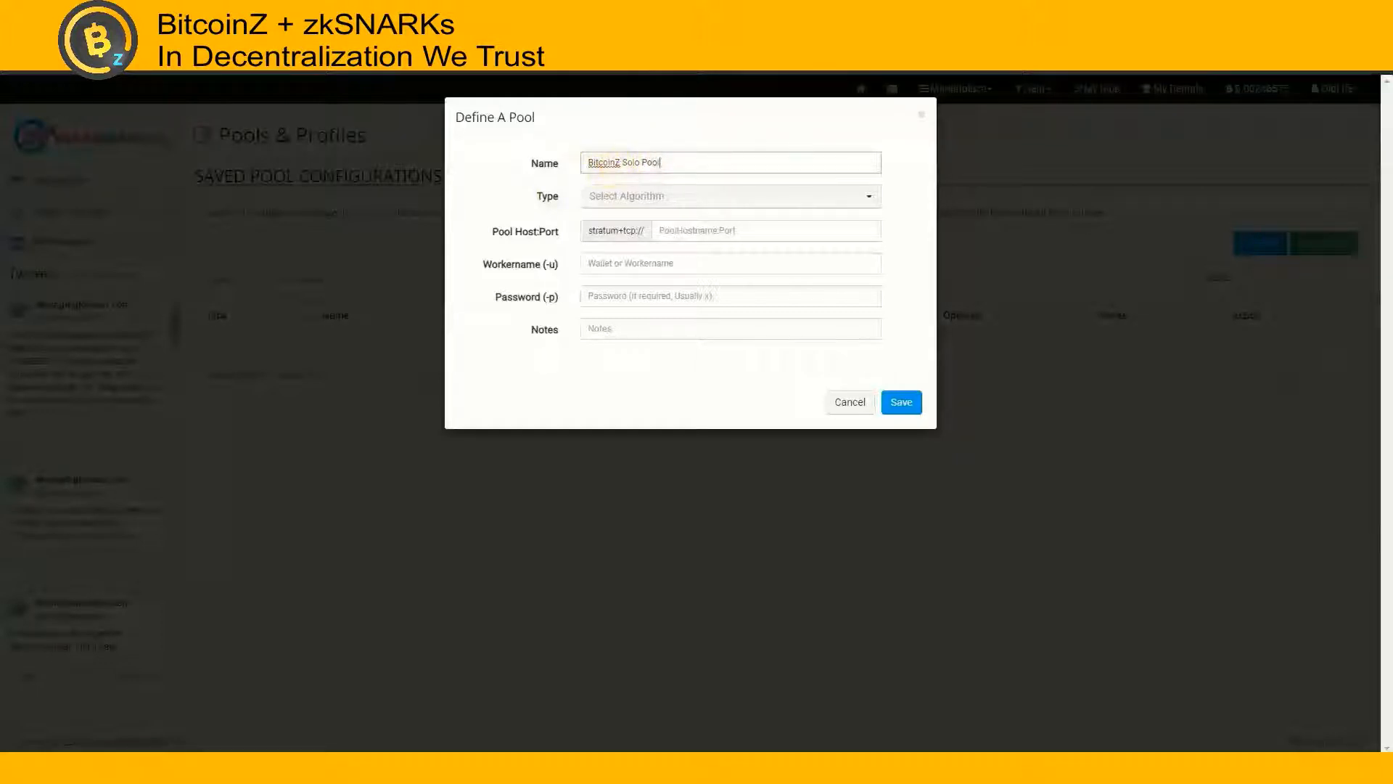
click(602, 78)
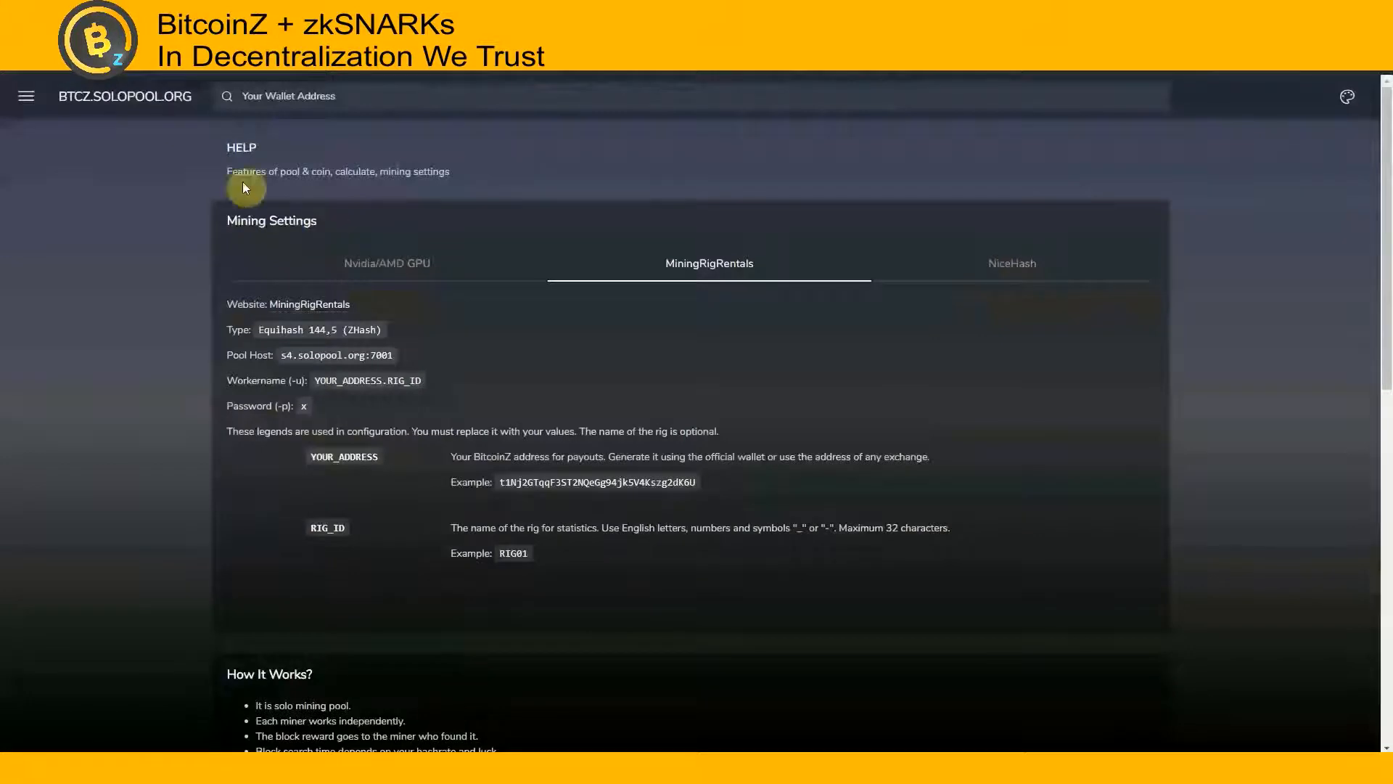
click(552, 78)
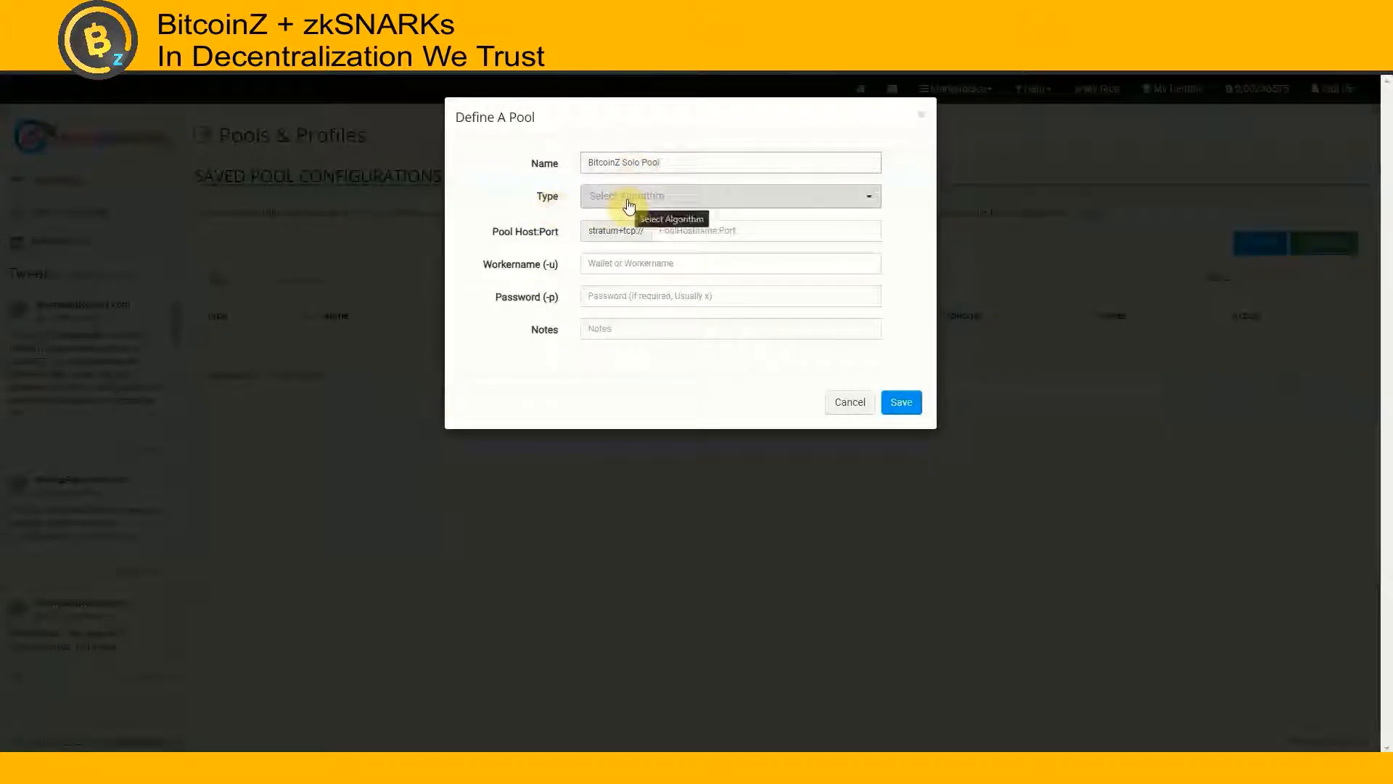
click(614, 77)
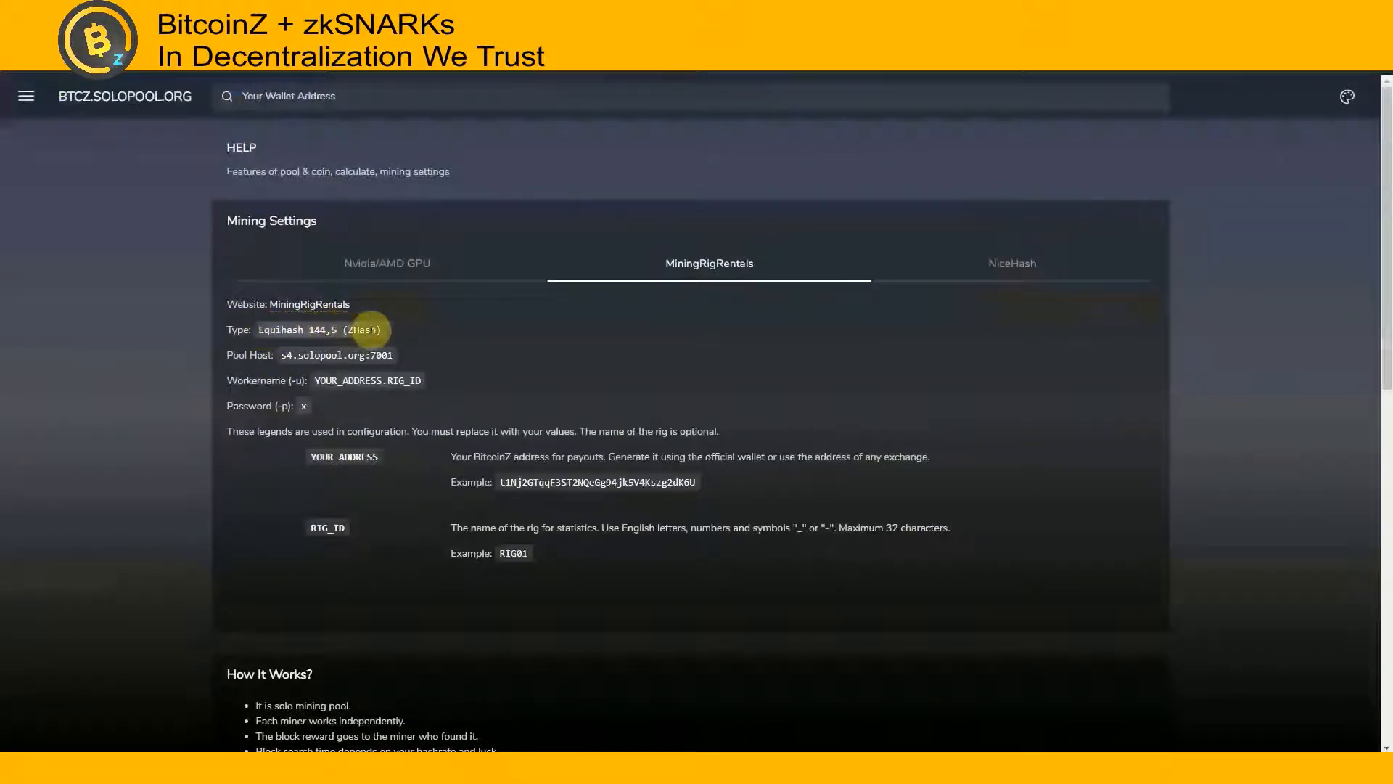
key(ctrl+Tab)
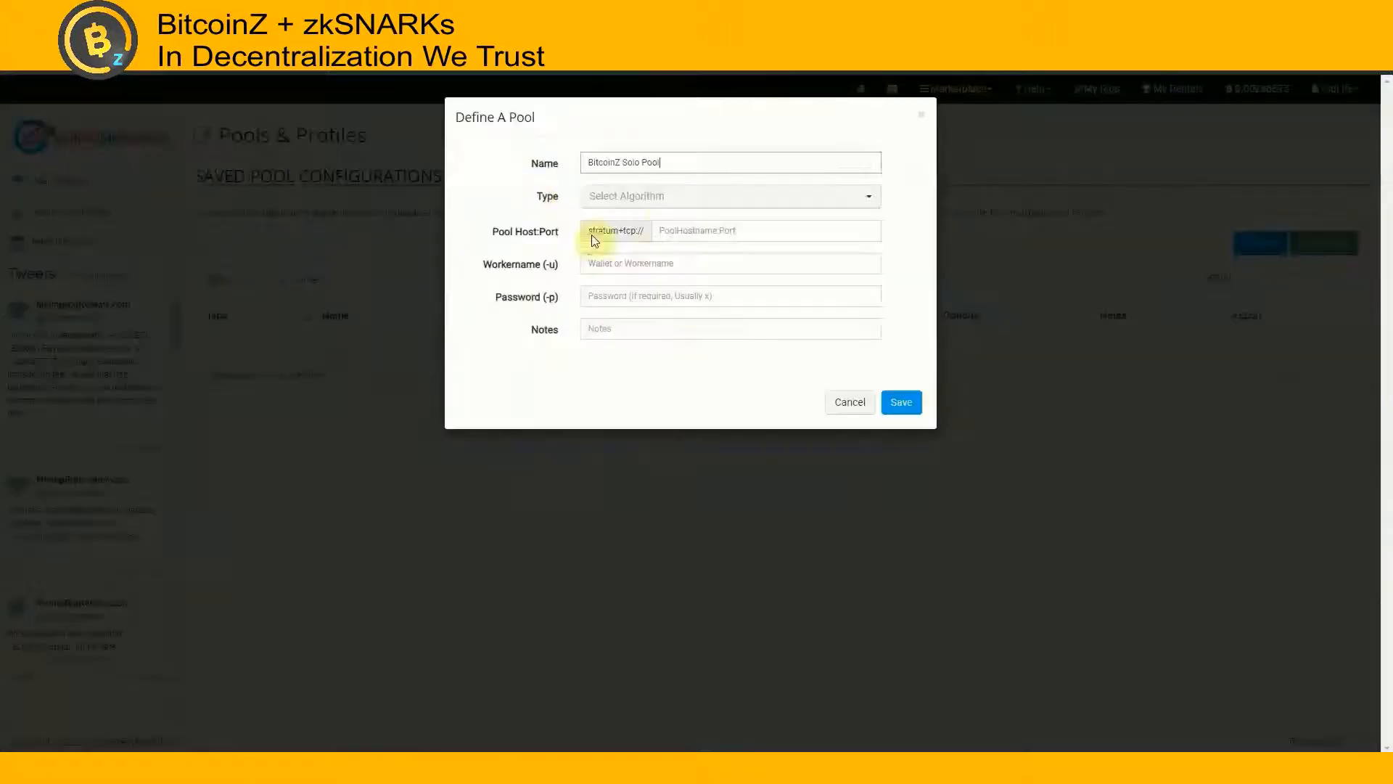
Choose Equihash 144,5 (ZHash) from the pool's Type list.
click(666, 199)
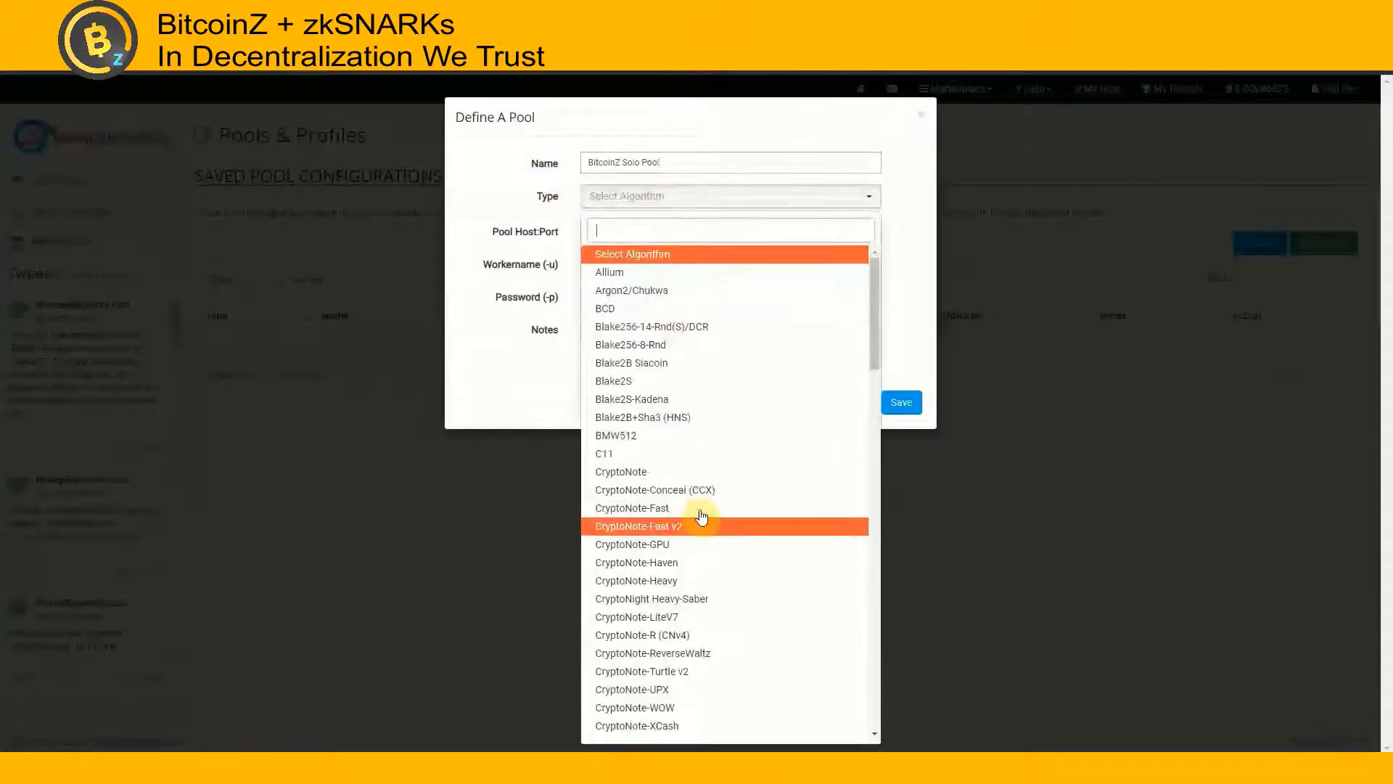
scroll(716, 505, down, 6)
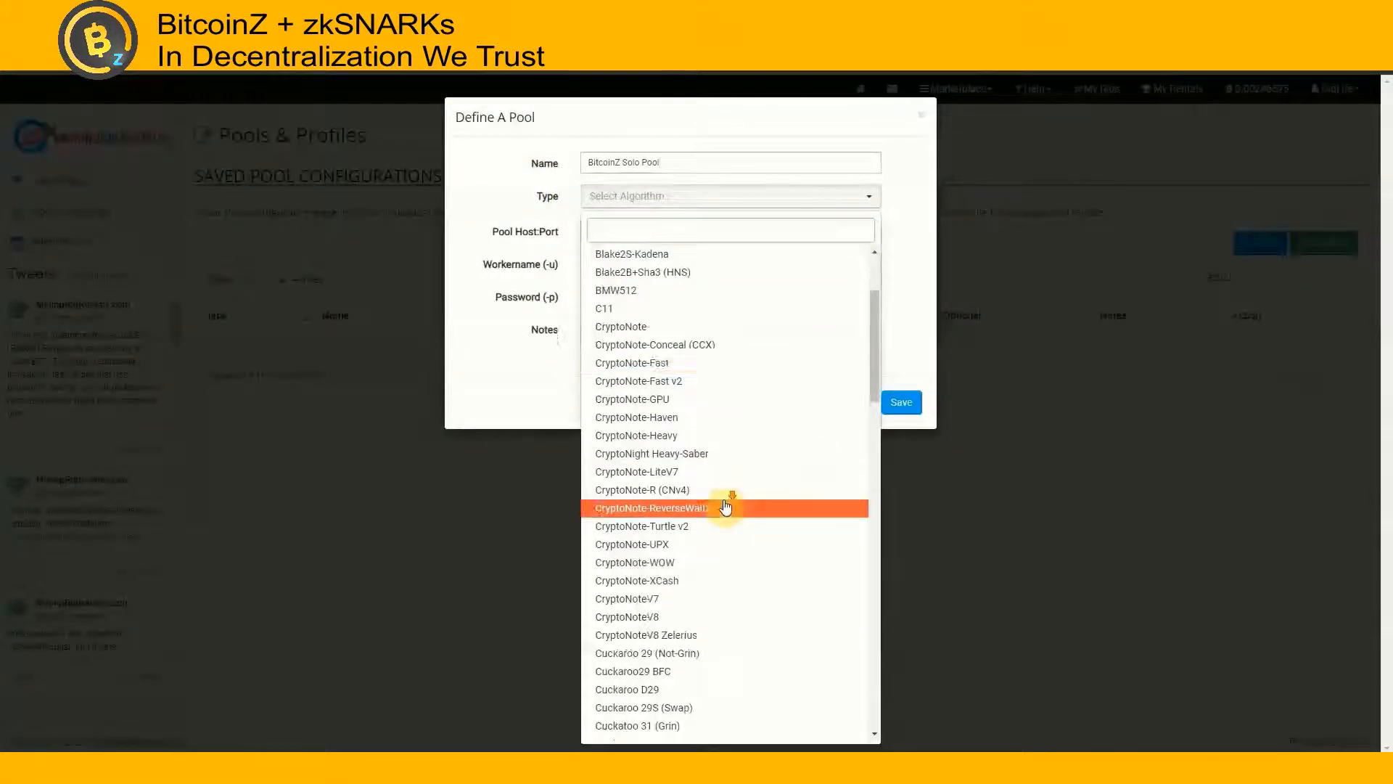
scroll(718, 474, down, 3)
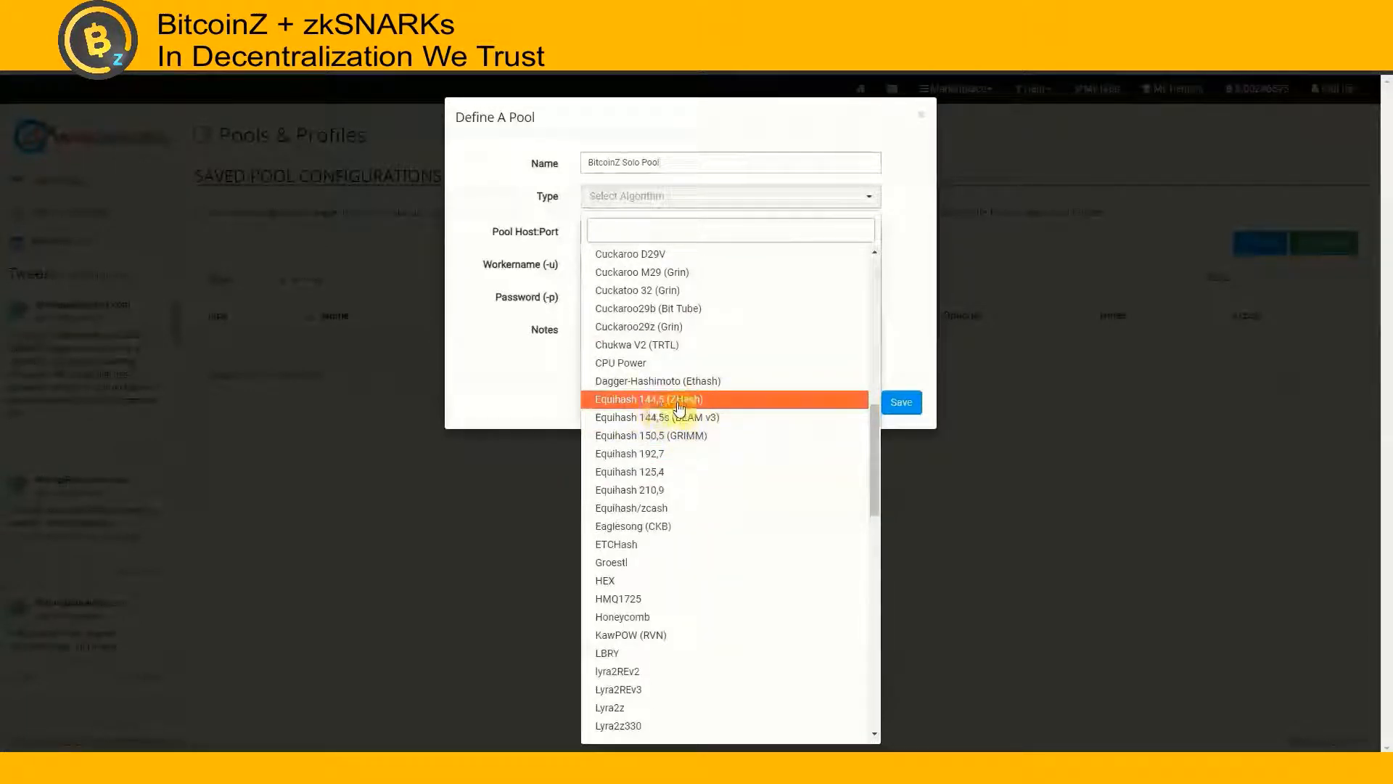
click(662, 406)
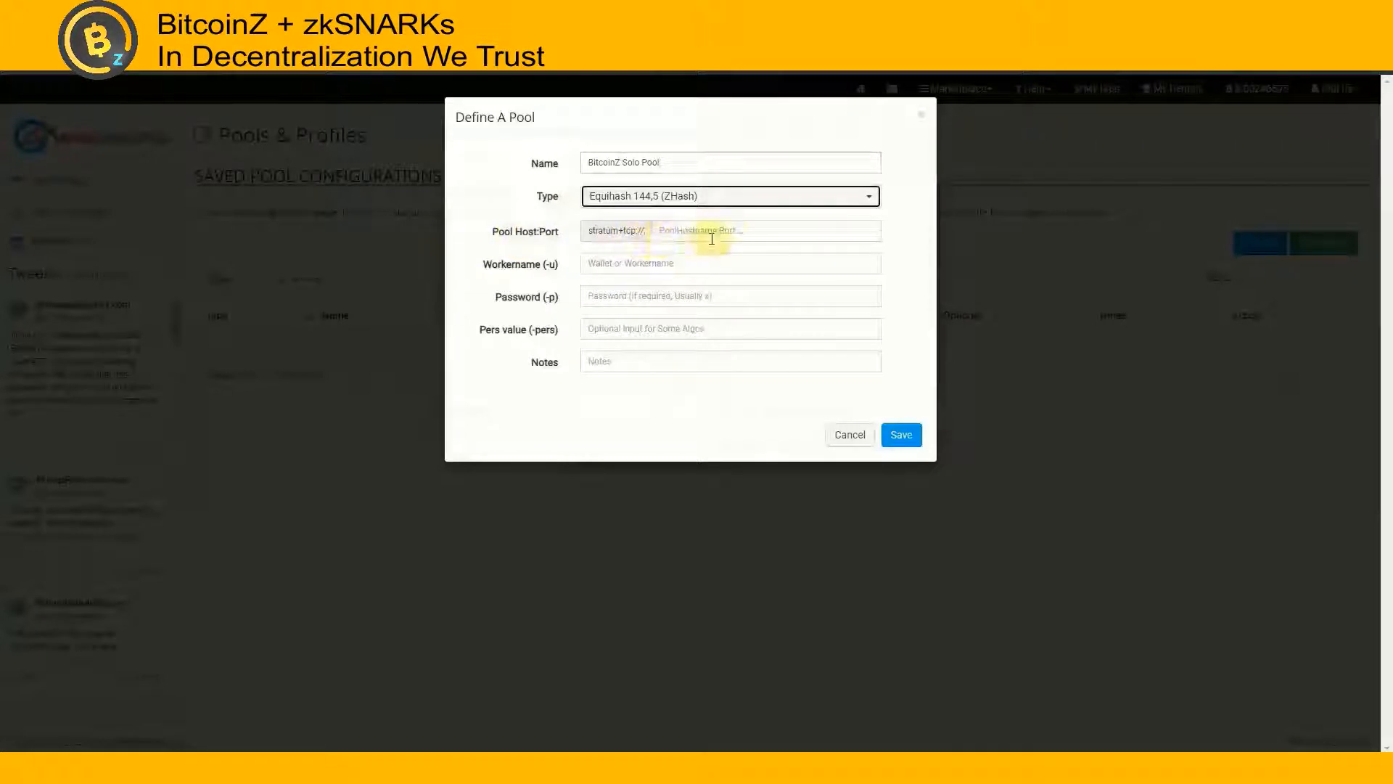
Copy s4.solopool.org:7001 from the solopool help page into the Pool Host:Port field.
click(688, 230)
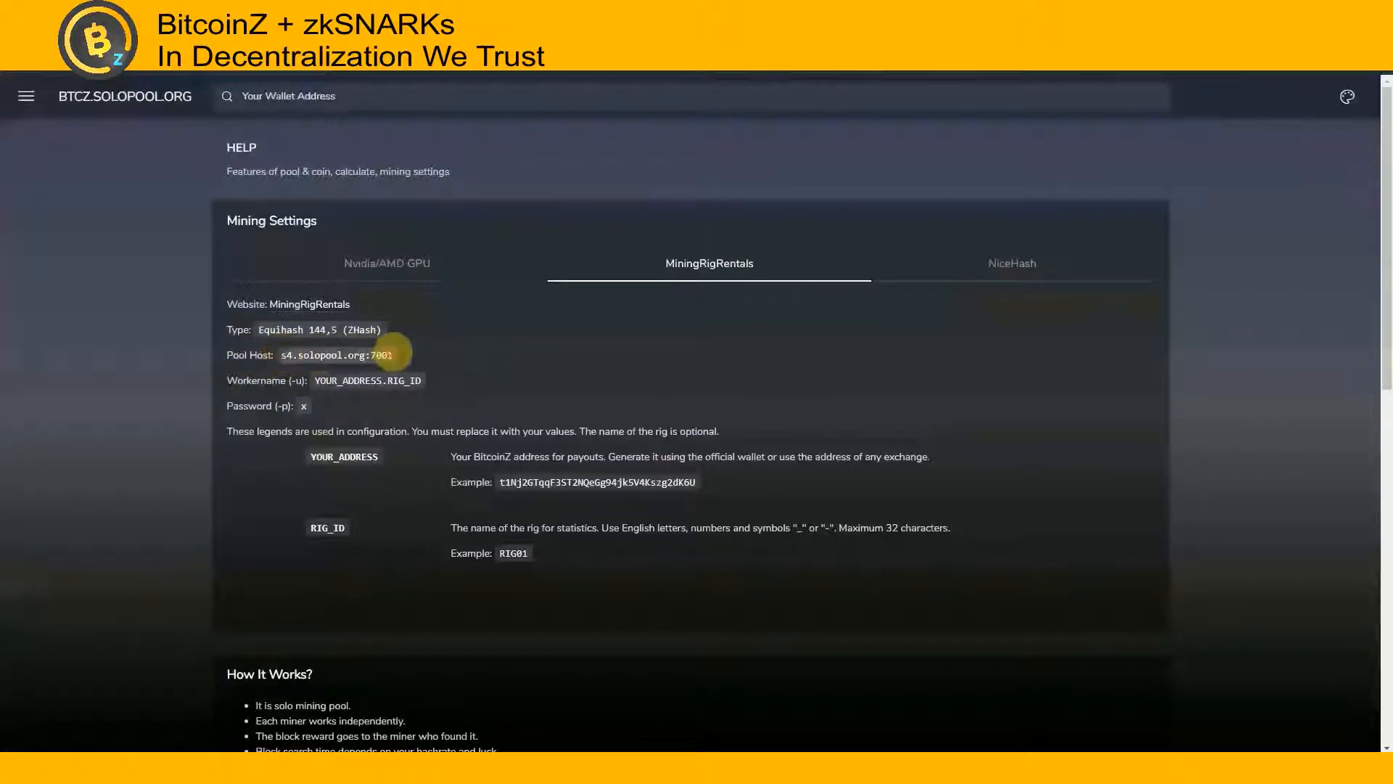
right_click(401, 367)
click(408, 372)
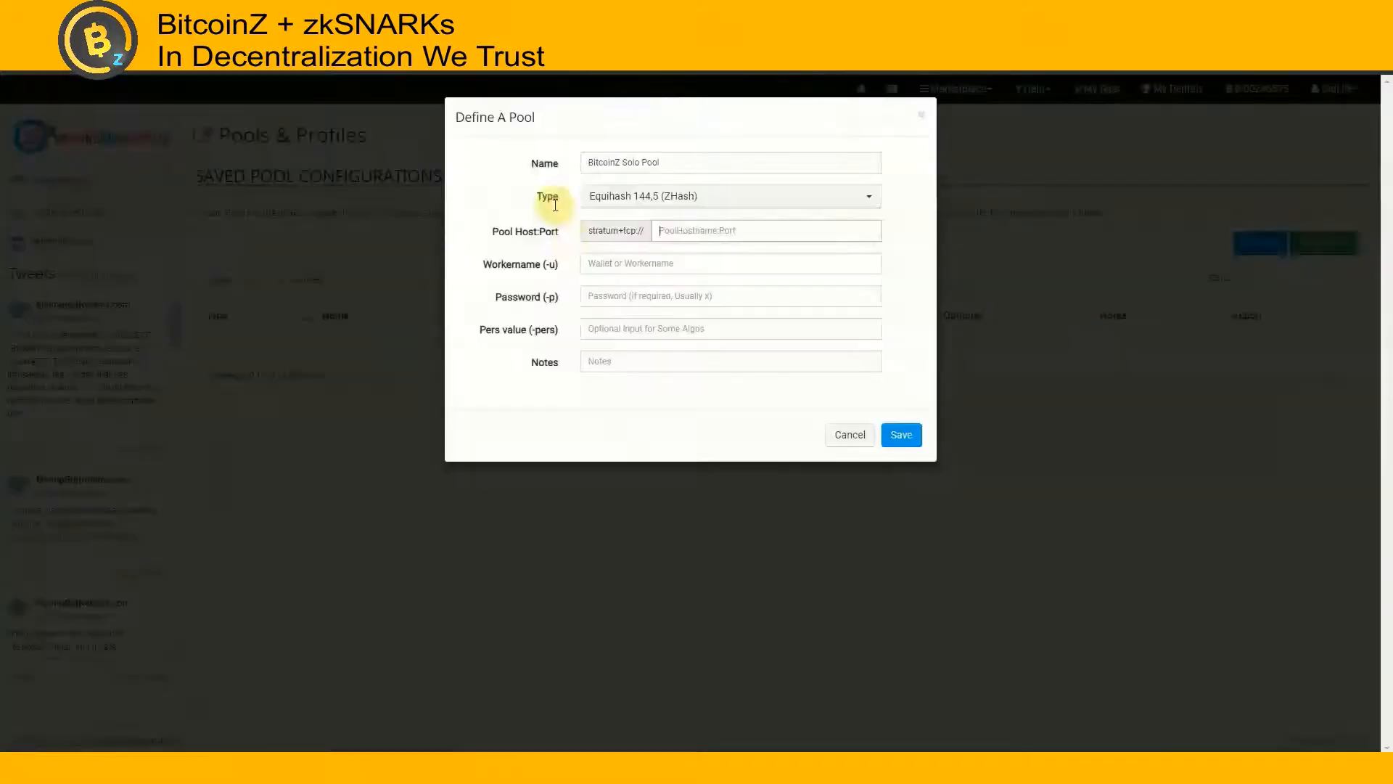
right_click(688, 238)
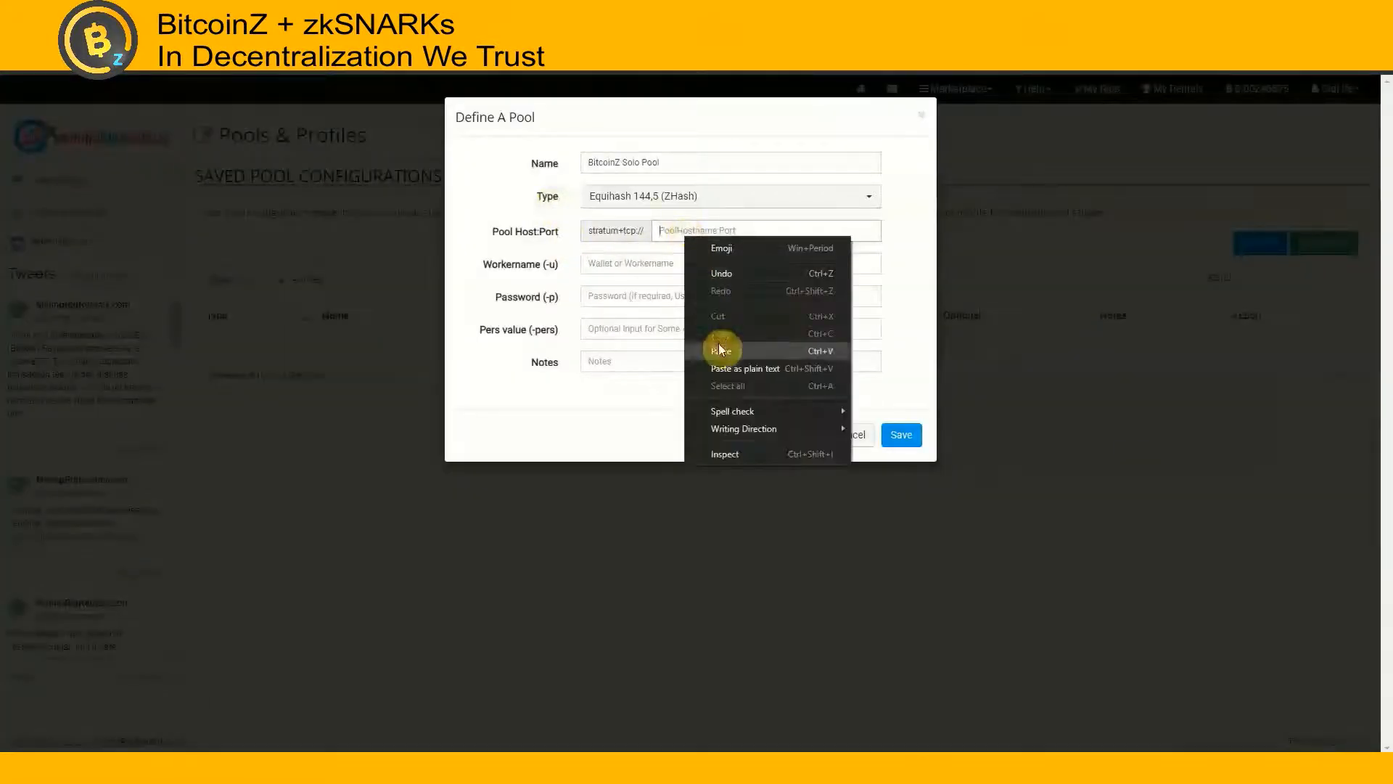
click(717, 346)
click(662, 262)
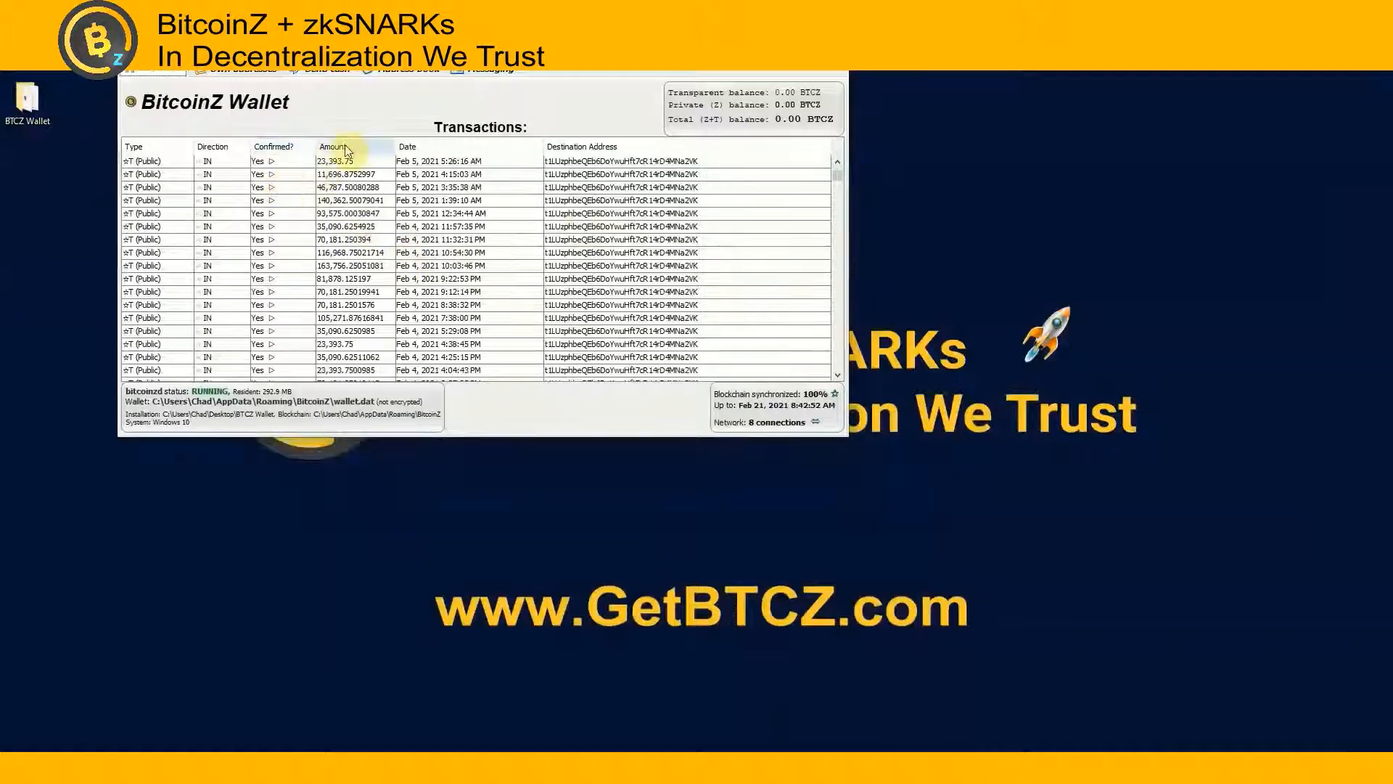
Copy the first transparent address from the BitcoinZ Wallet's Own addresses list.
click(259, 68)
click(339, 129)
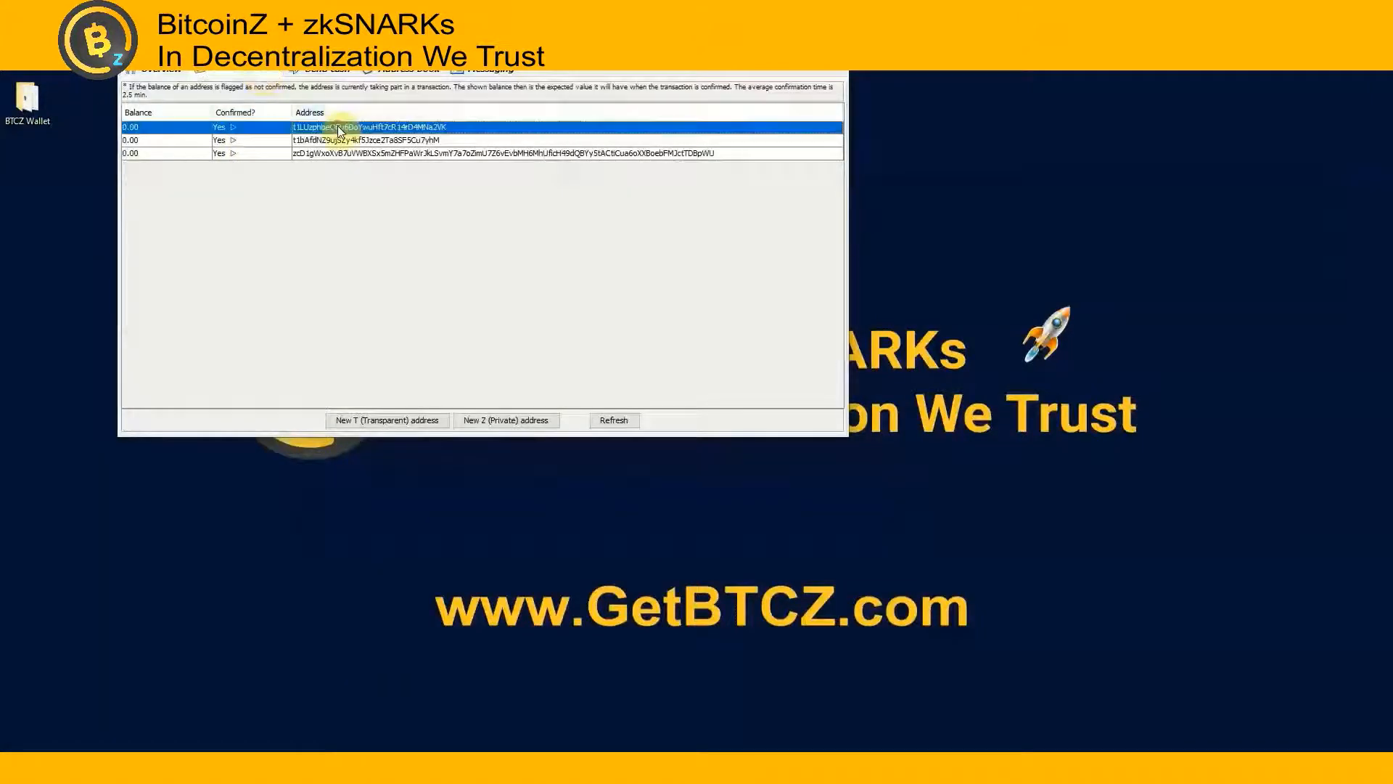
right_click(339, 129)
click(364, 133)
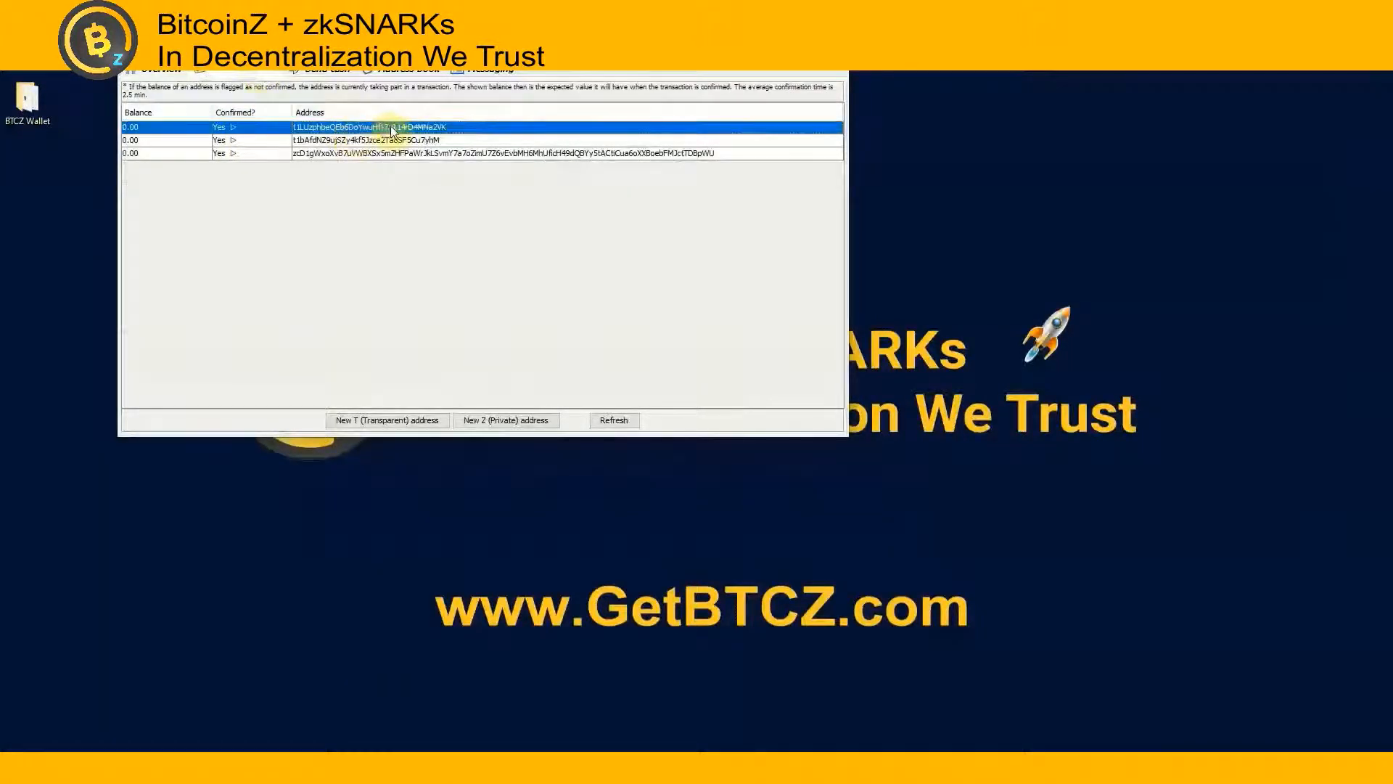
click(156, 69)
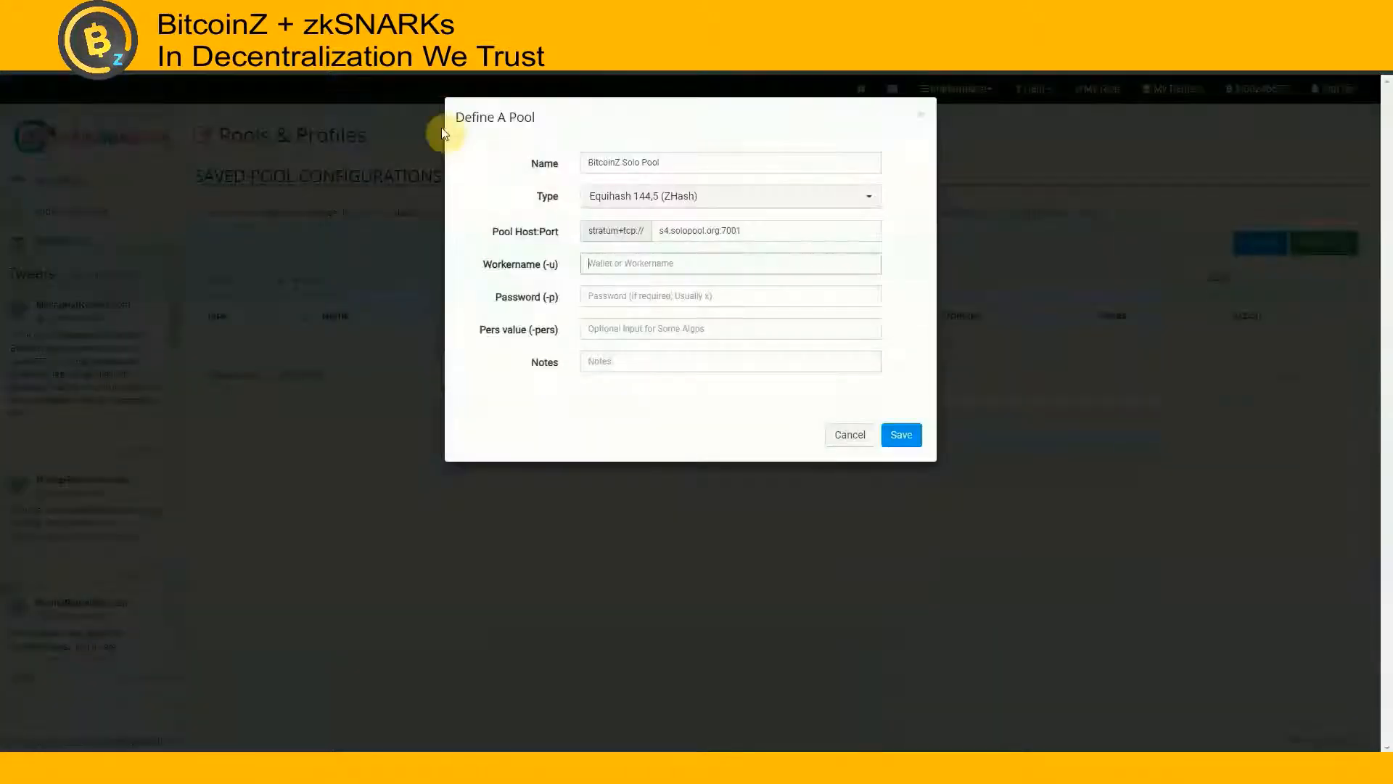
Paste the BitcoinZ wallet address into Workername and append the rig name .RIG1.
right_click(596, 265)
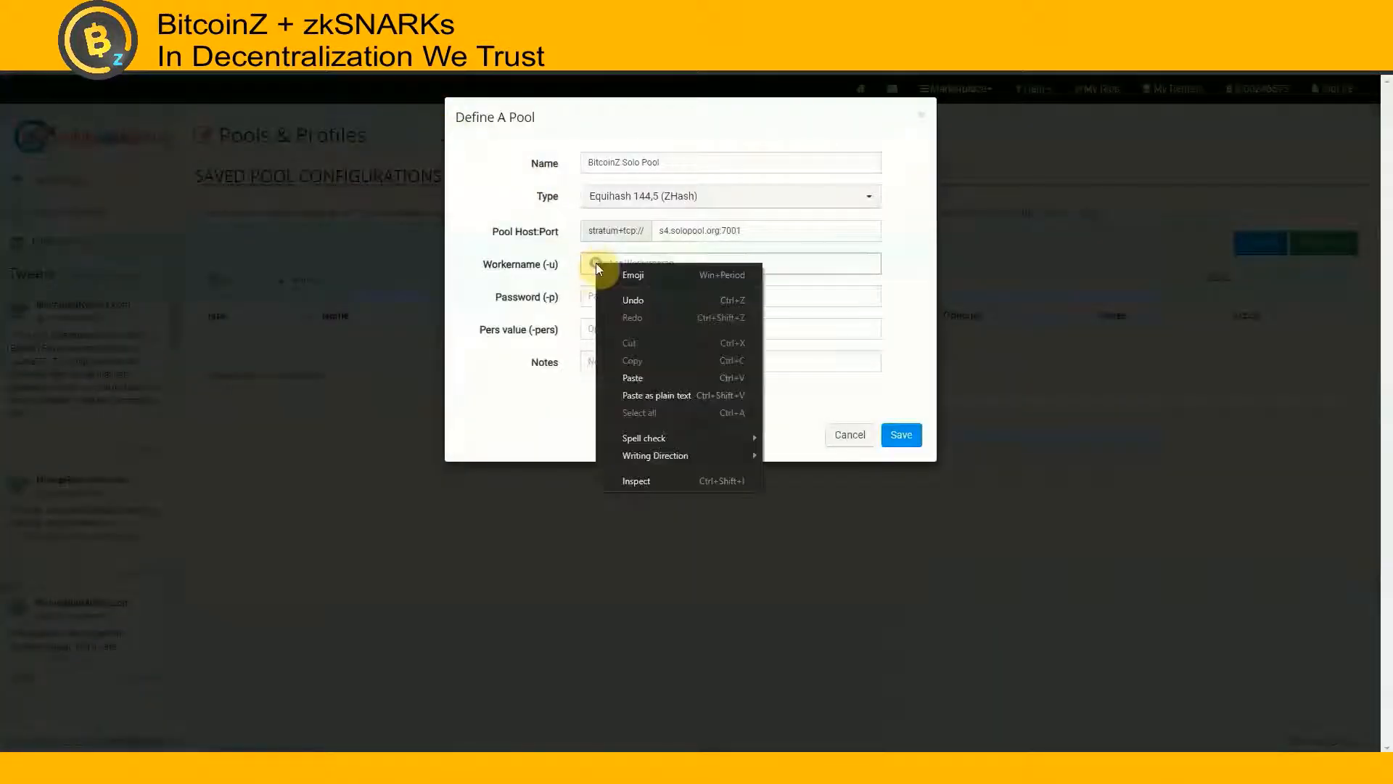
click(632, 377)
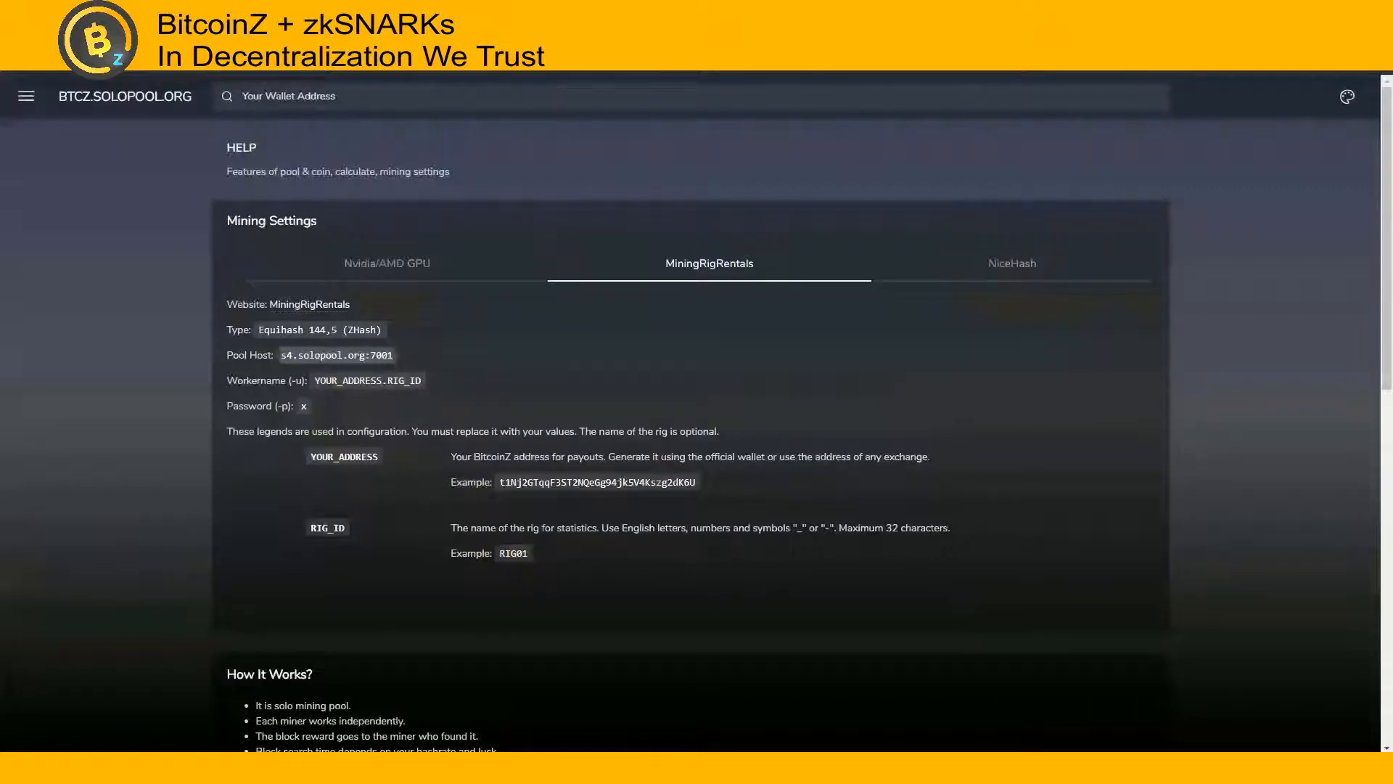
click(508, 12)
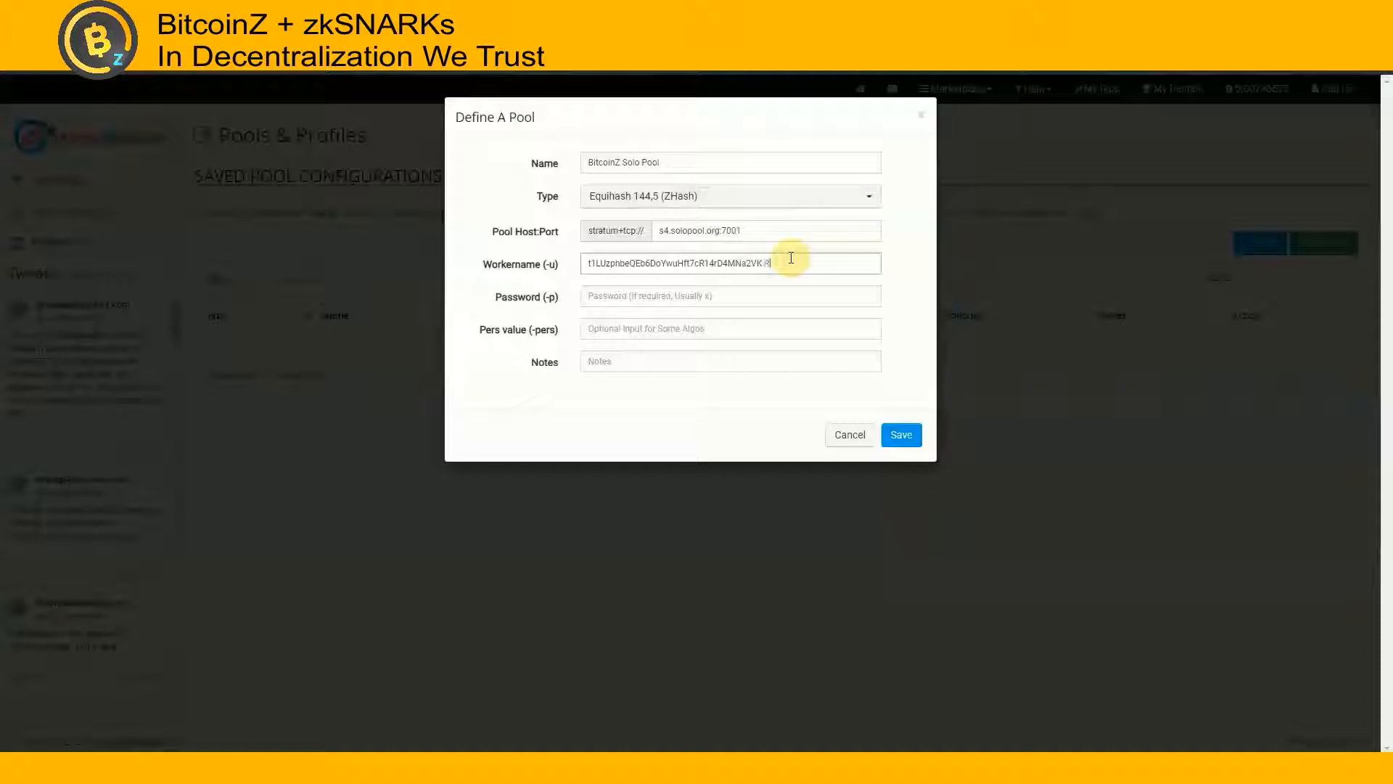
text(G1)
click(675, 296)
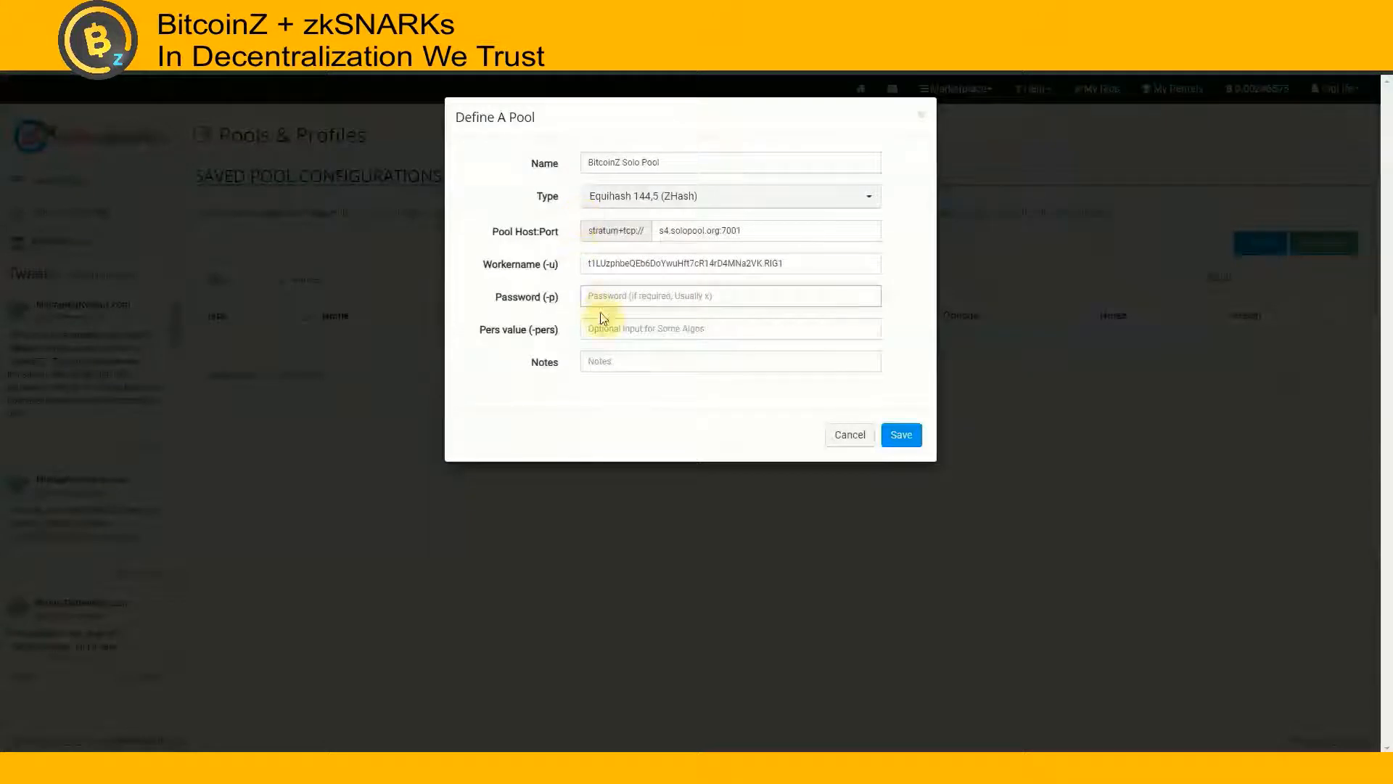
click(606, 298)
text(x)
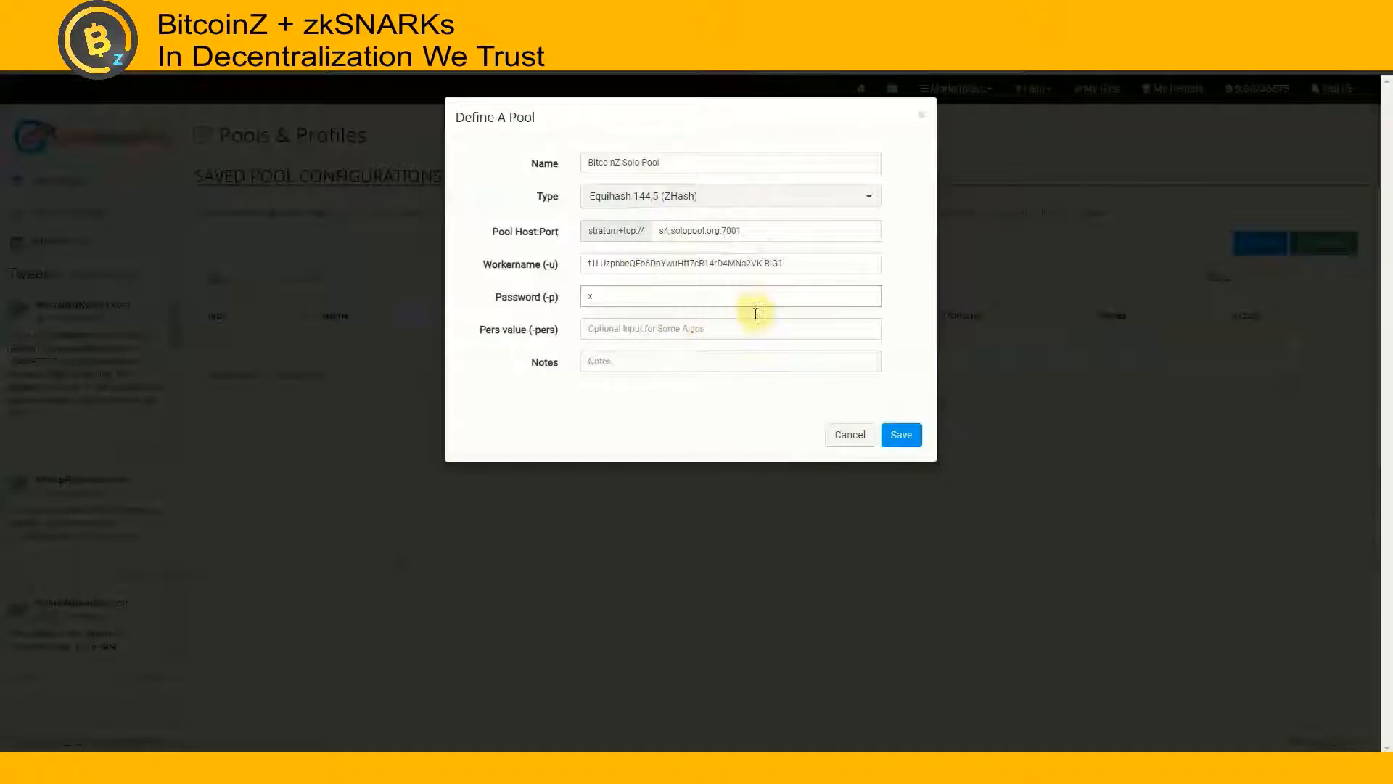
click(903, 435)
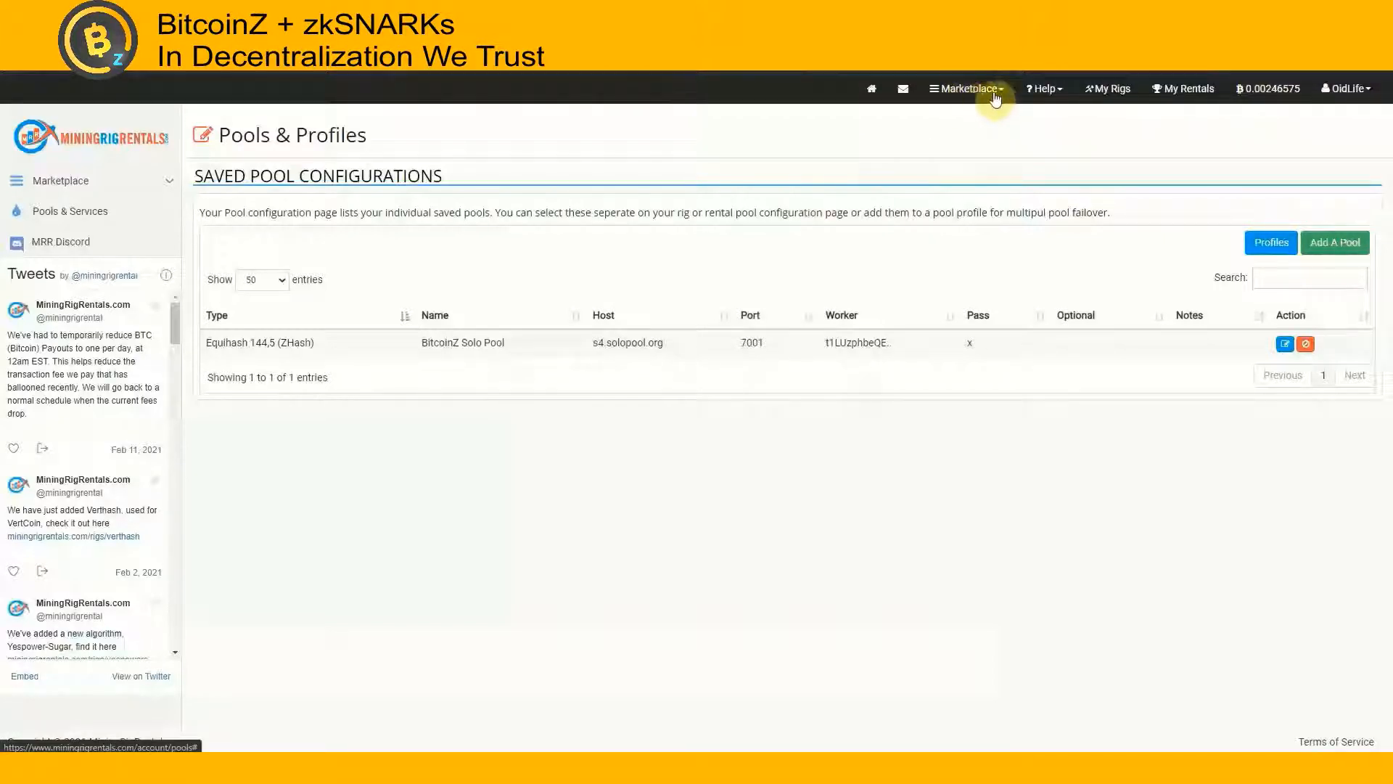
Show the Marketplace menu's mining algorithm list in the top navigation bar.
click(995, 96)
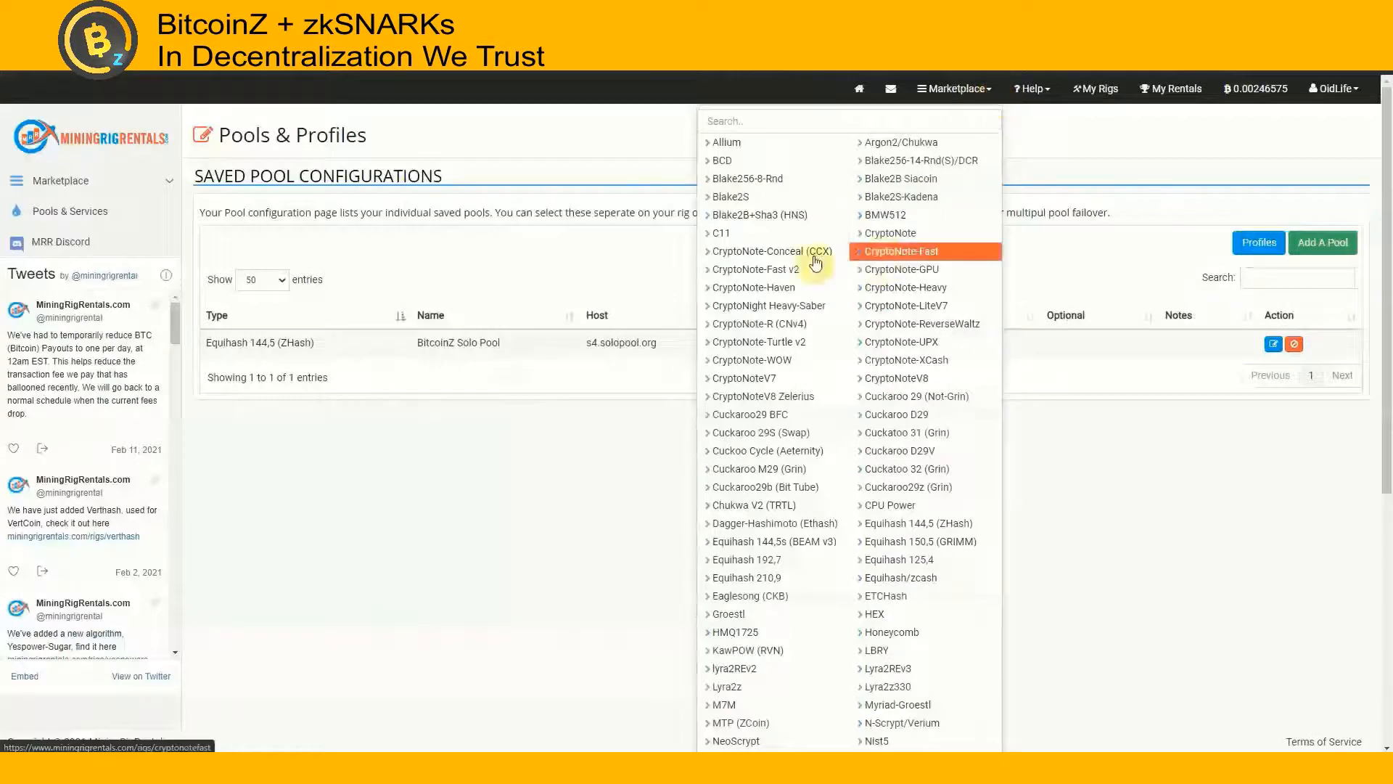
scroll(827, 312, down, 6)
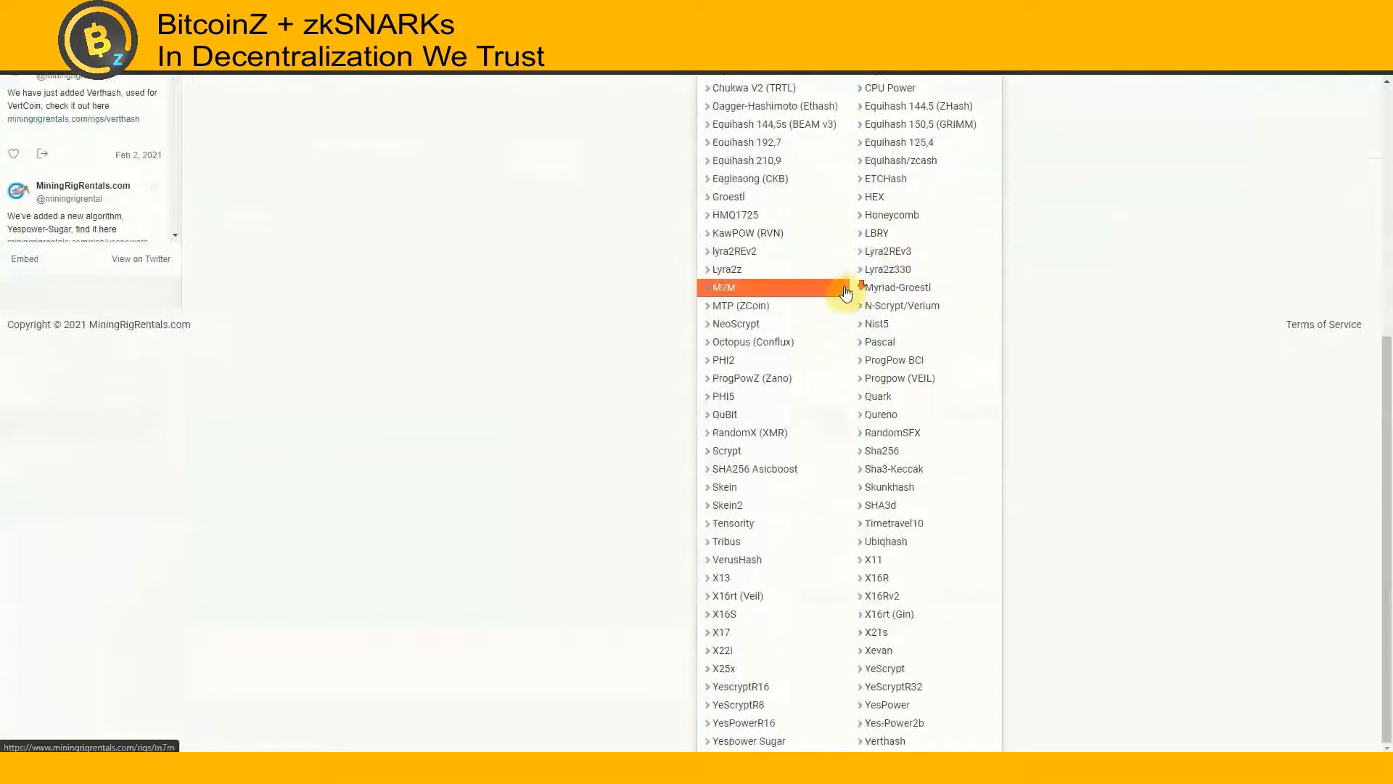
scroll(852, 289, up, 6)
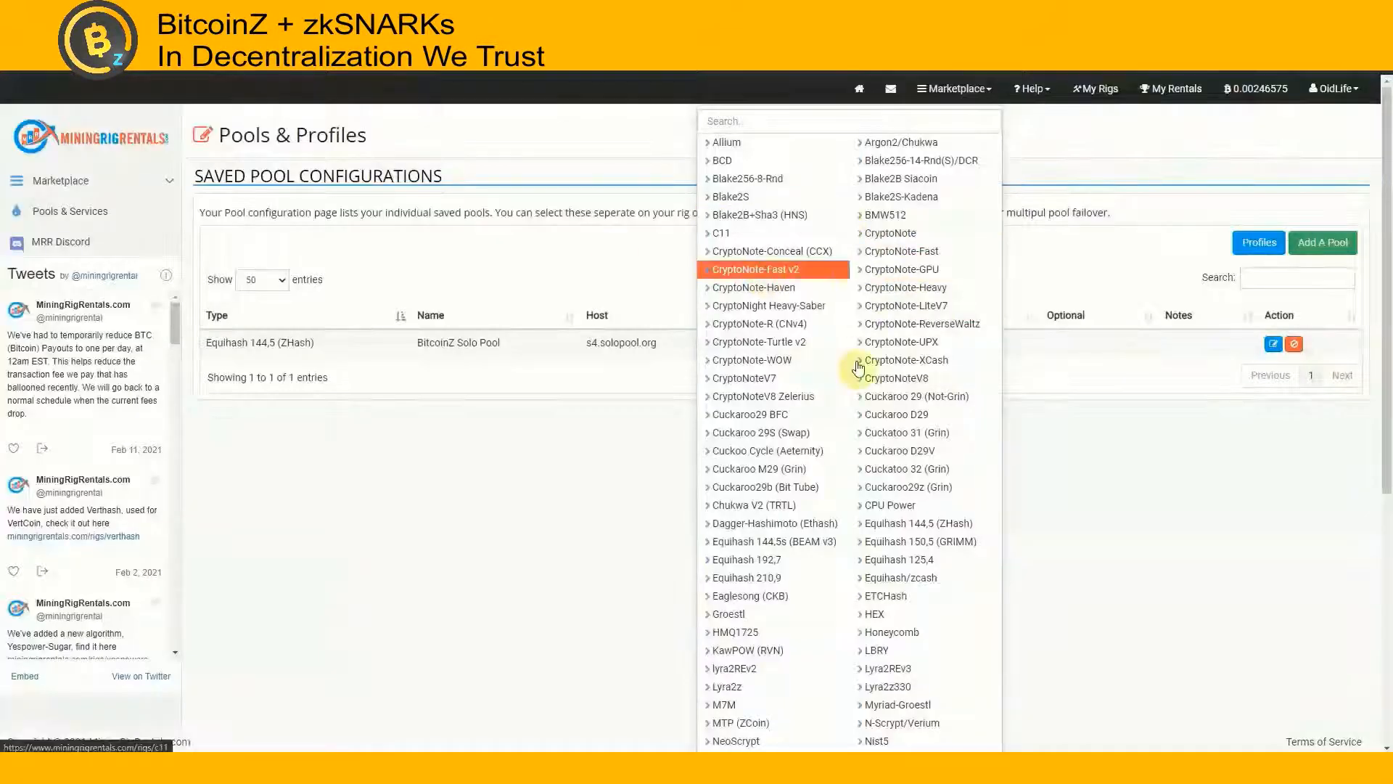
List the 74 Equihash 144,5 (ZHash) rigs for rent and browse their hashrate, price and hours.
click(920, 521)
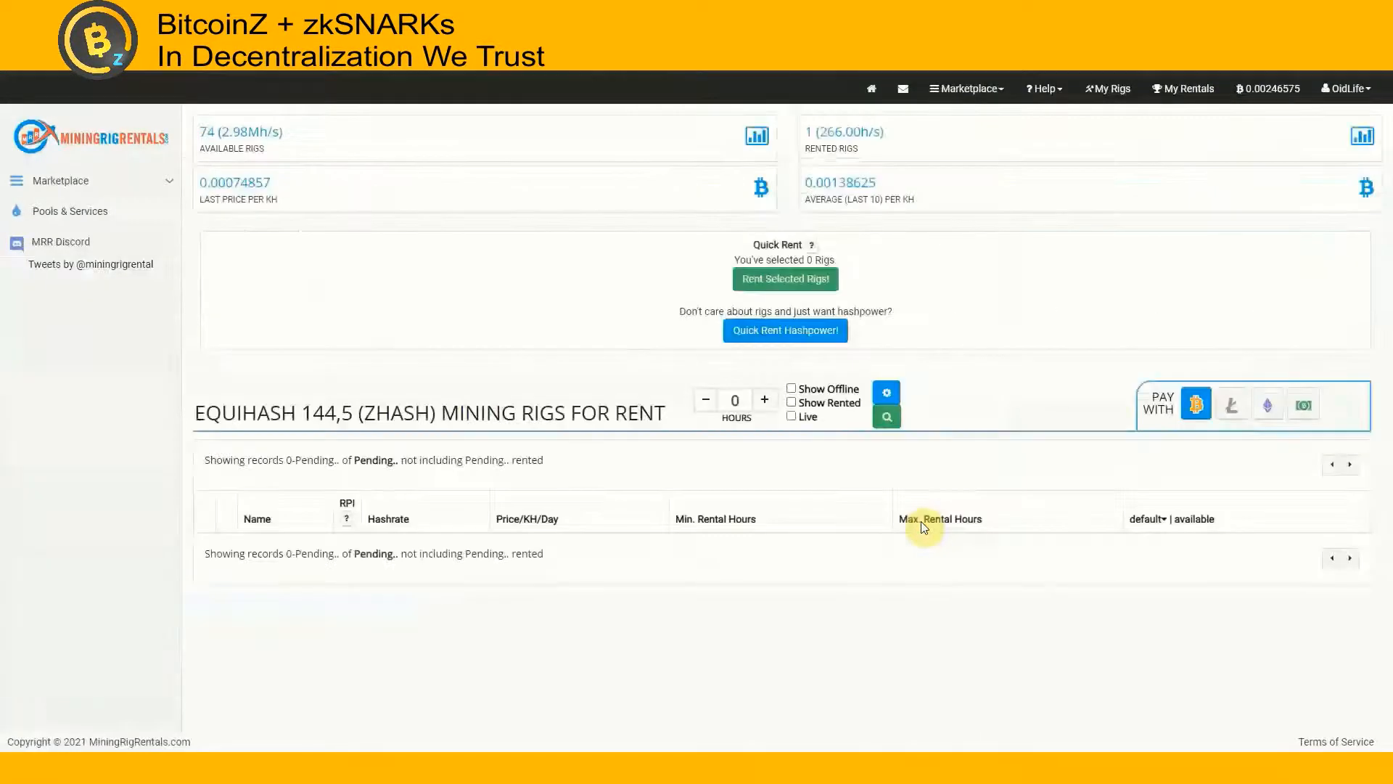
scroll(549, 550, down, 10)
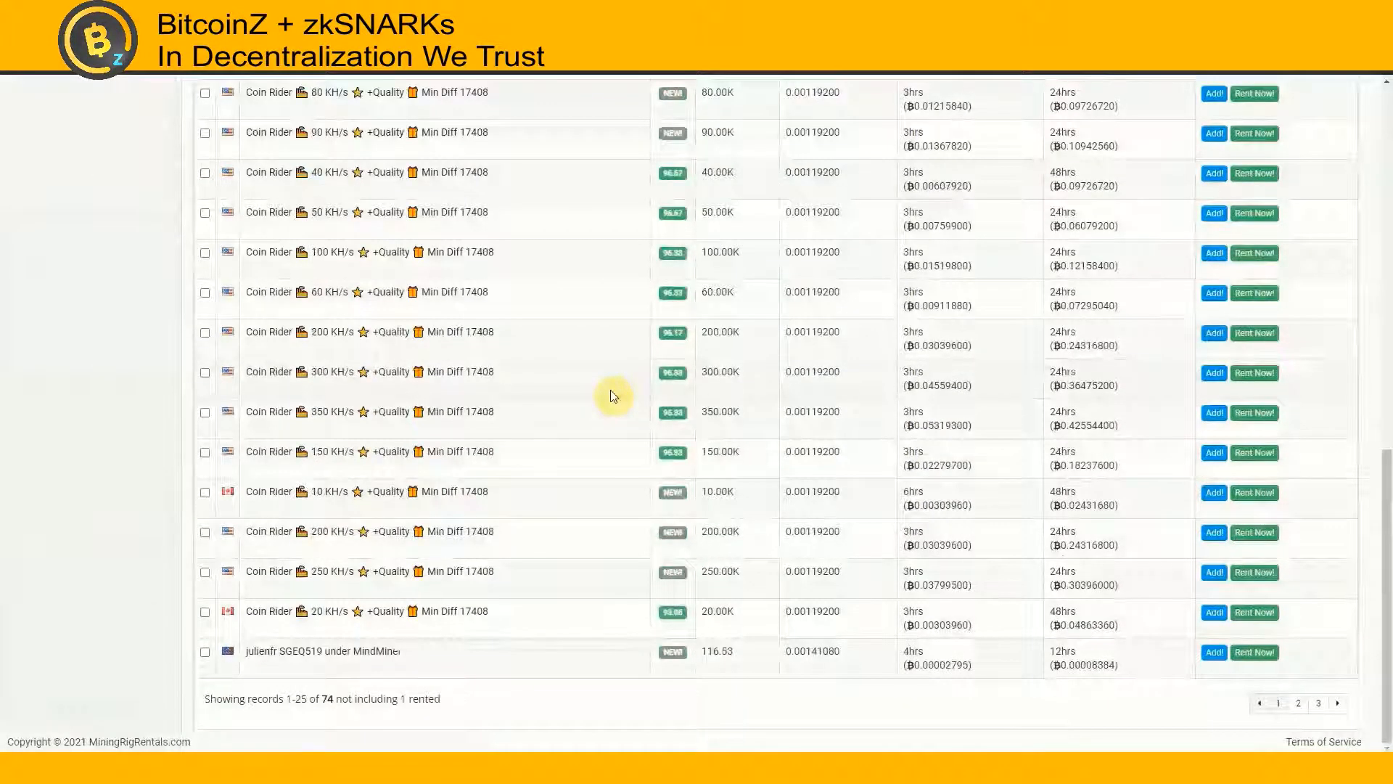
scroll(611, 392, up, 9)
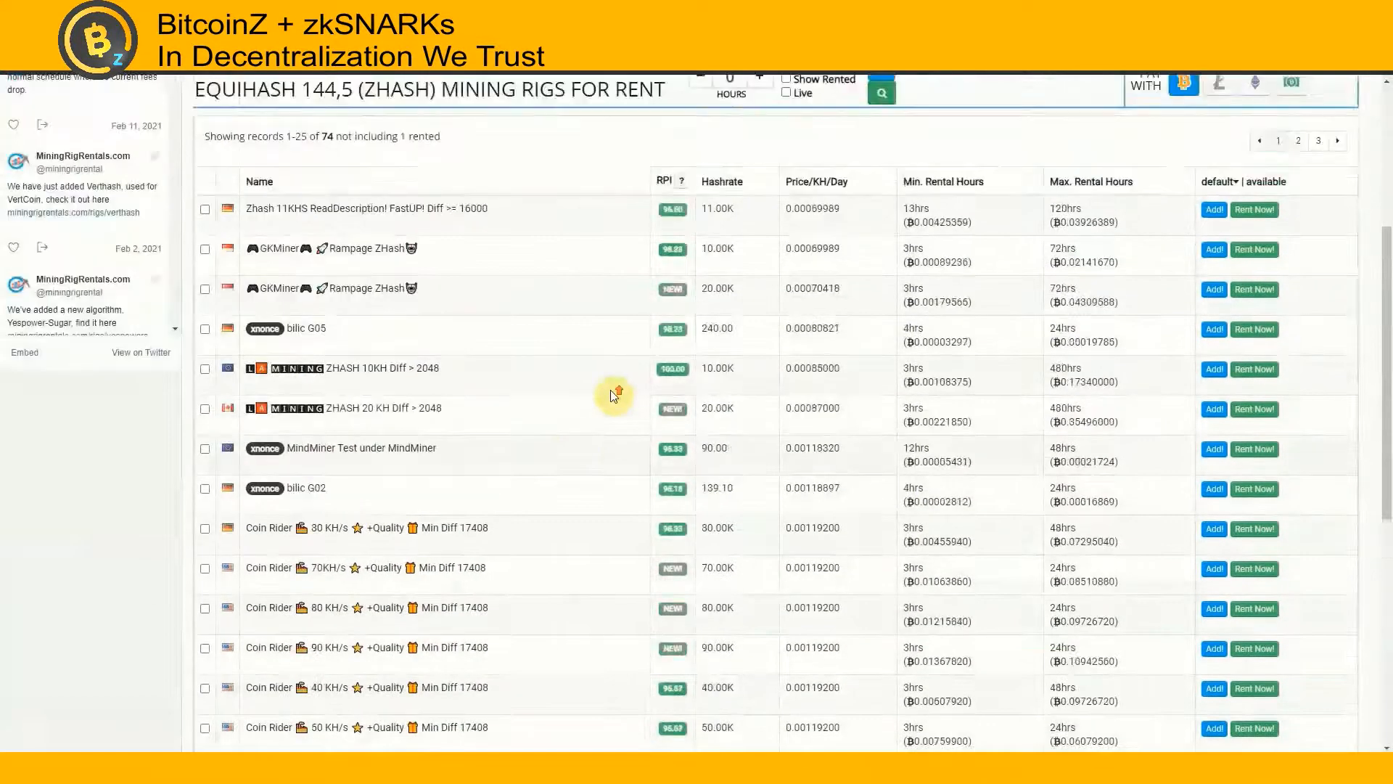
scroll(611, 395, down, 1)
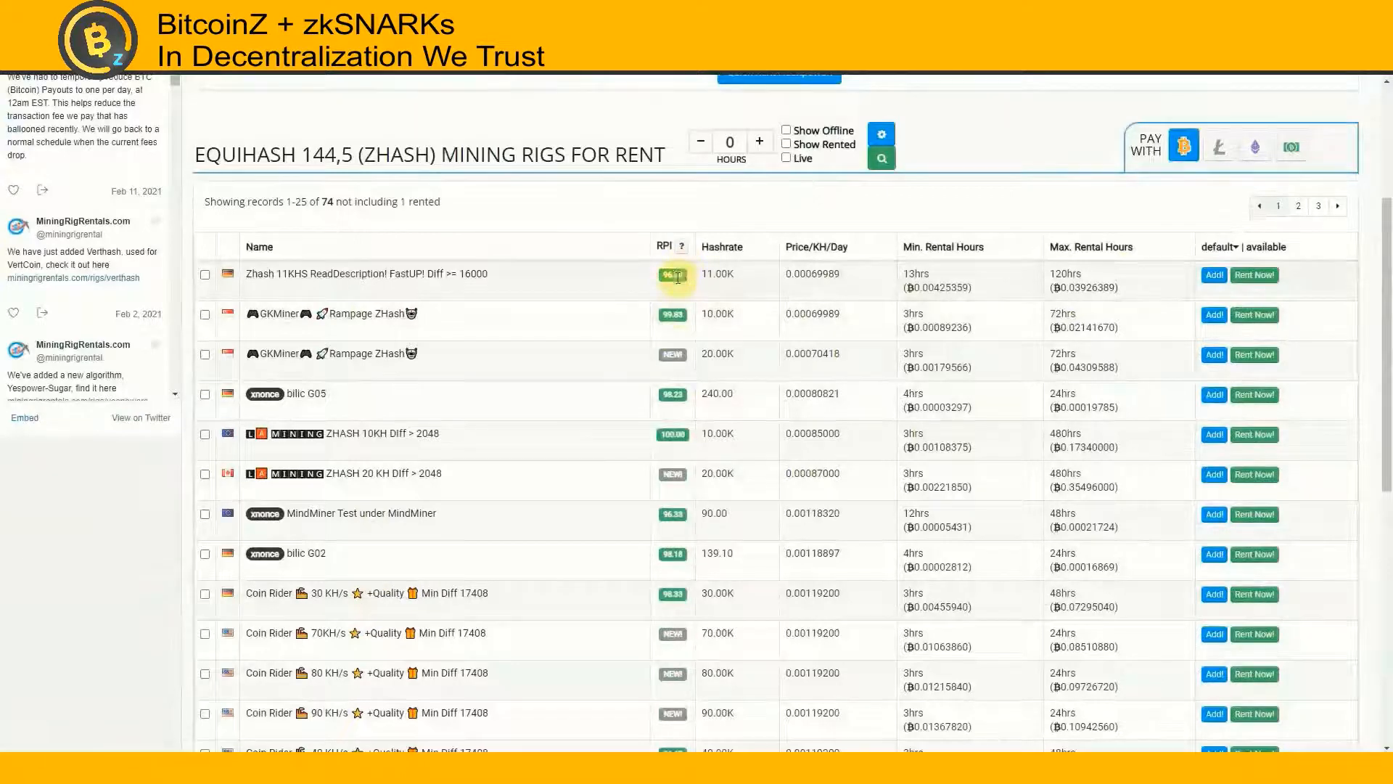
mouse_move(681, 250)
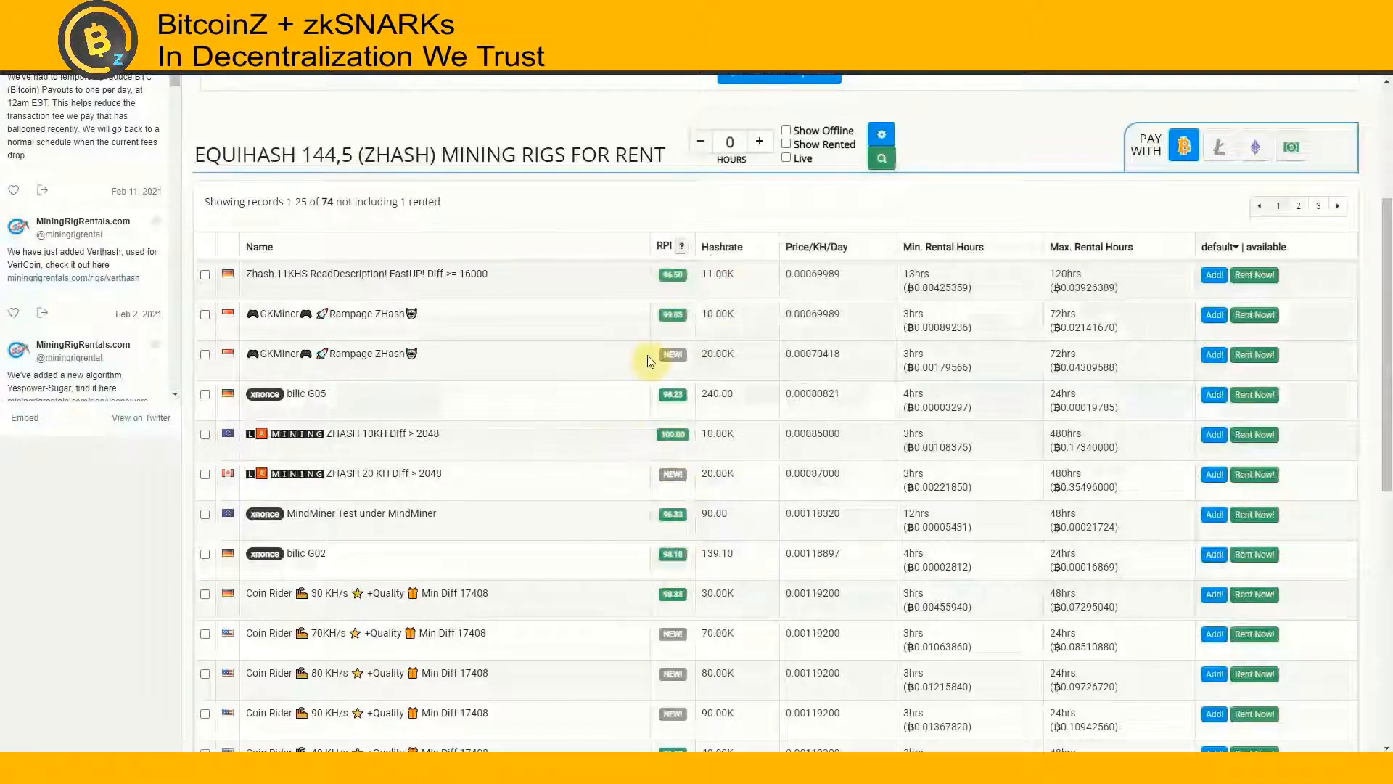
scroll(663, 399, down, 3)
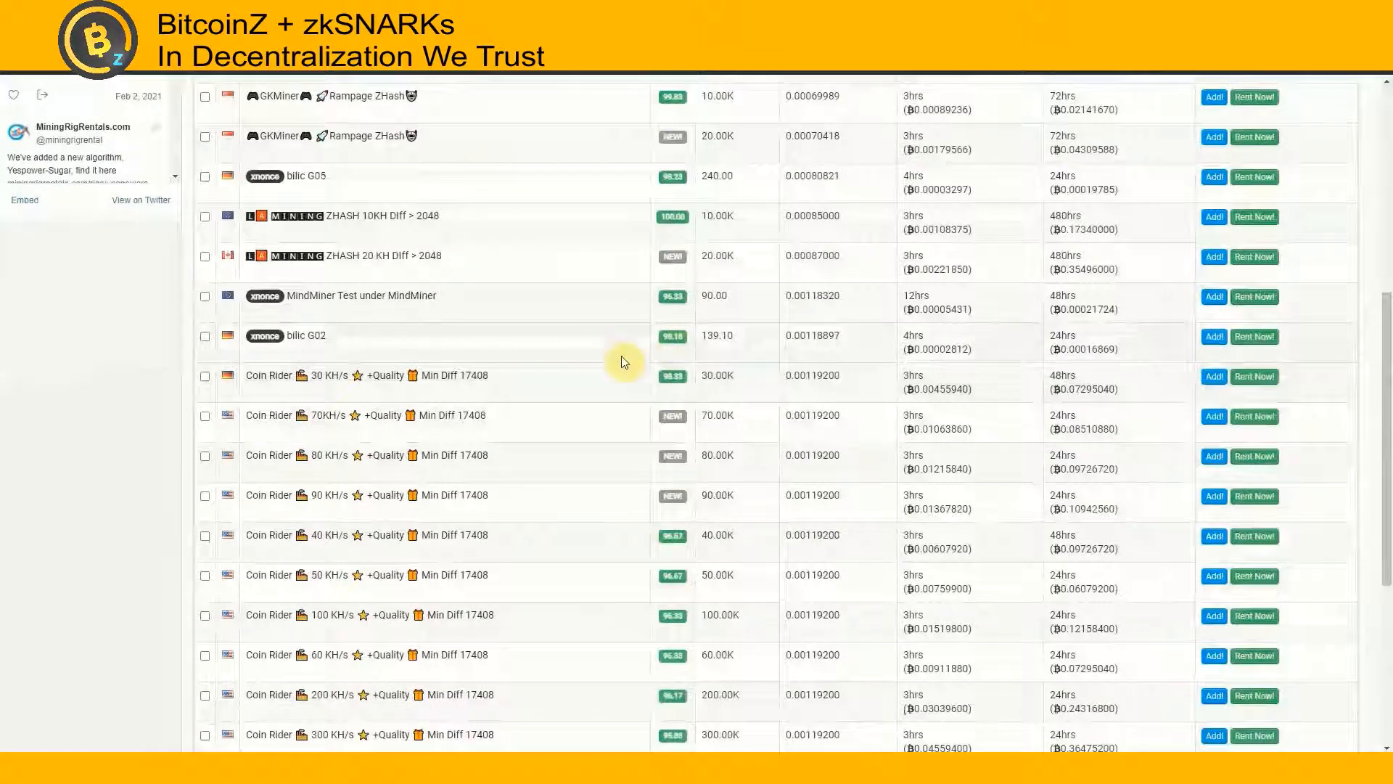
scroll(621, 361, up, 5)
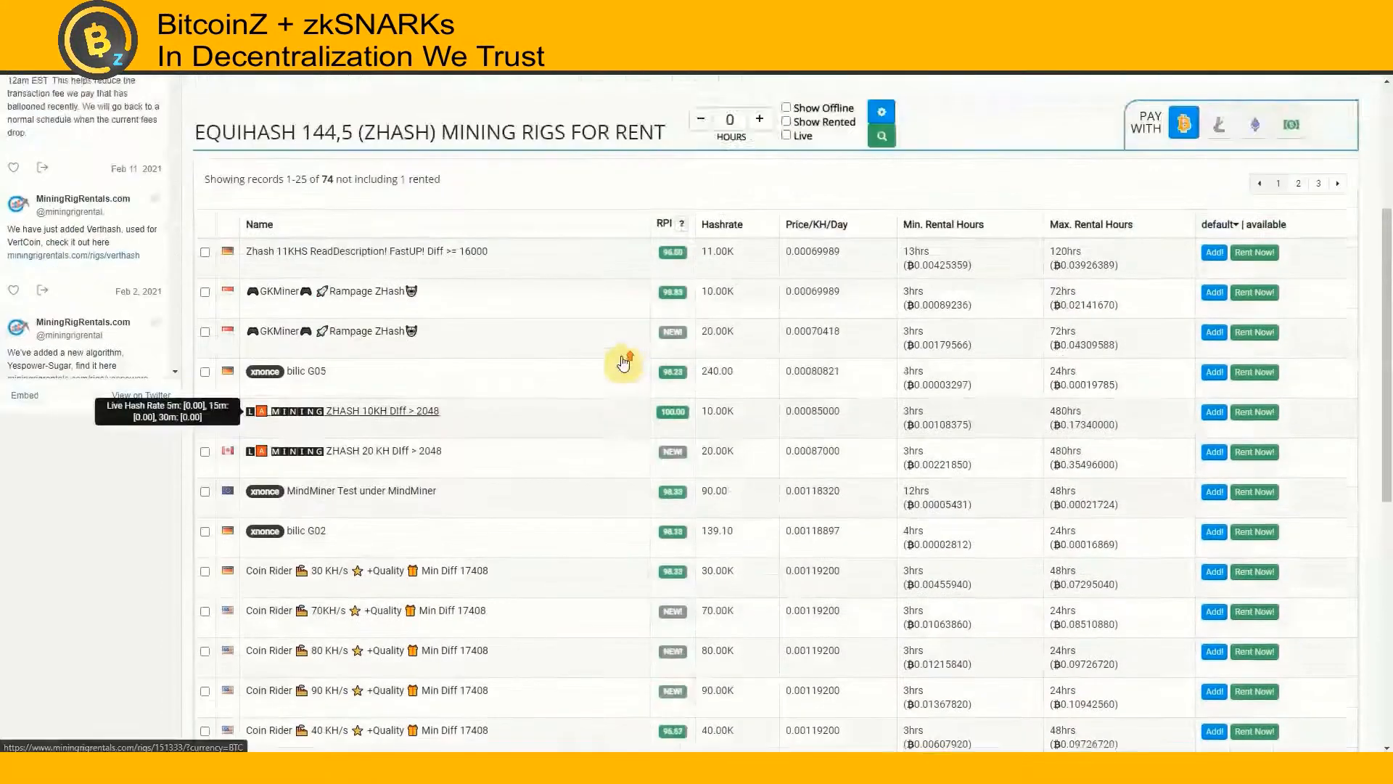
scroll(624, 360, down, 2)
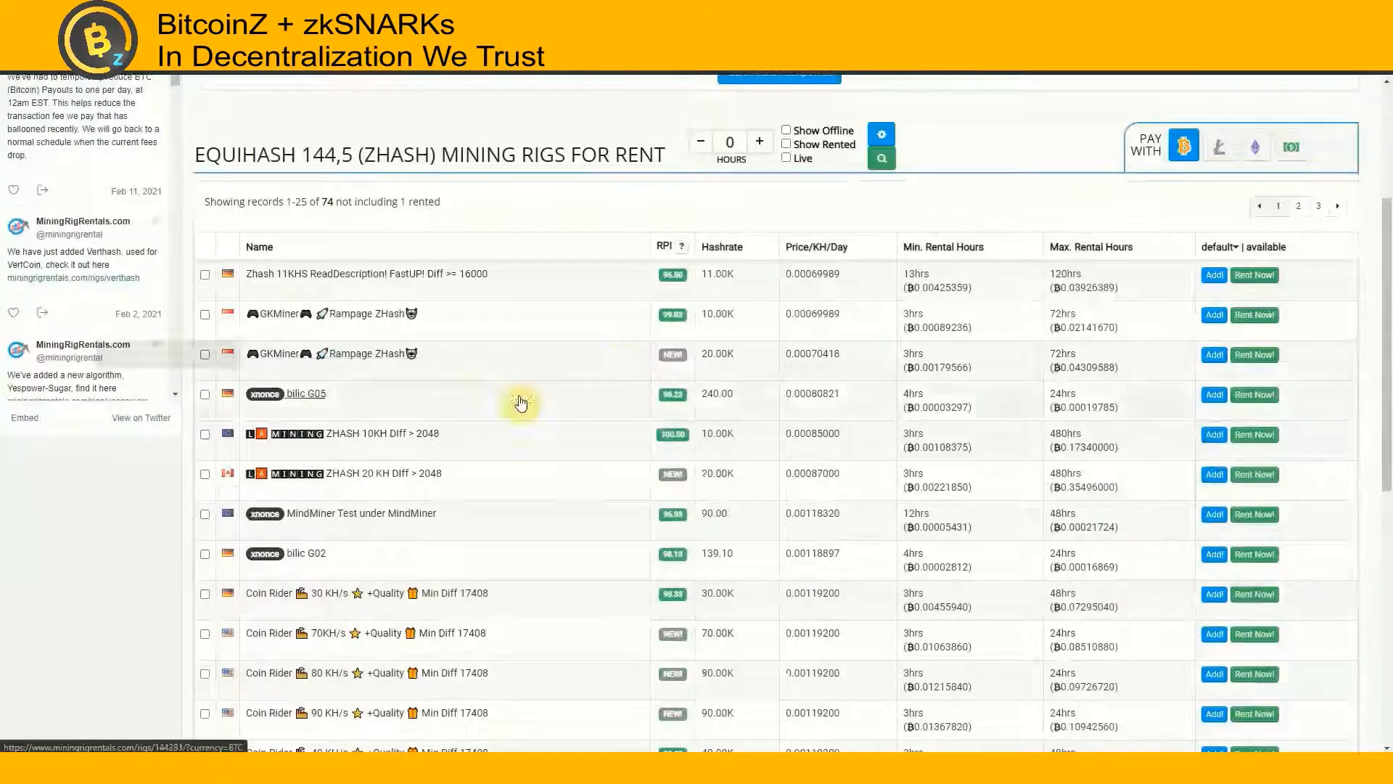
Open the ZHASH 10KH Diff > 2048 rig's rental page.
click(395, 433)
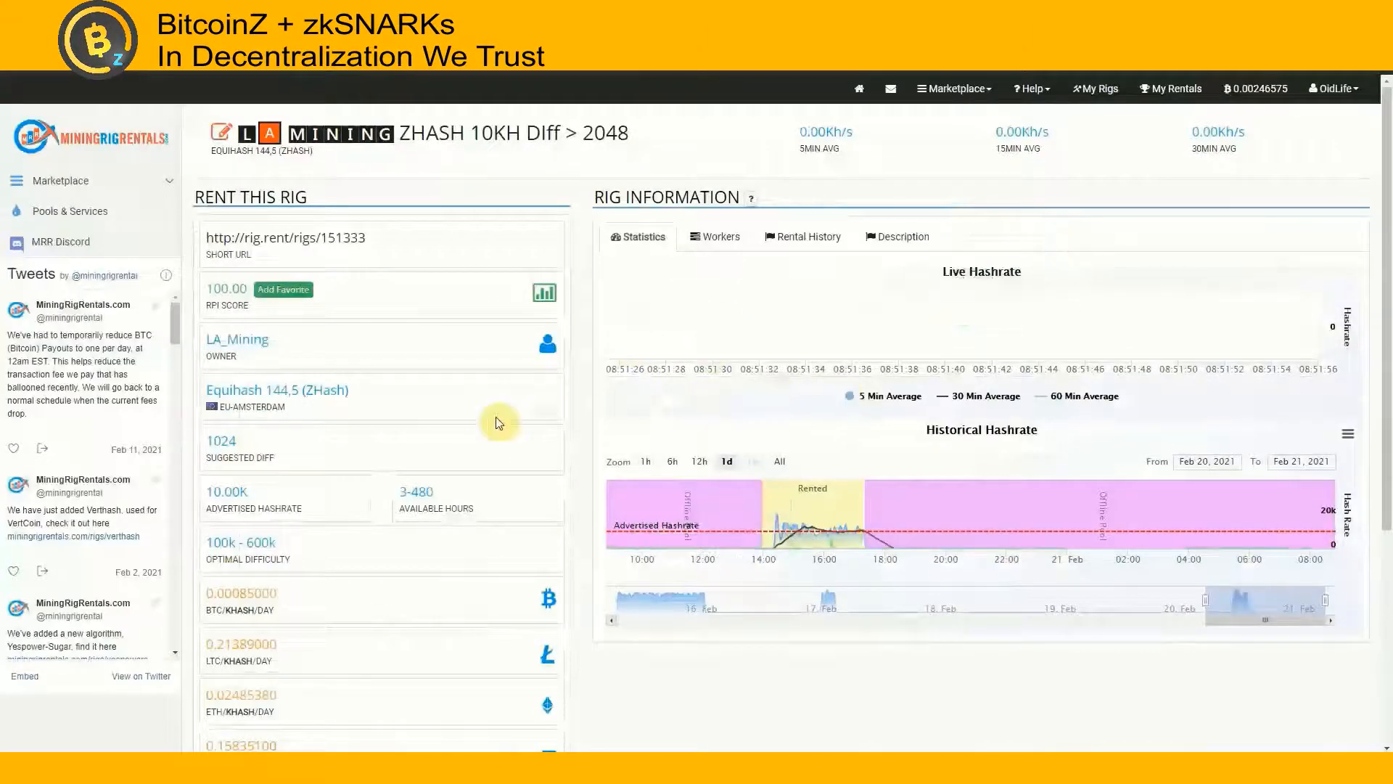
scroll(499, 423, down, 5)
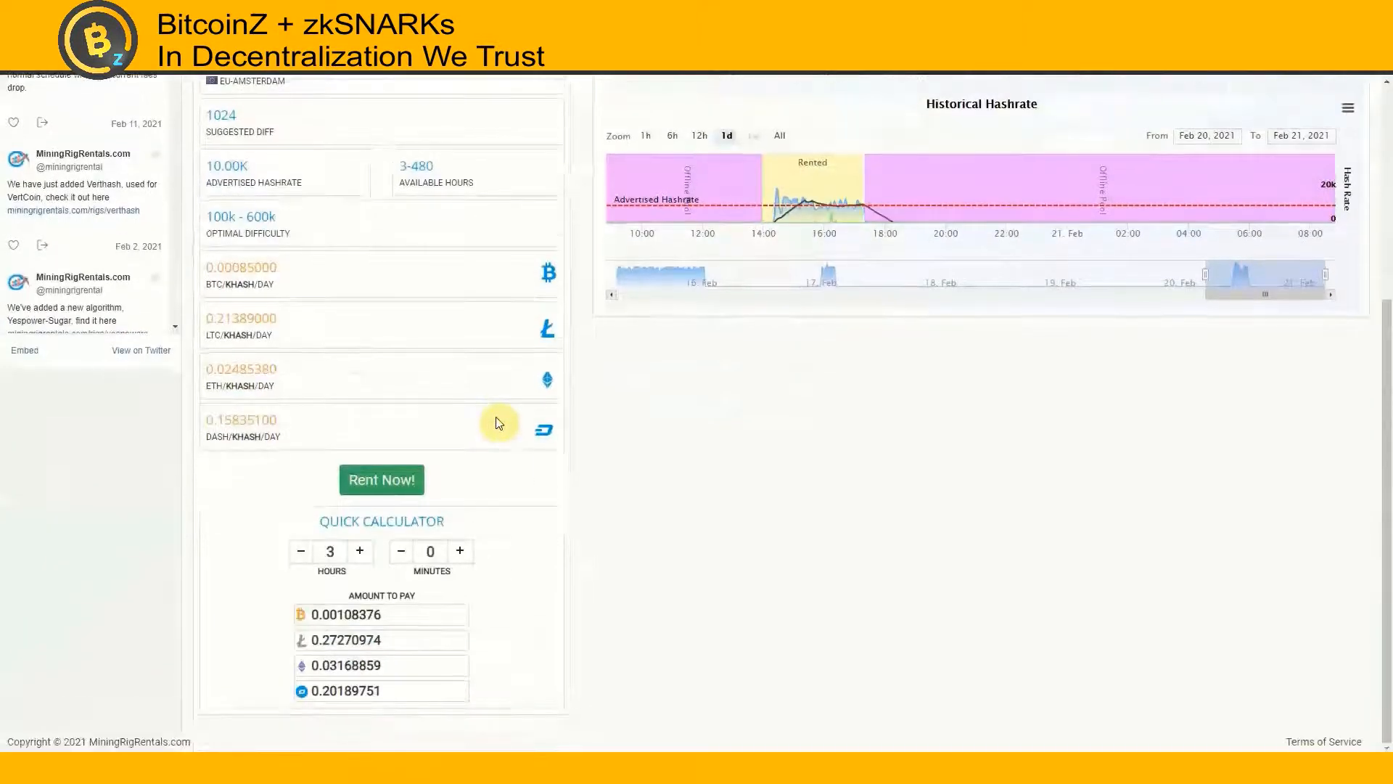
scroll(498, 423, up, 5)
Review the rig's description, rental history, workers and hashrate statistics, down to the Quick Calculator.
click(898, 236)
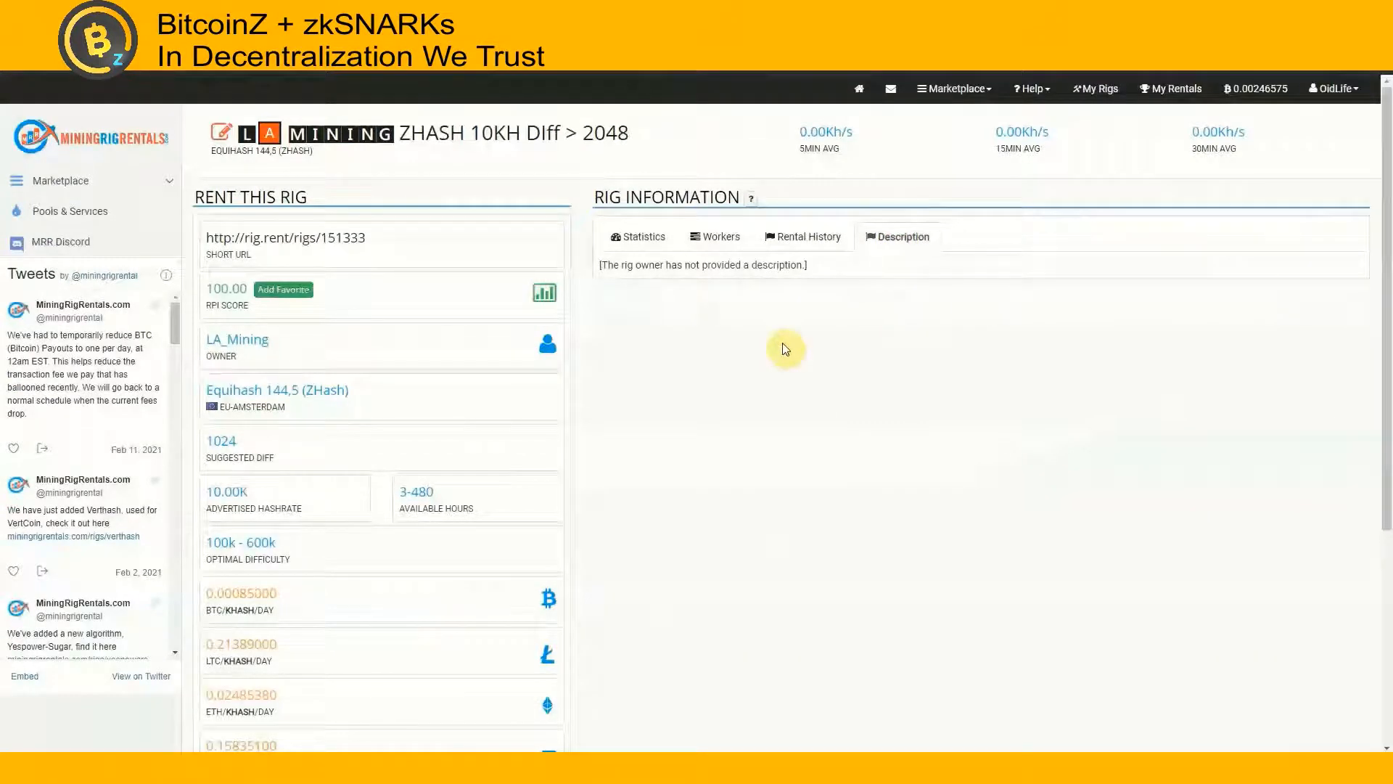
click(805, 236)
scroll(834, 479, down, 3)
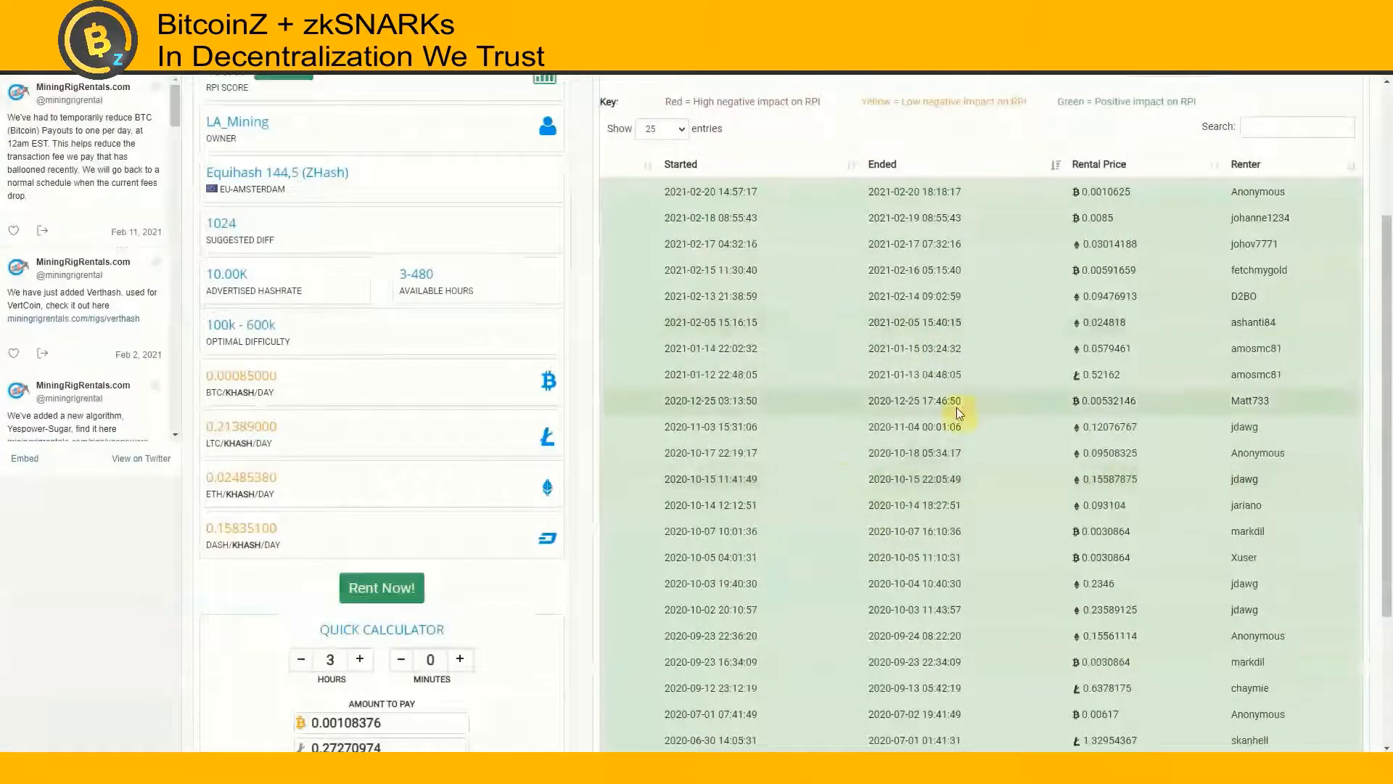
scroll(957, 407, down, 1)
scroll(956, 407, up, 4)
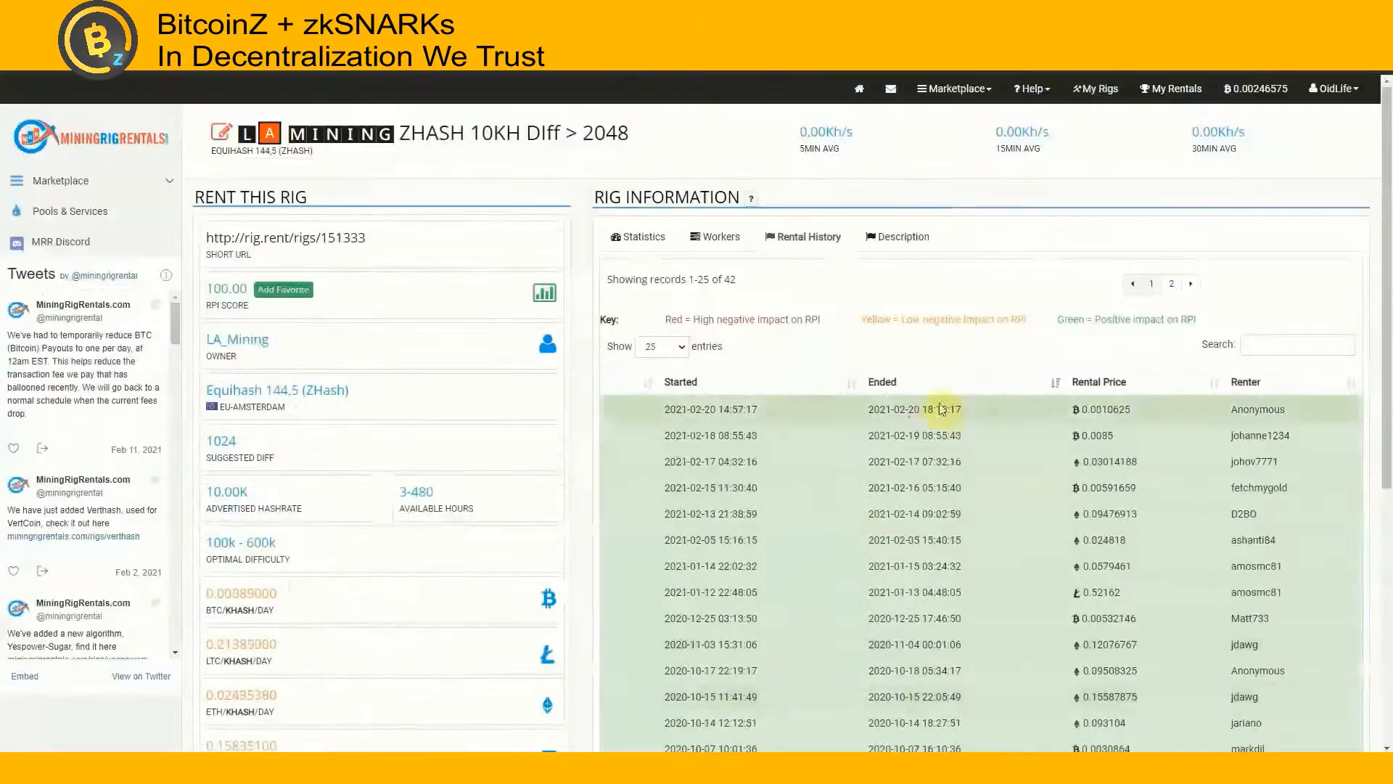
click(707, 243)
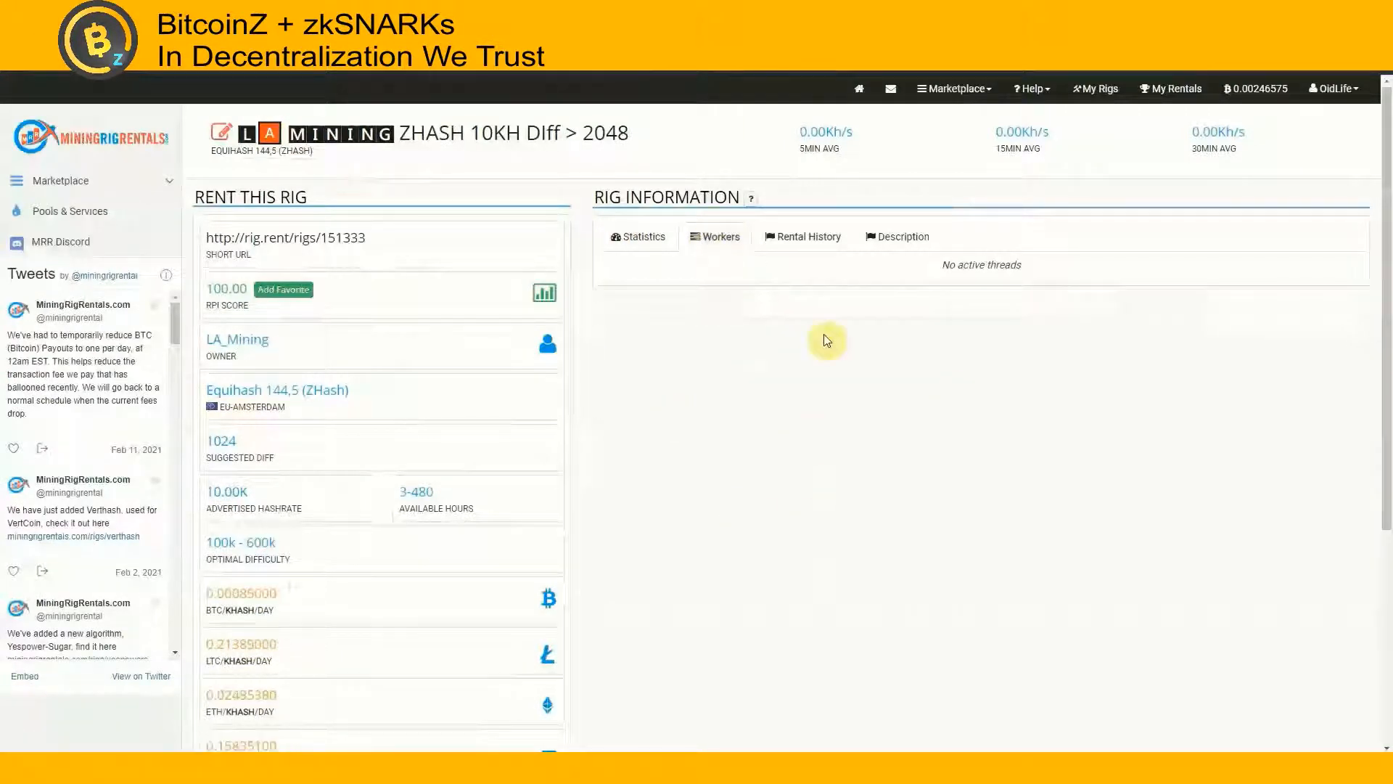
click(644, 238)
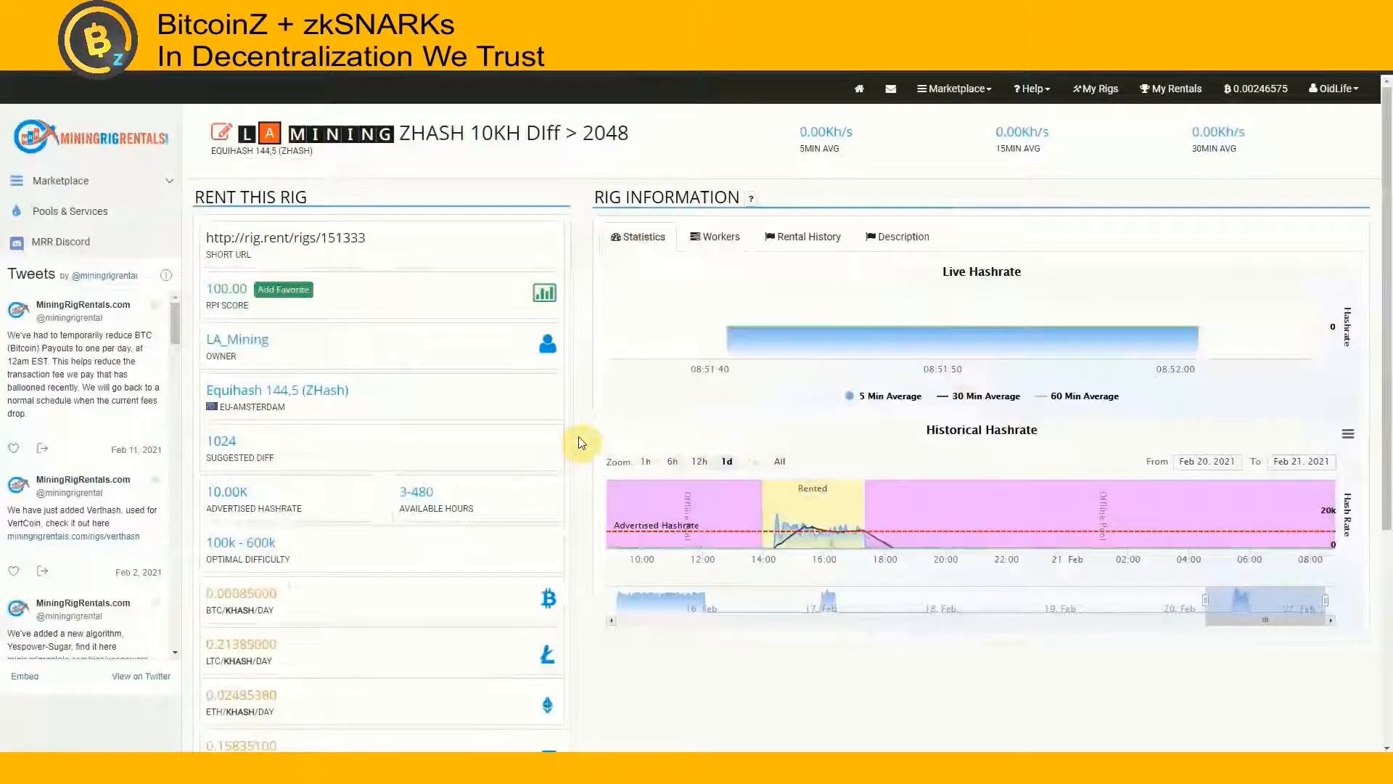
scroll(589, 385, down, 5)
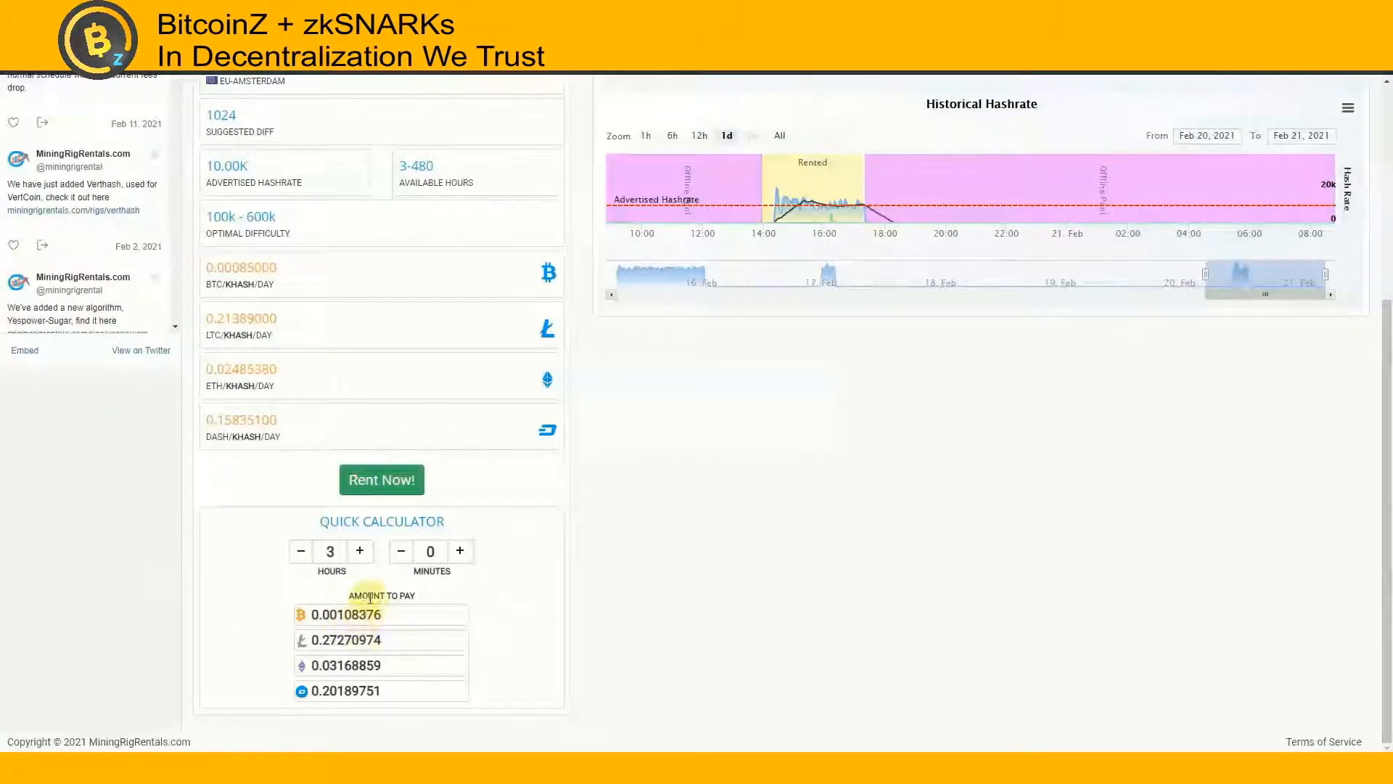
Set the Quick Calculator to an 8-hour rental, priced at 0.00289003 BTC.
click(360, 552)
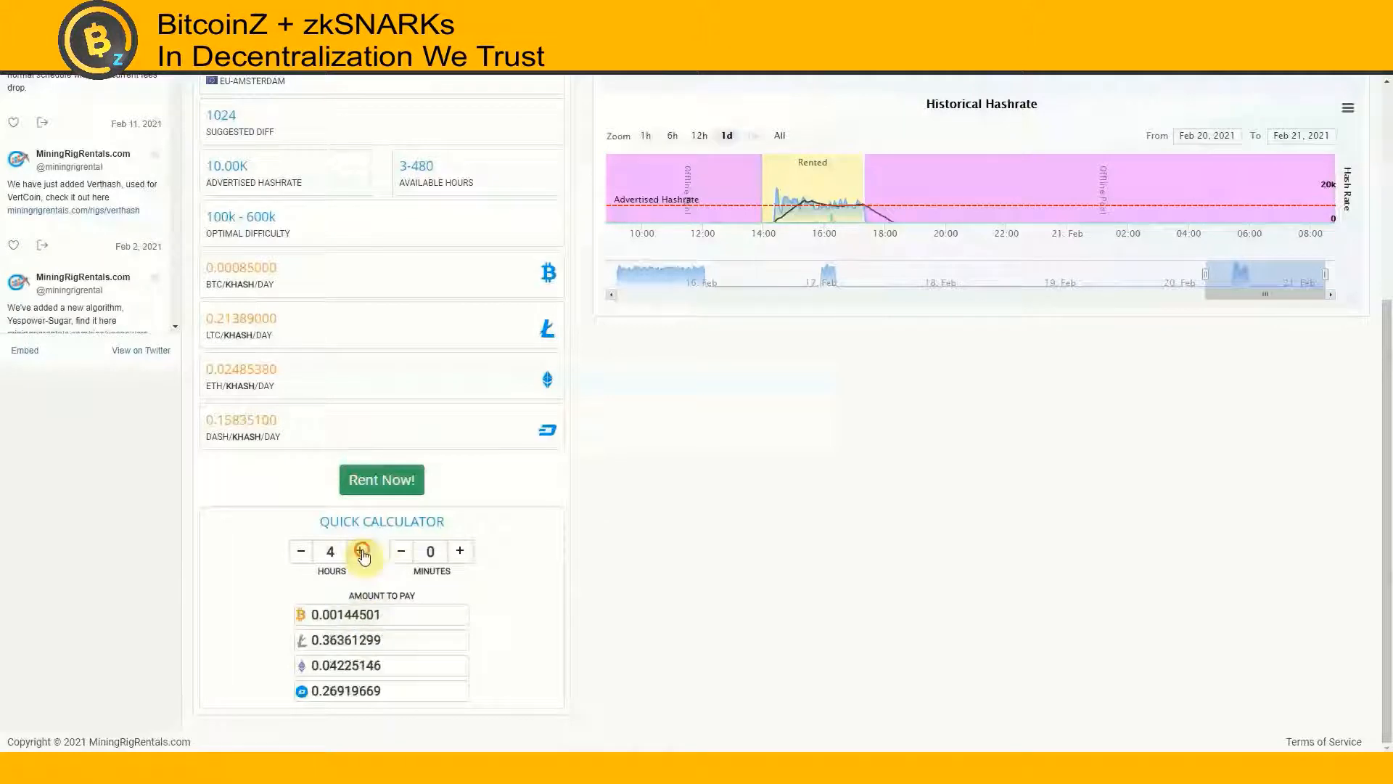
click(361, 552)
click(361, 552)
click(361, 552)
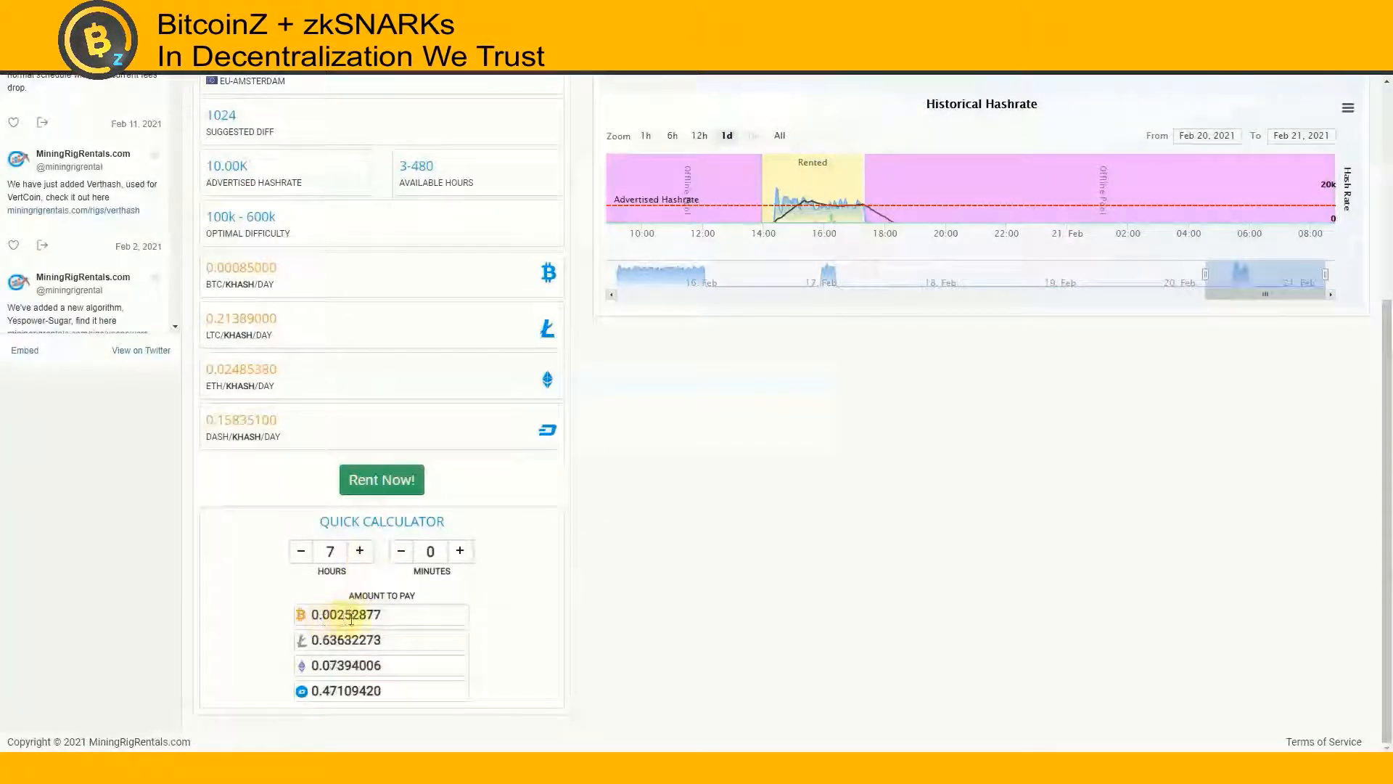
click(361, 552)
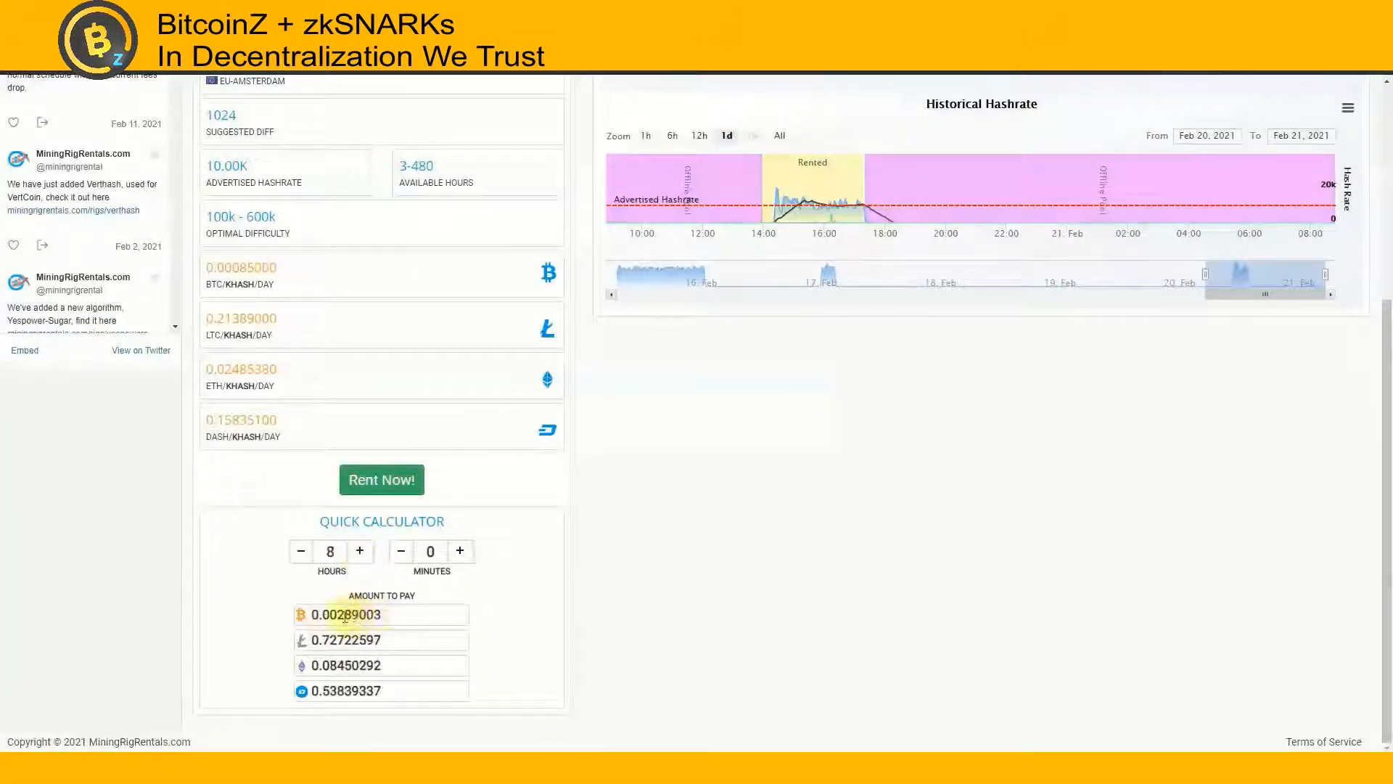
click(361, 551)
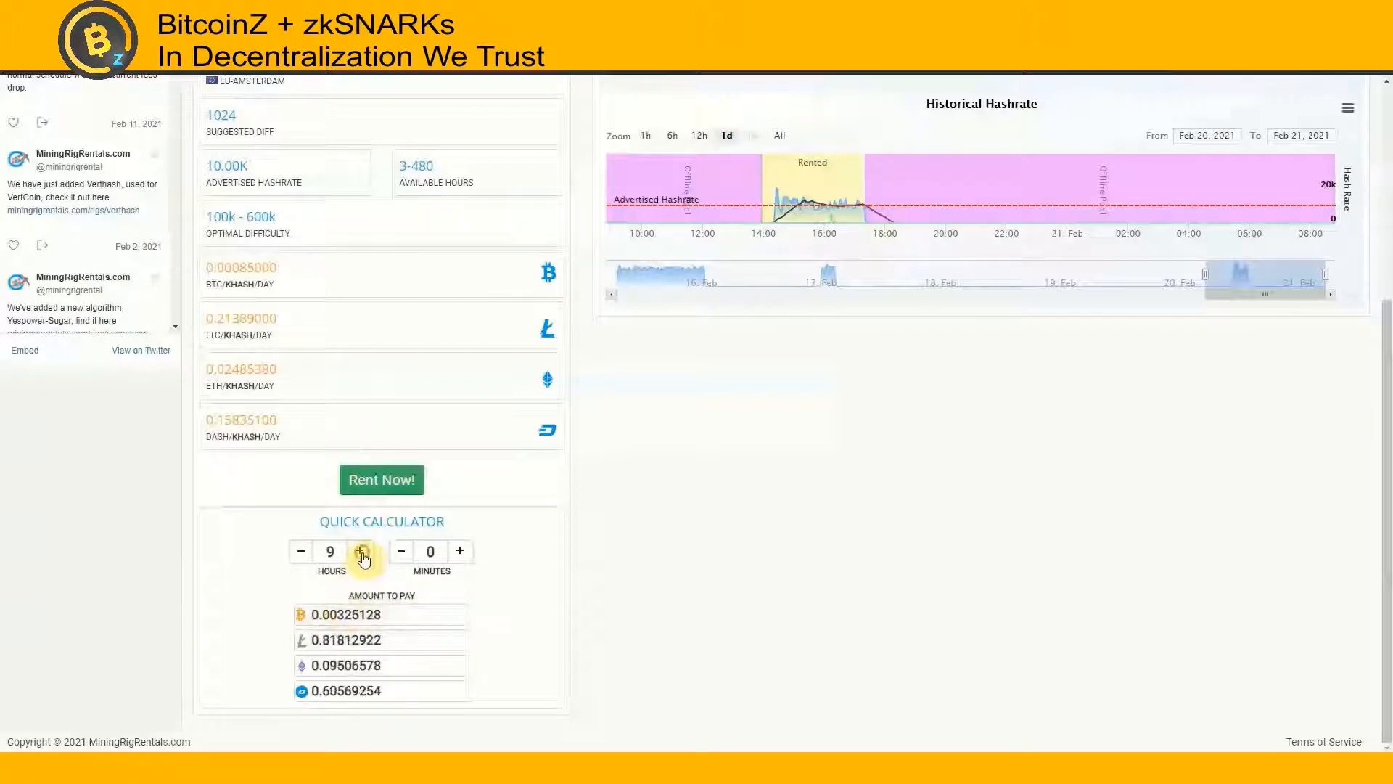
click(299, 557)
click(299, 558)
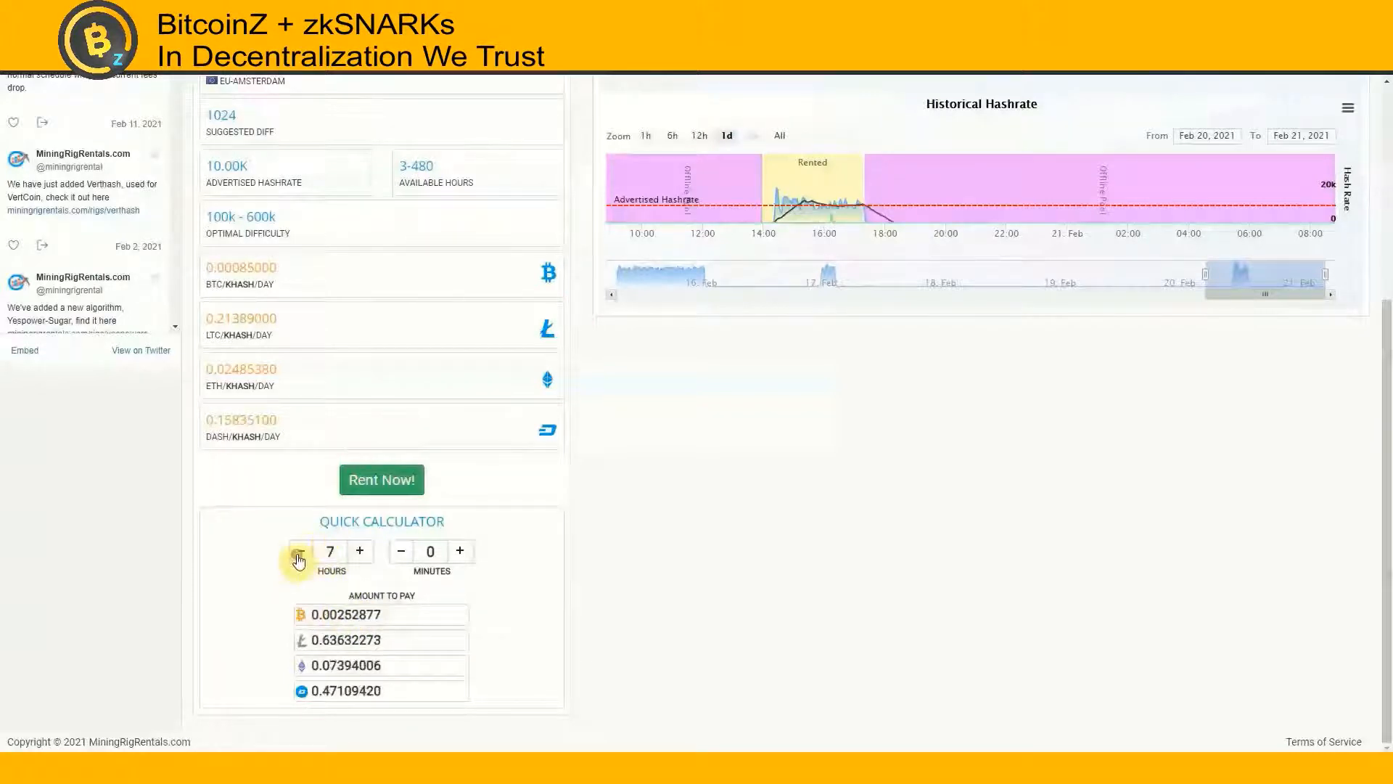
click(299, 558)
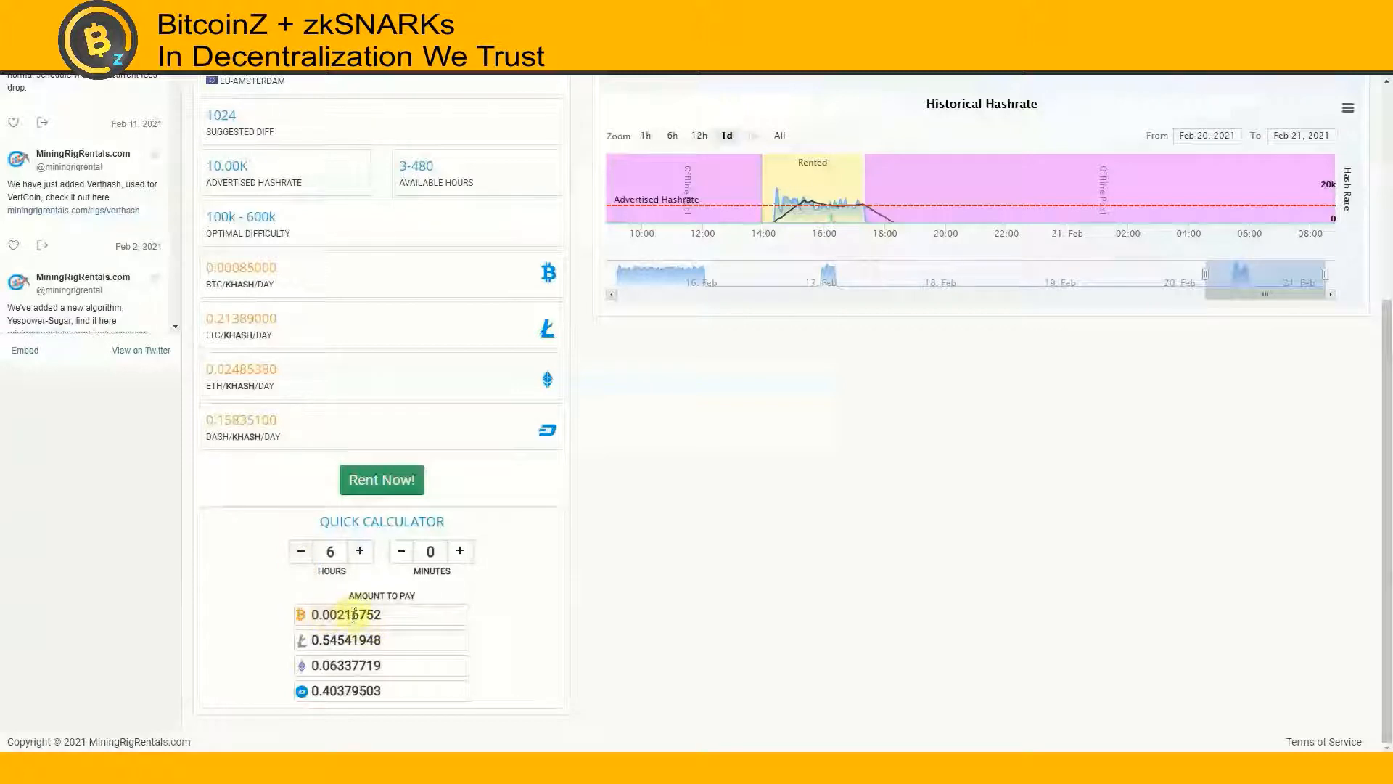
click(360, 552)
click(360, 551)
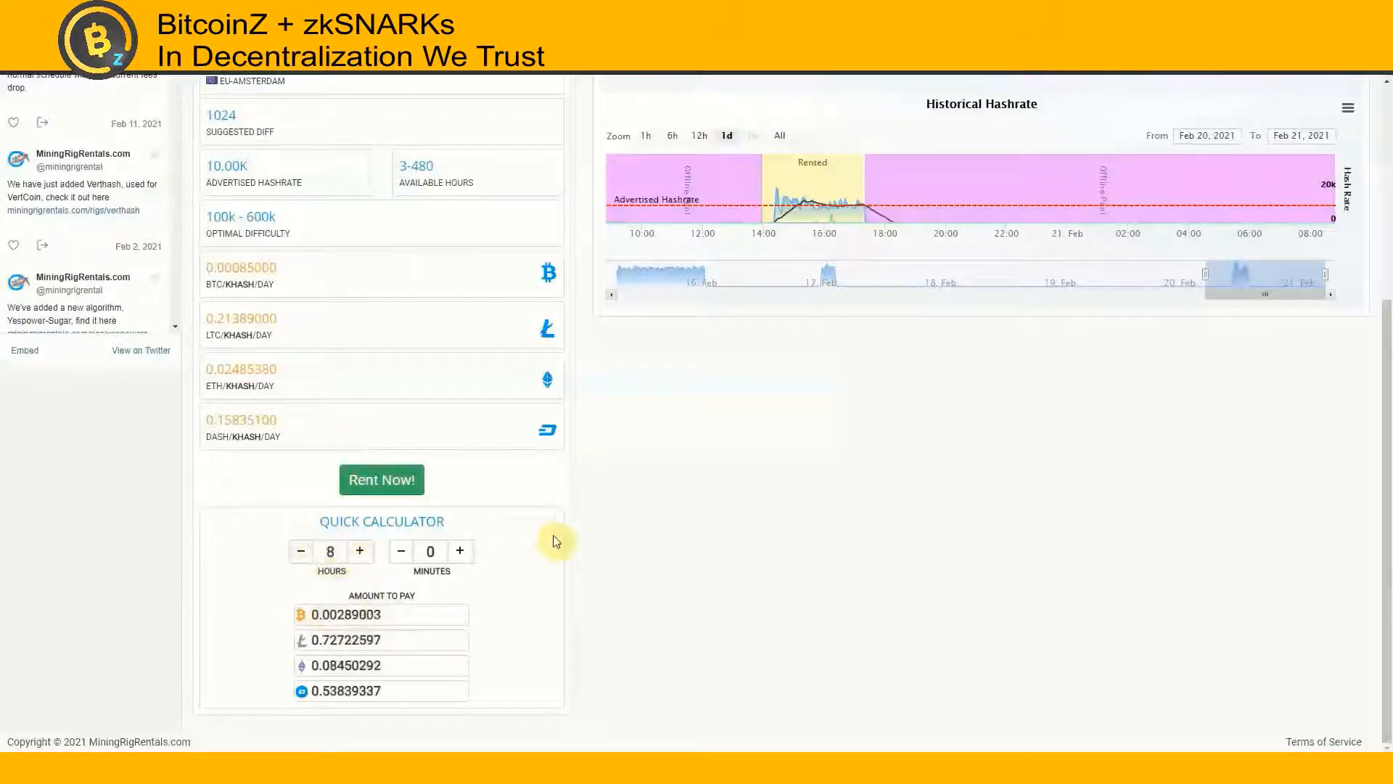
scroll(555, 541, up, 5)
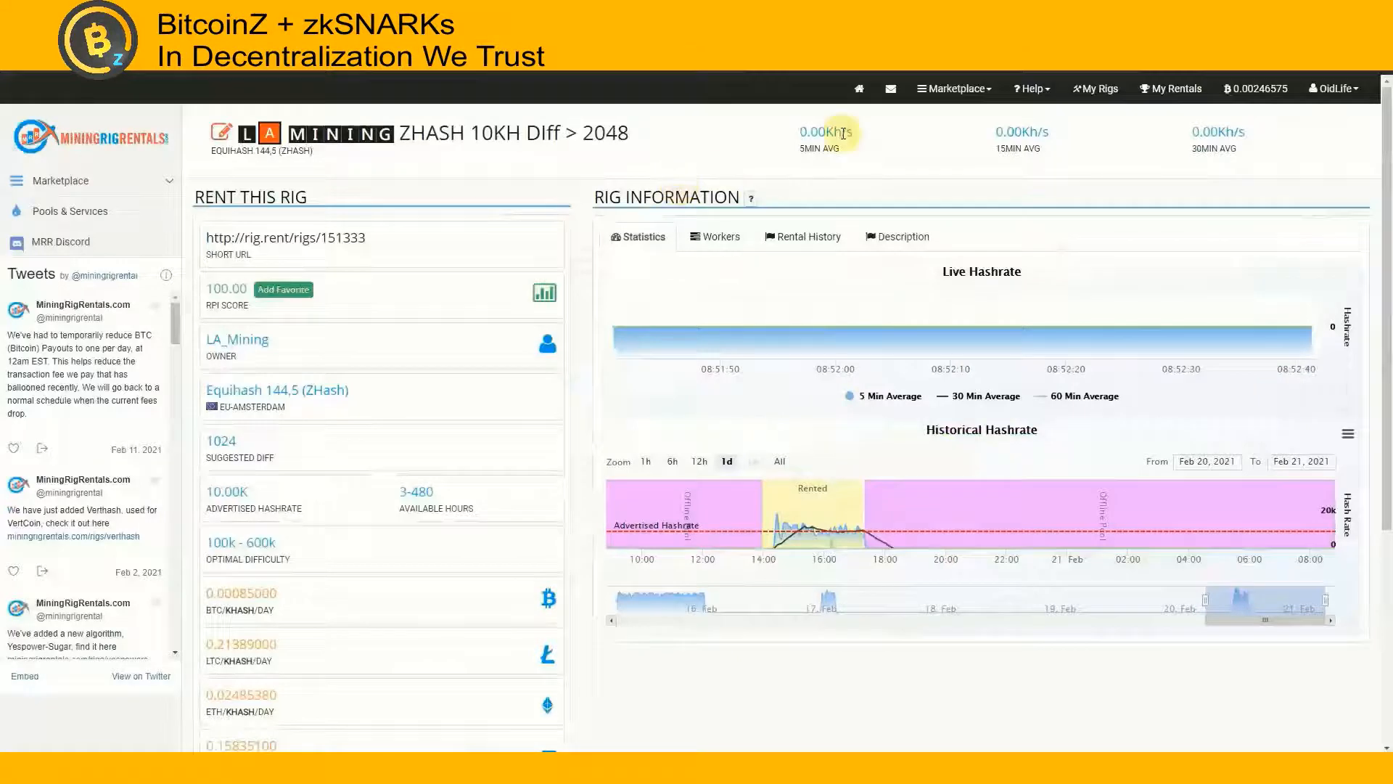
Return to the Equihash 144,5 (ZHash) rigs-for-rent listing of 74 rigs from the Marketplace menu.
click(969, 100)
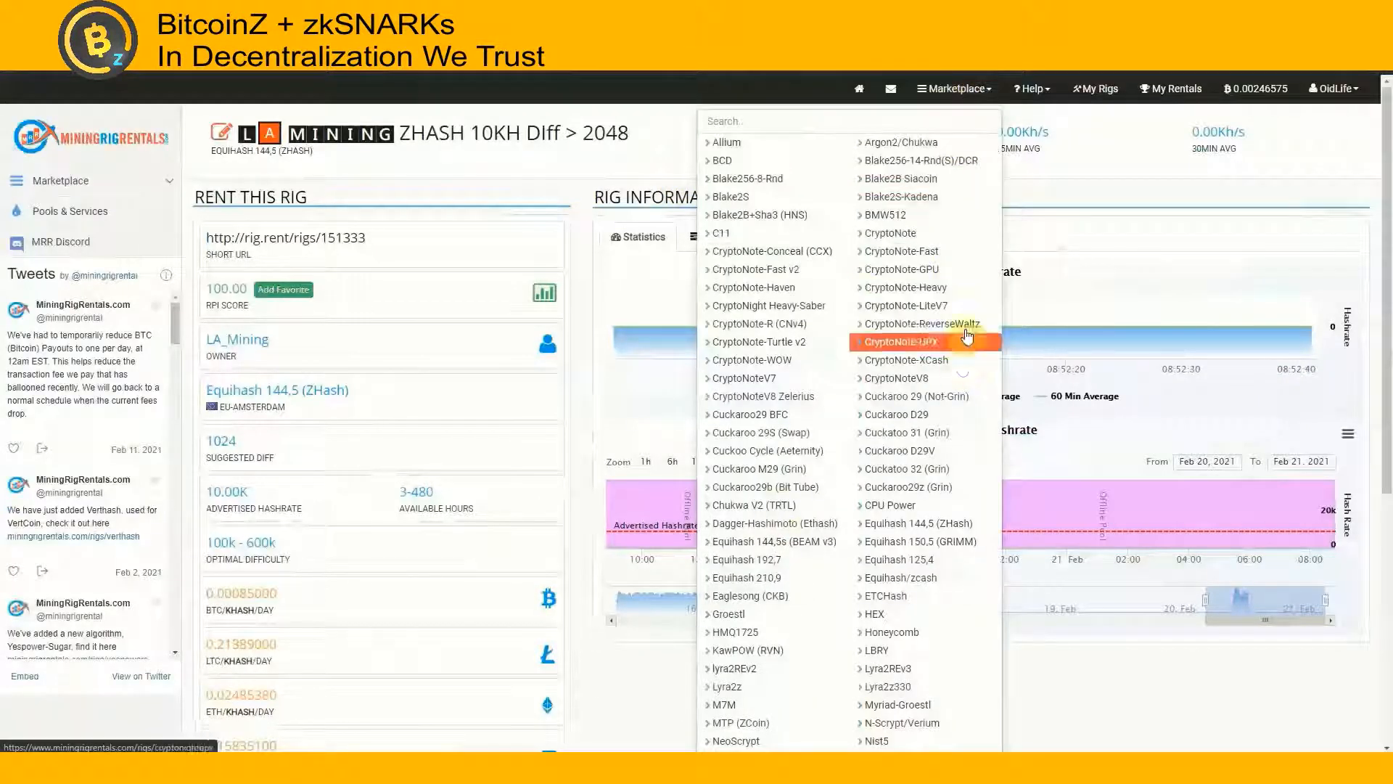
click(927, 524)
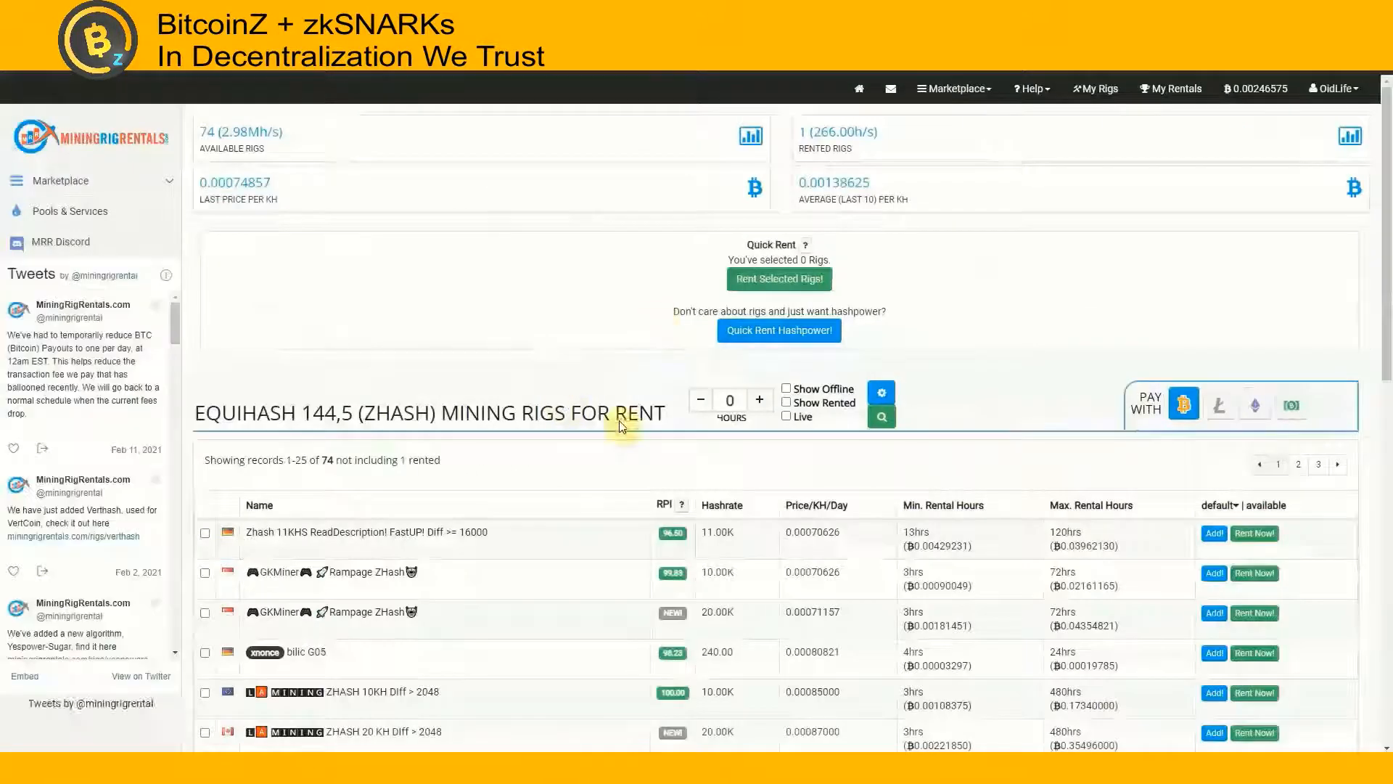
scroll(600, 584, down, 2)
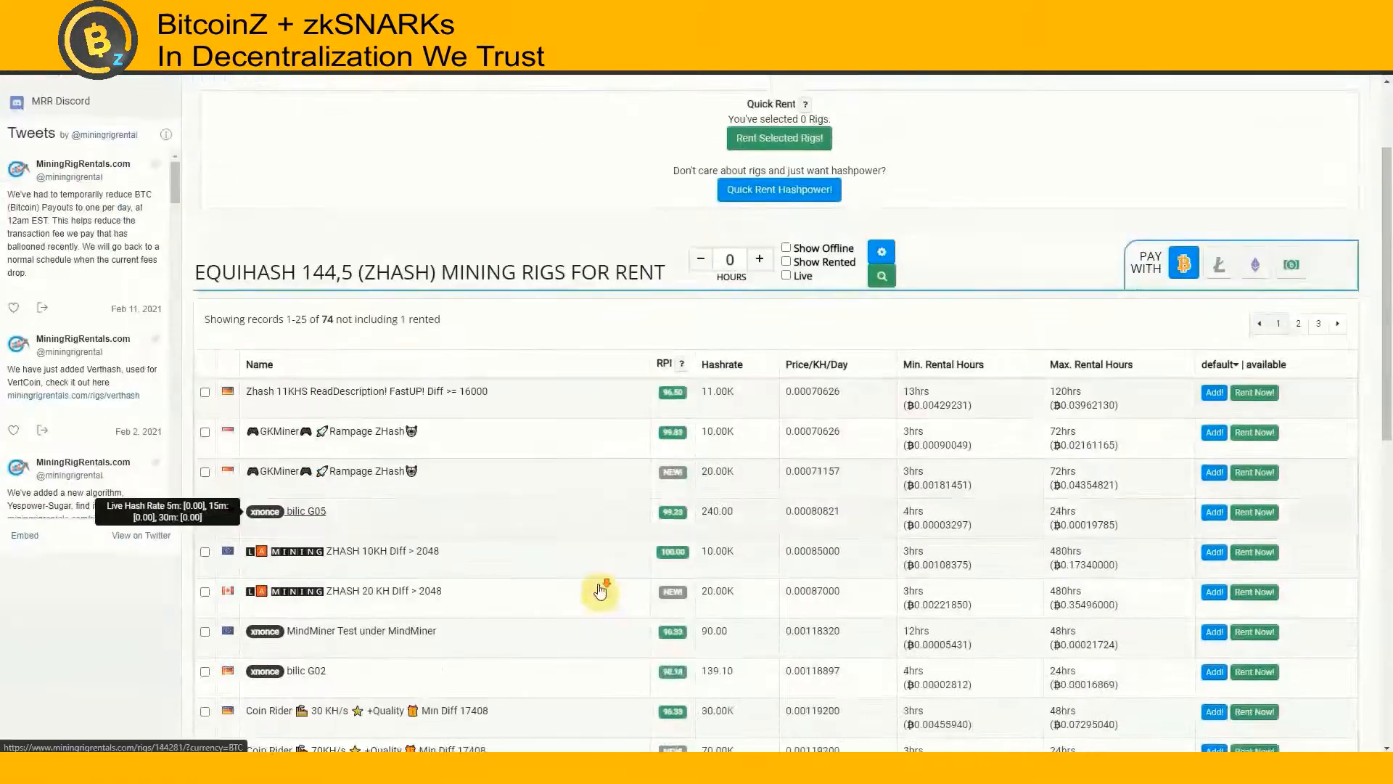
scroll(600, 591, down, 1)
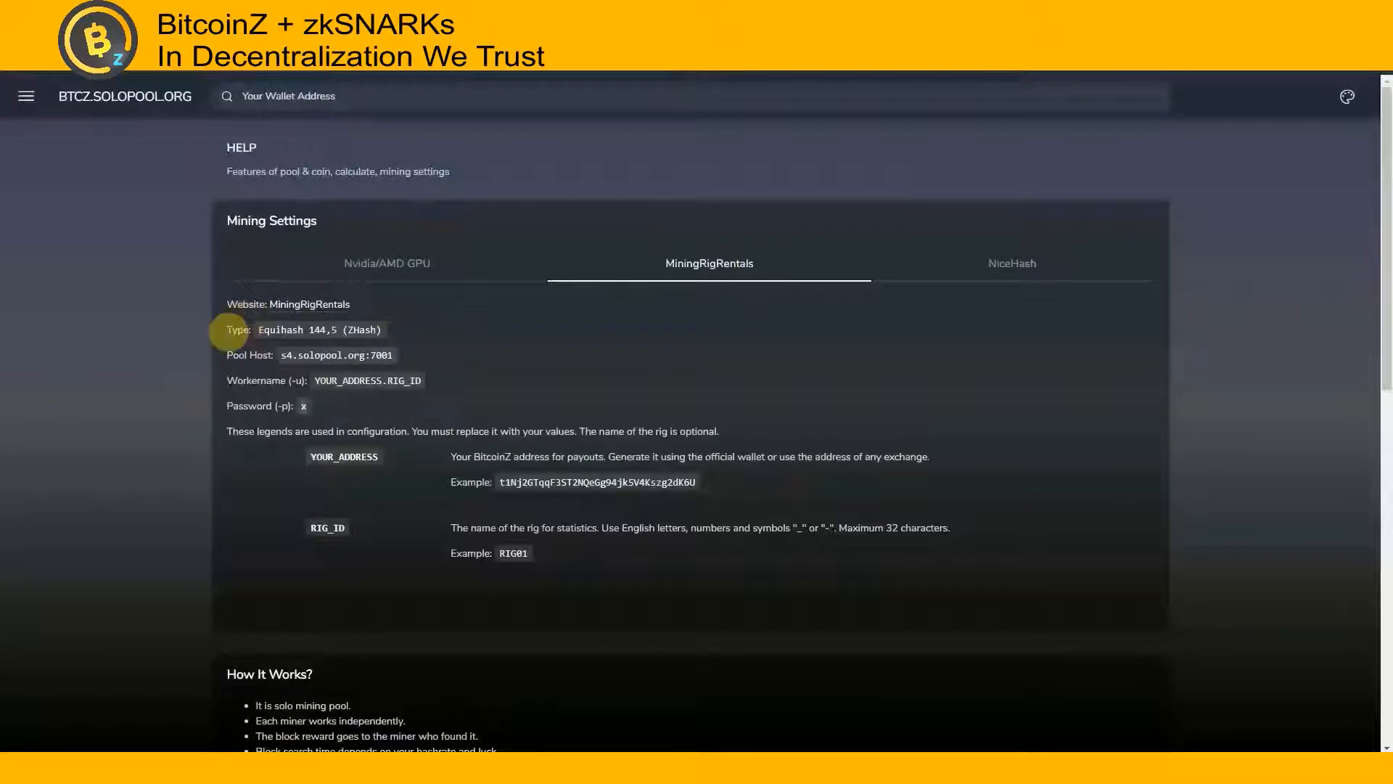
Calculate block search times in Calculate Earnings for a 20000 s/s hashrate.
scroll(231, 341, down, 10)
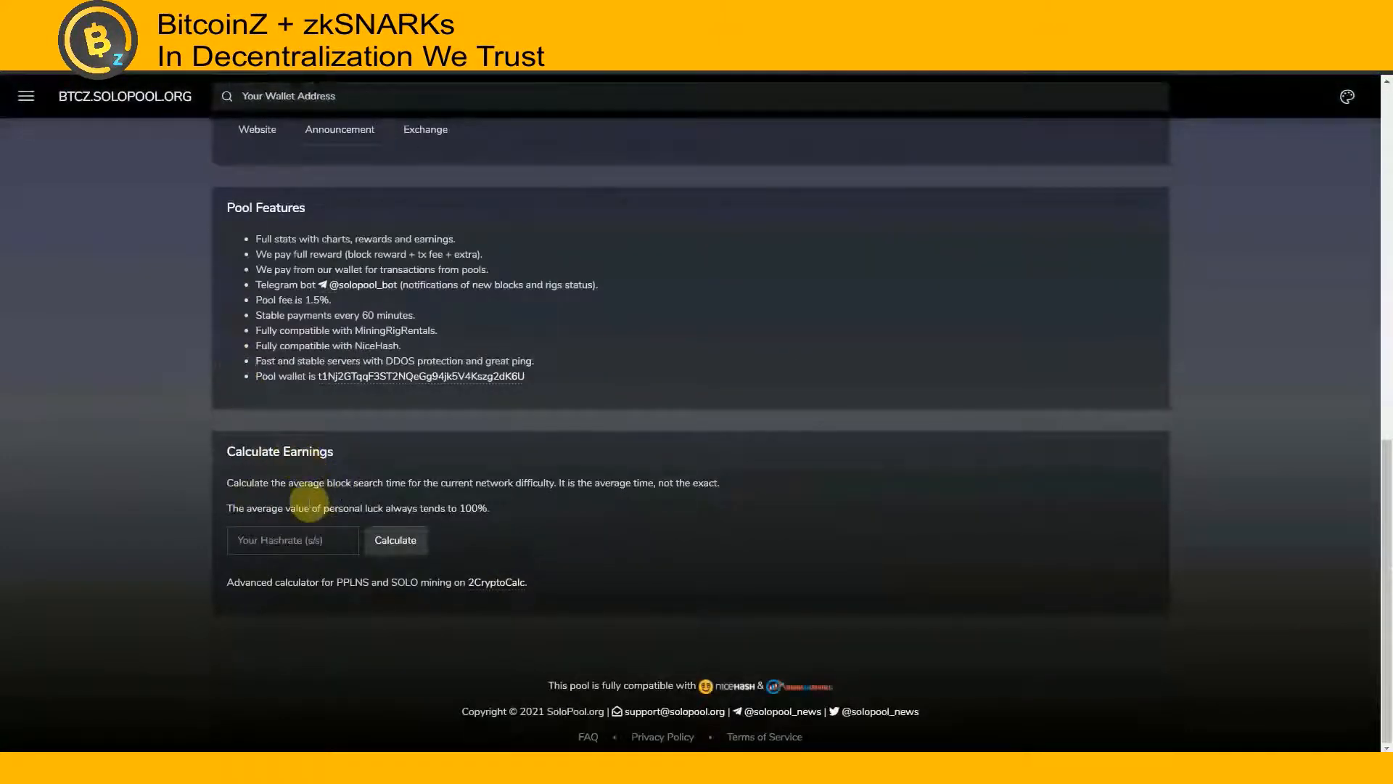
scroll(255, 496, up, 10)
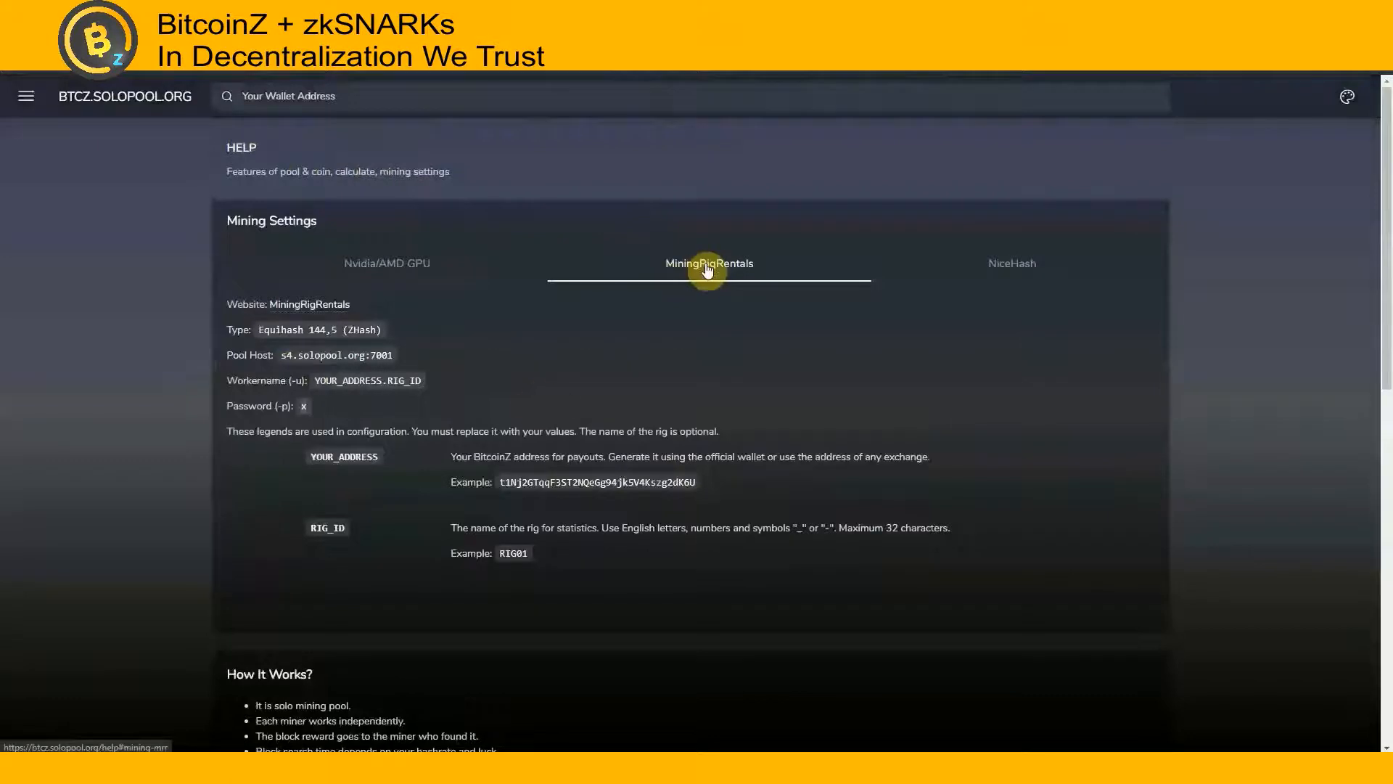
scroll(415, 481, down, 15)
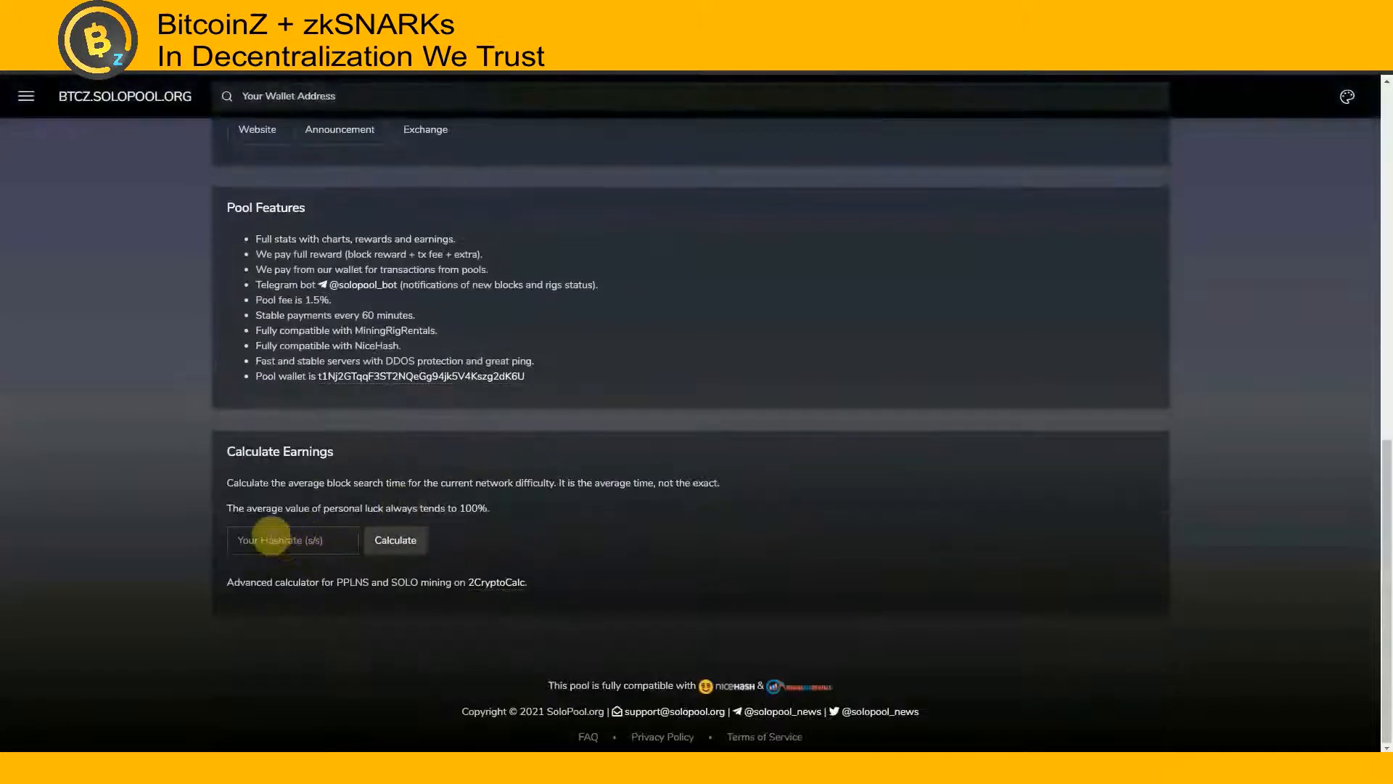
click(268, 538)
text(20000)
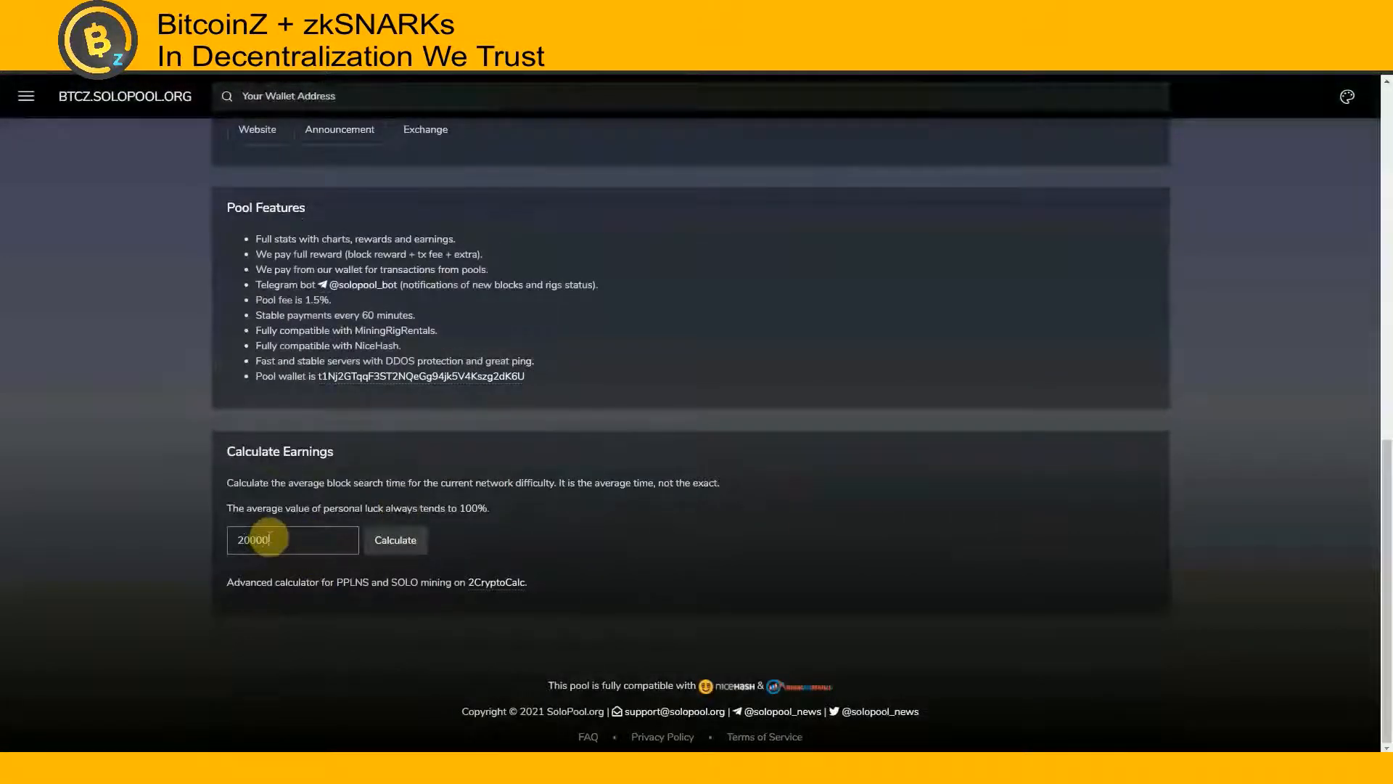
click(395, 541)
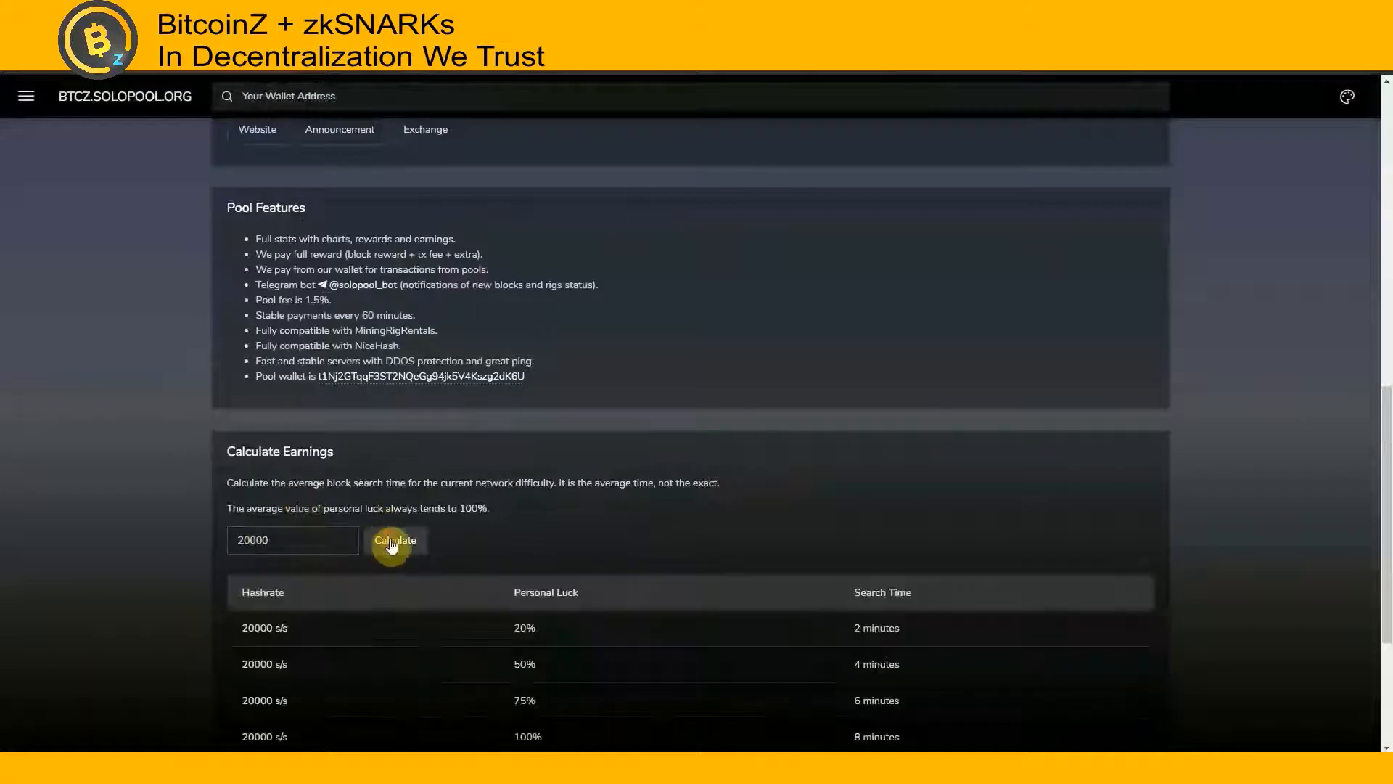
Review the estimate table, about 8 minutes at 100% luck, then return to the rig listing.
scroll(714, 512, down, 2)
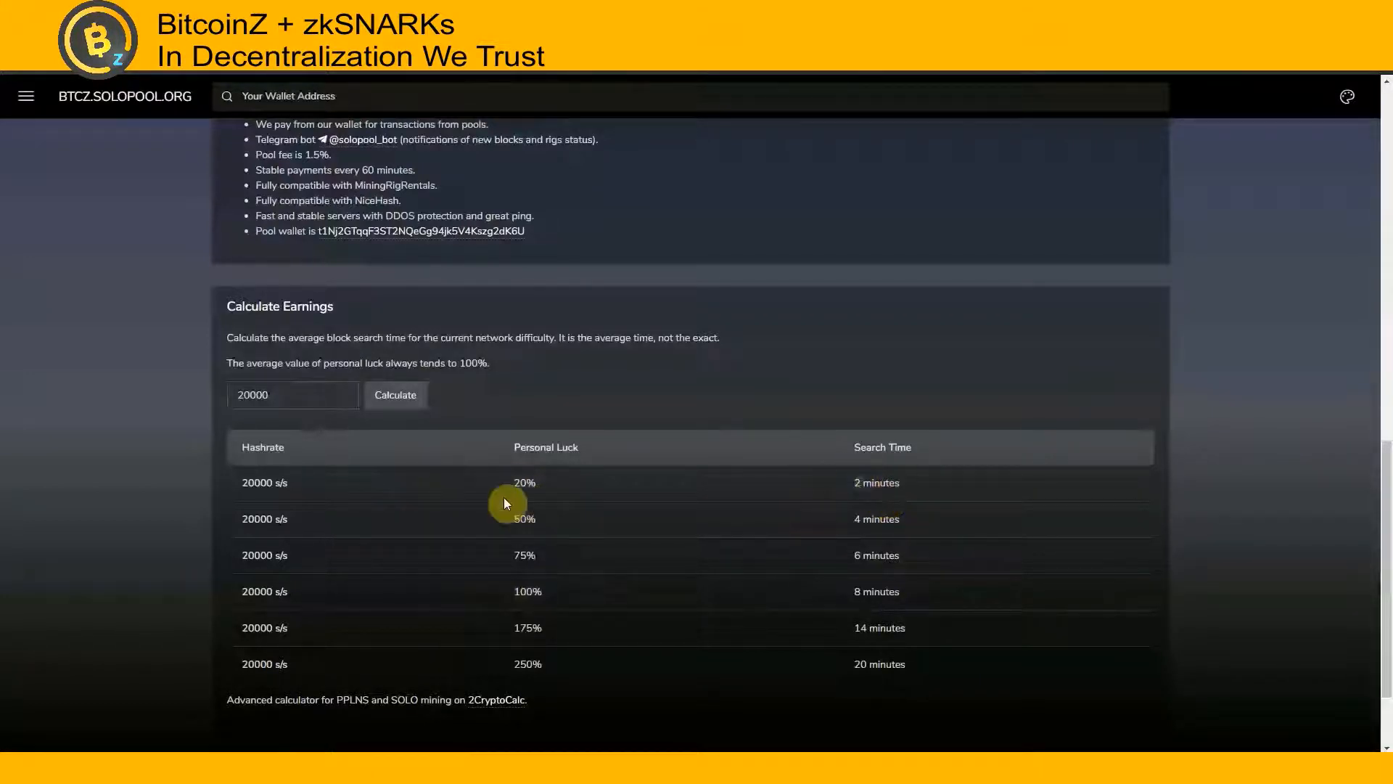
scroll(588, 646, down, 1)
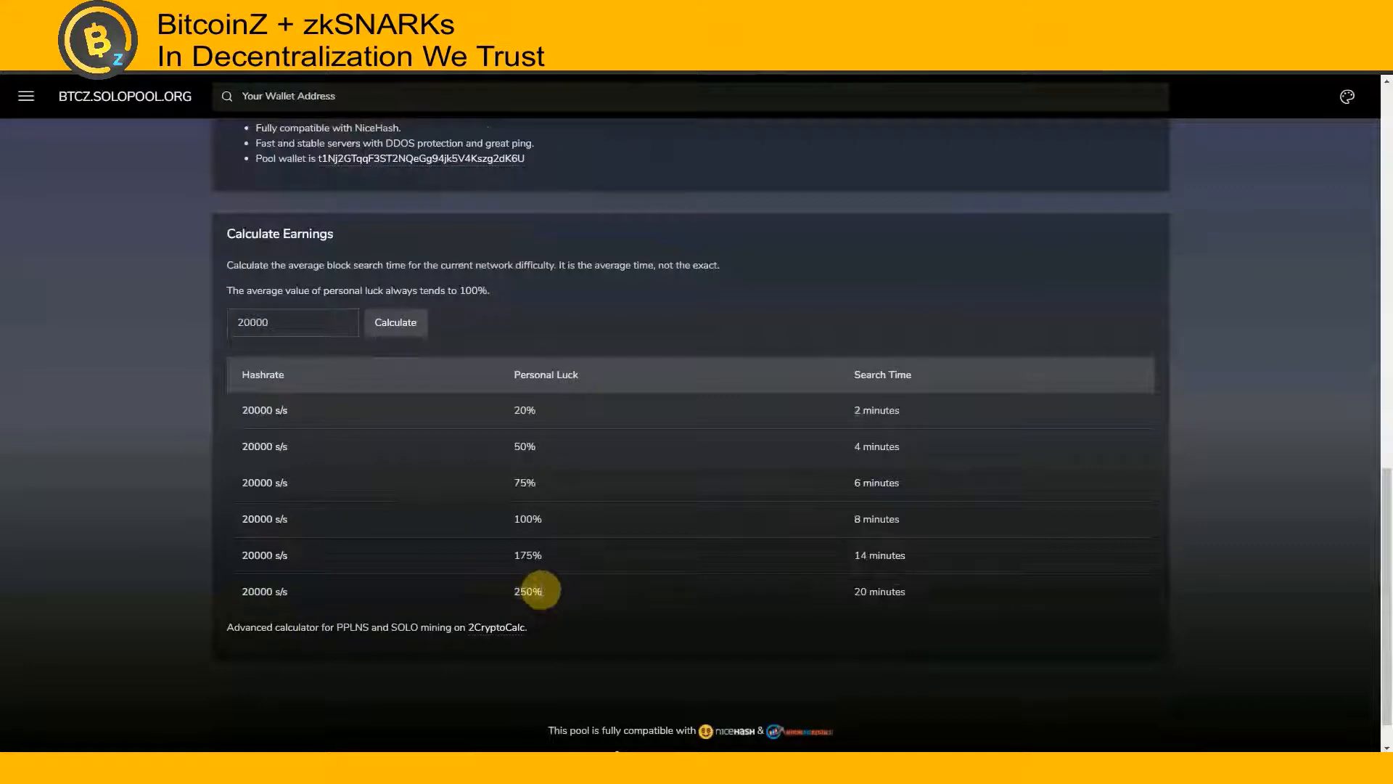
scroll(639, 554, up, 1)
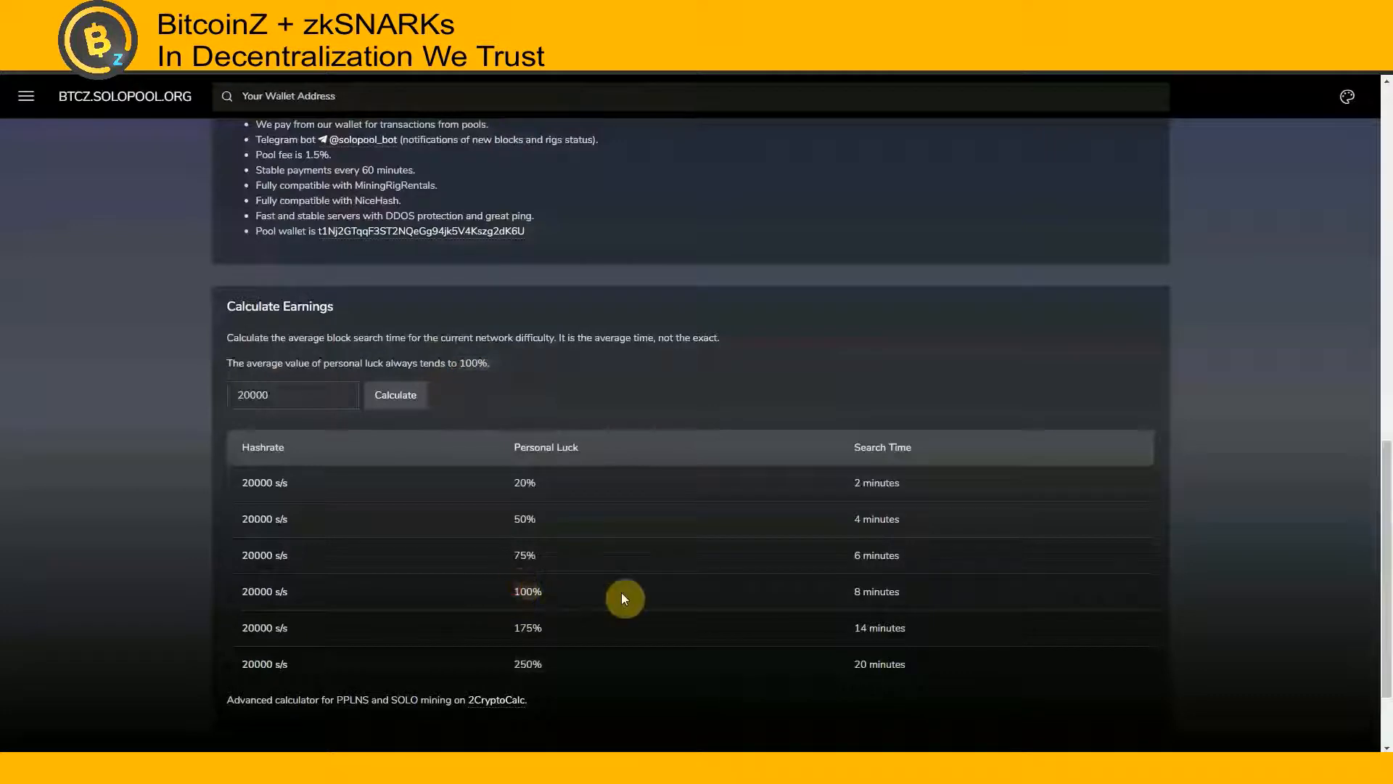
click(852, 592)
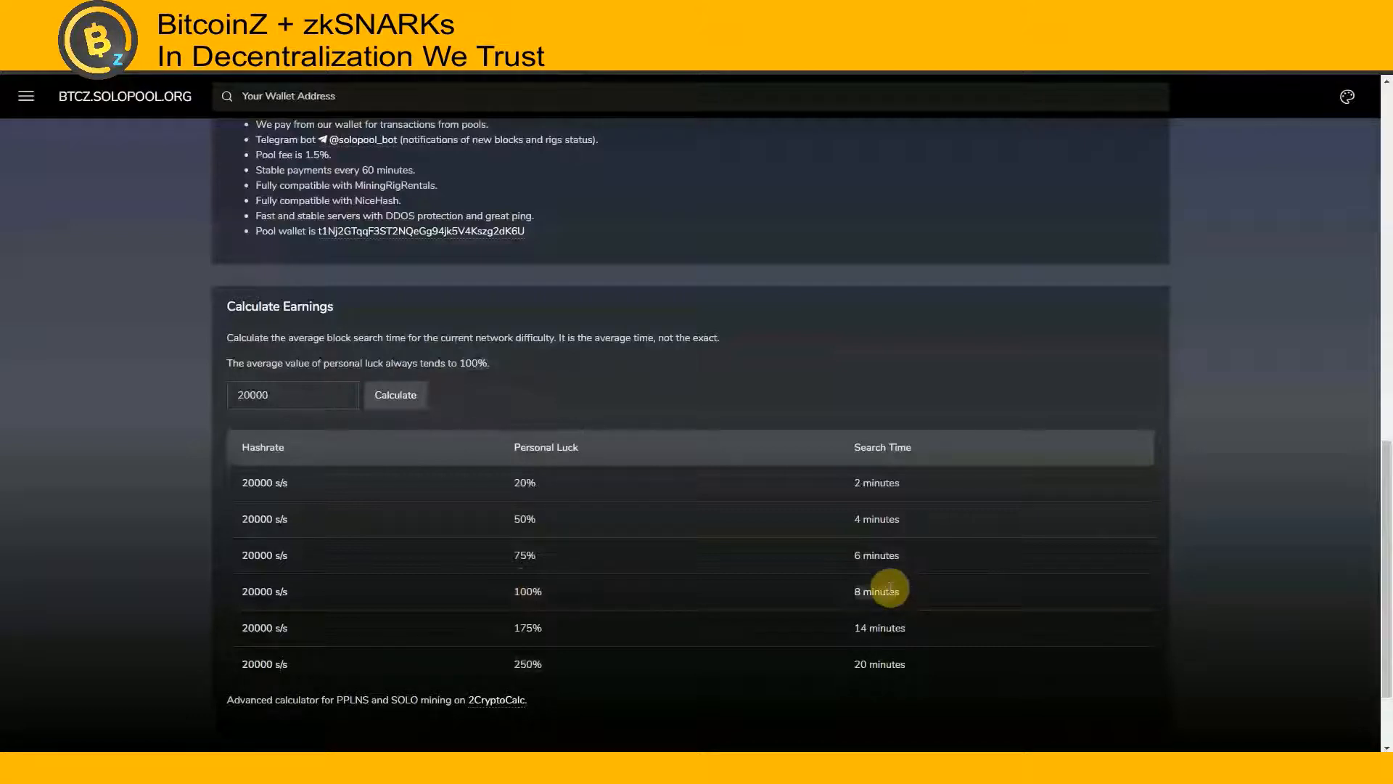
scroll(653, 611, up, 10)
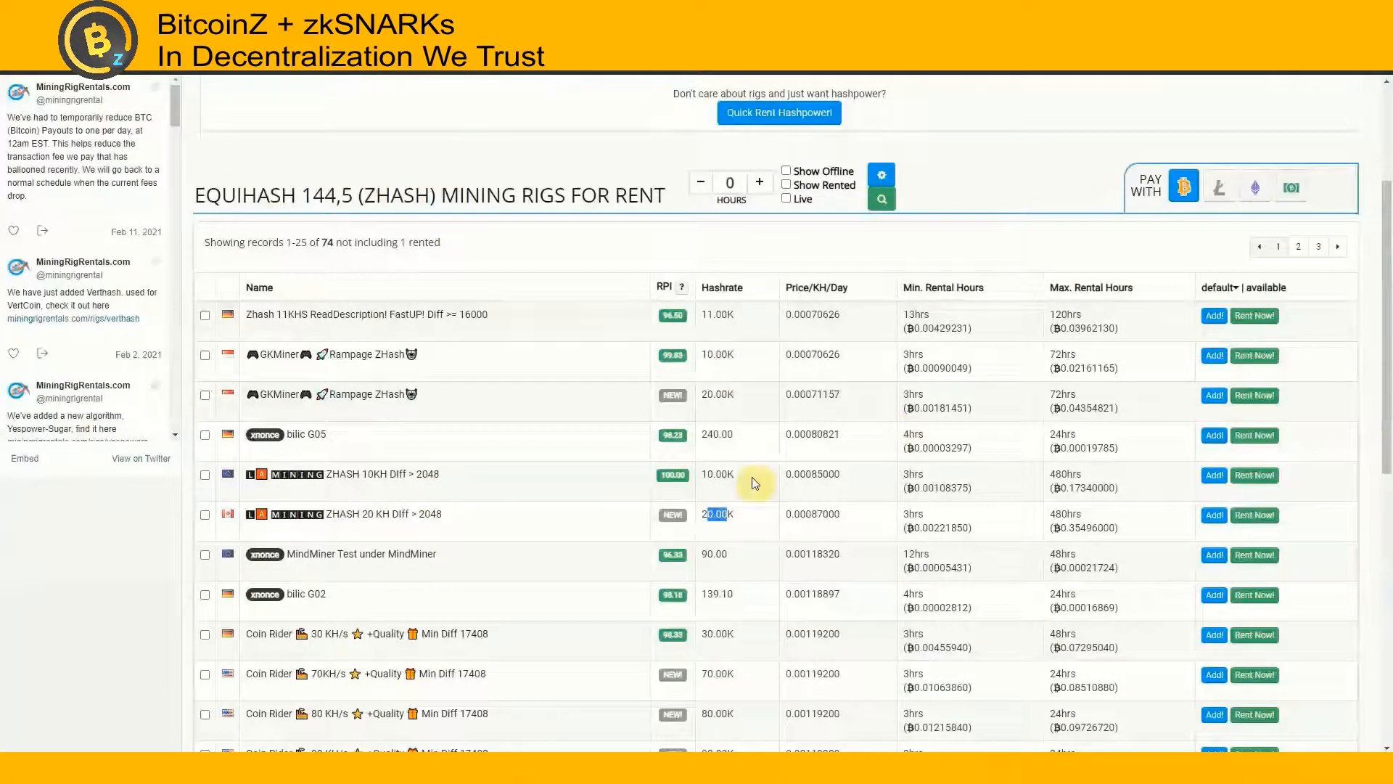
Open the ZHASH 20 KH Diff > 2048 rig and confirm a 3-hour rental costs 0.00221850 BTC.
click(750, 520)
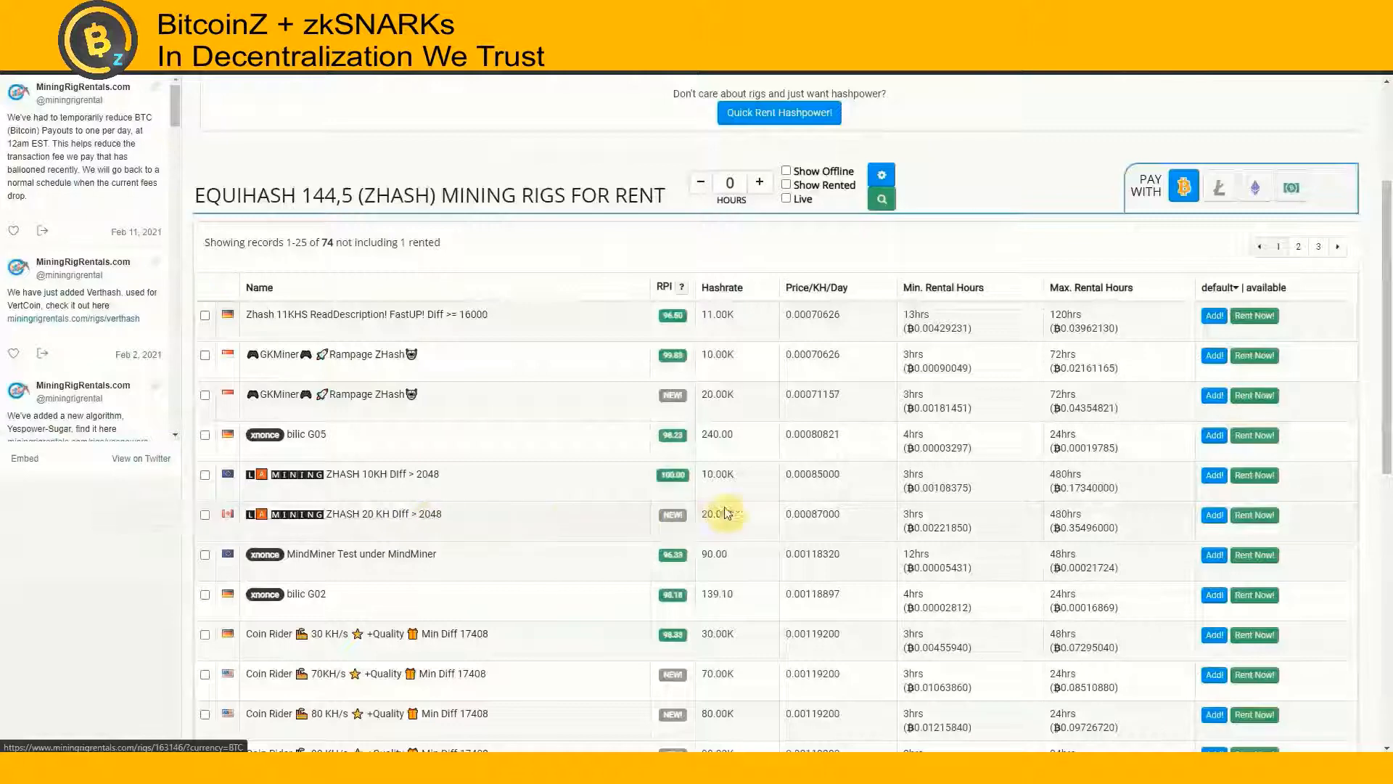
click(417, 517)
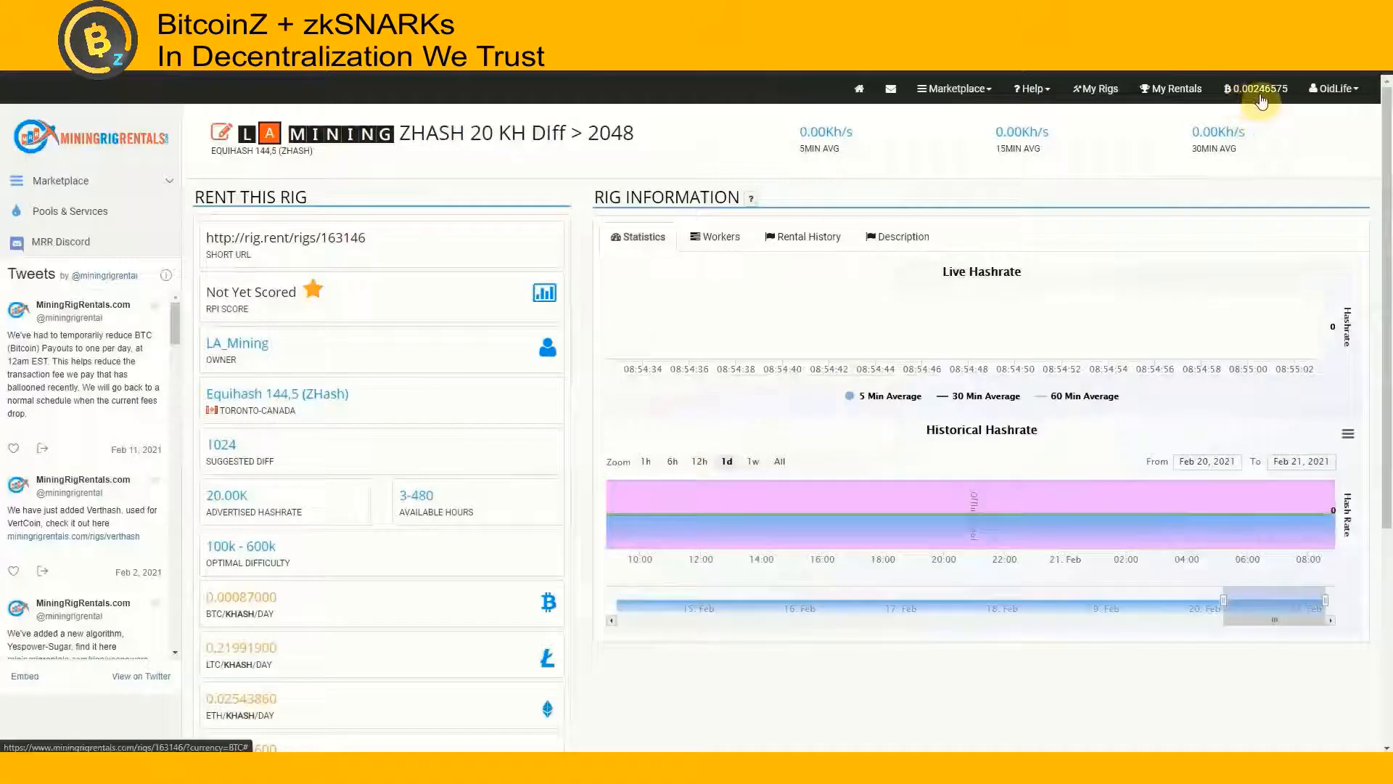
scroll(600, 468, down, 5)
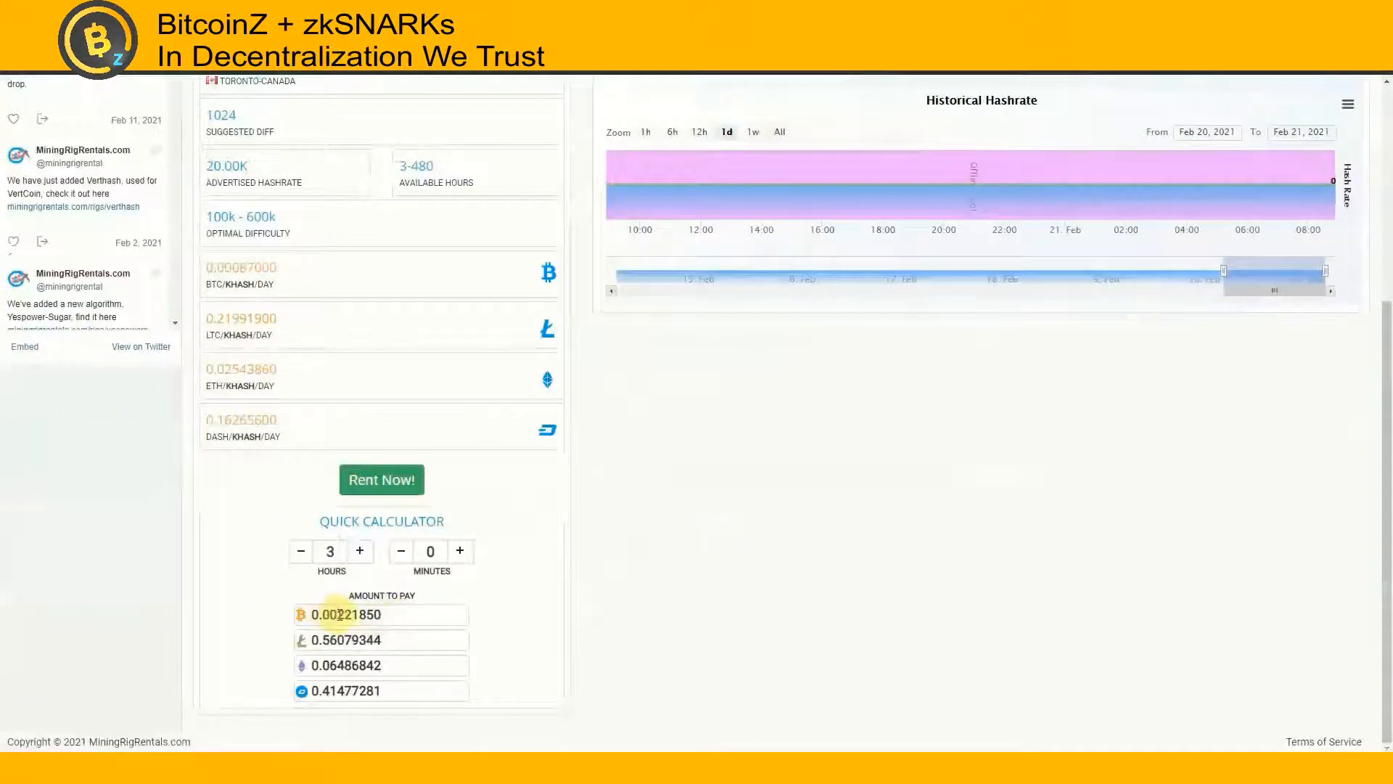
click(360, 551)
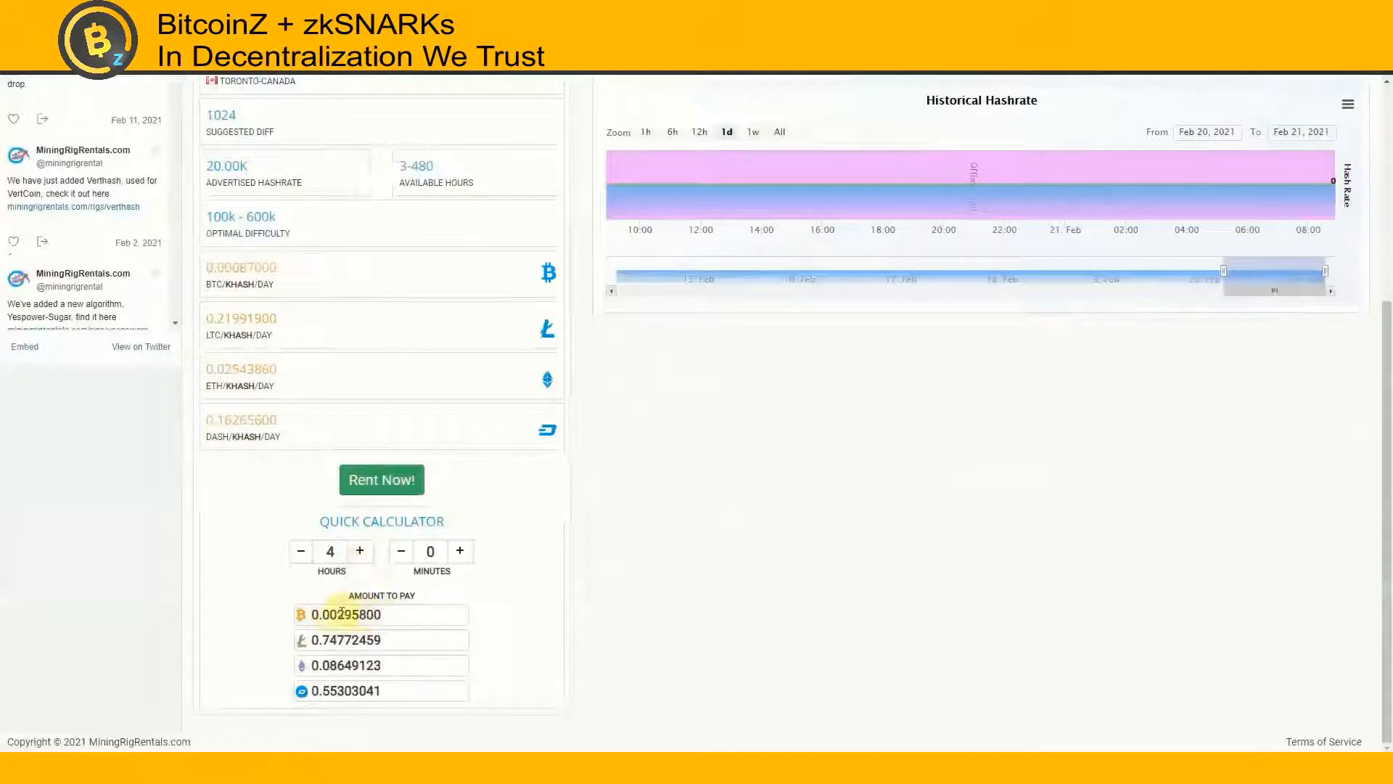
click(304, 554)
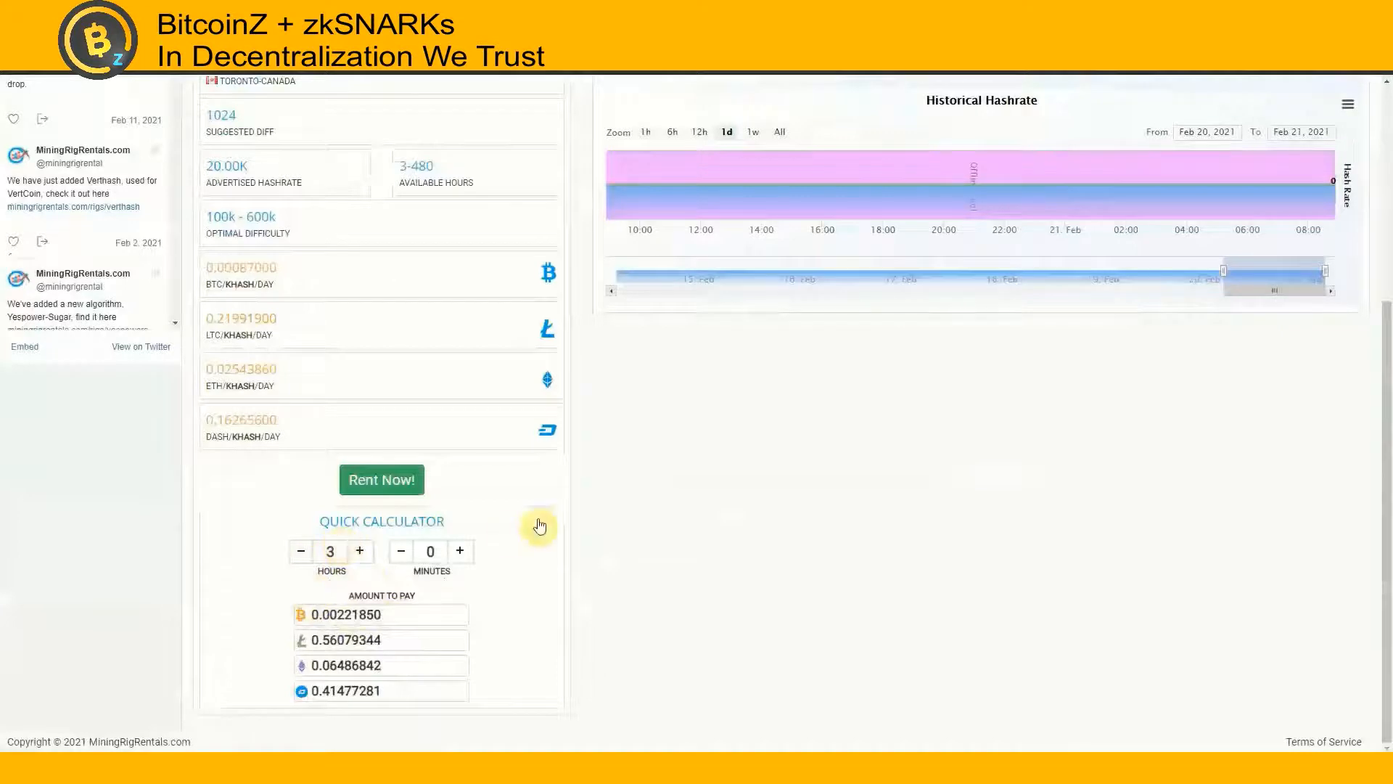
scroll(560, 520, up, 5)
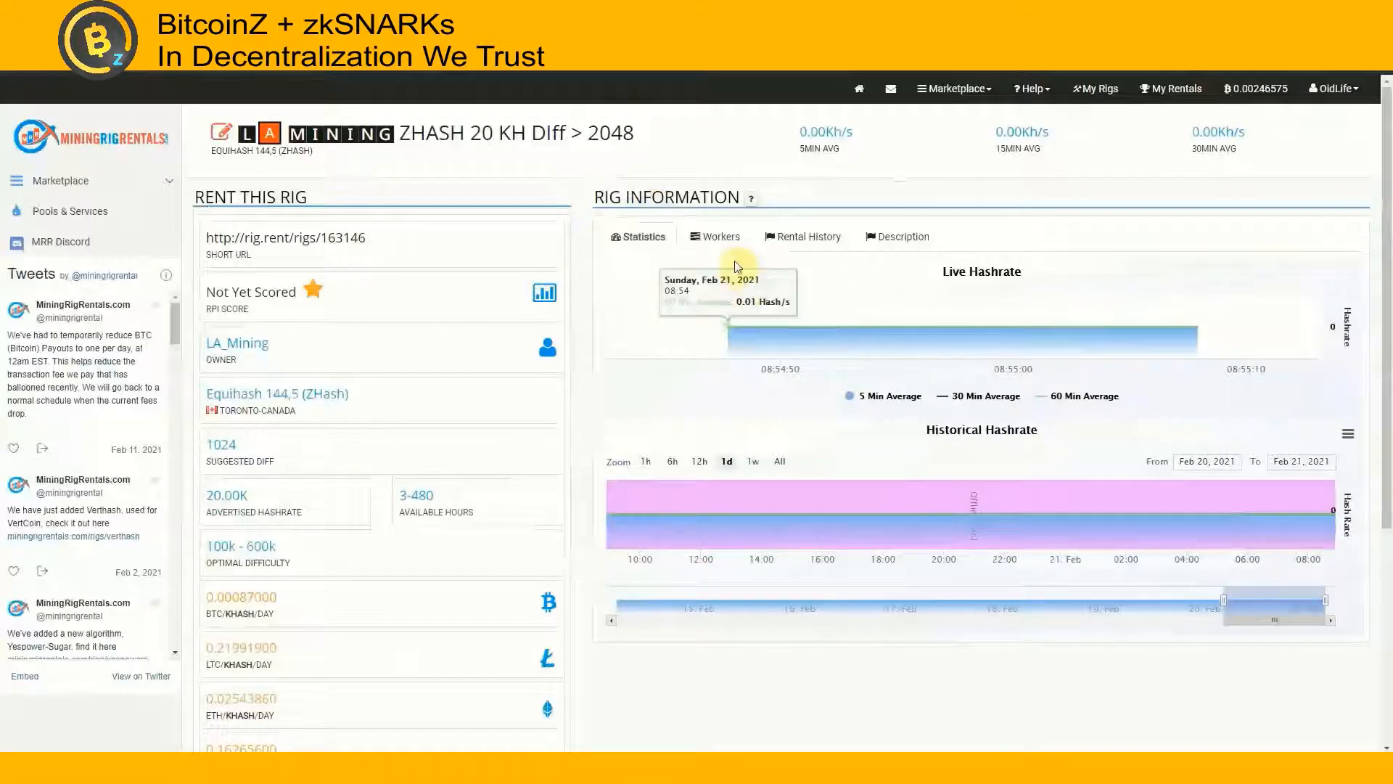
scroll(583, 344, down, 4)
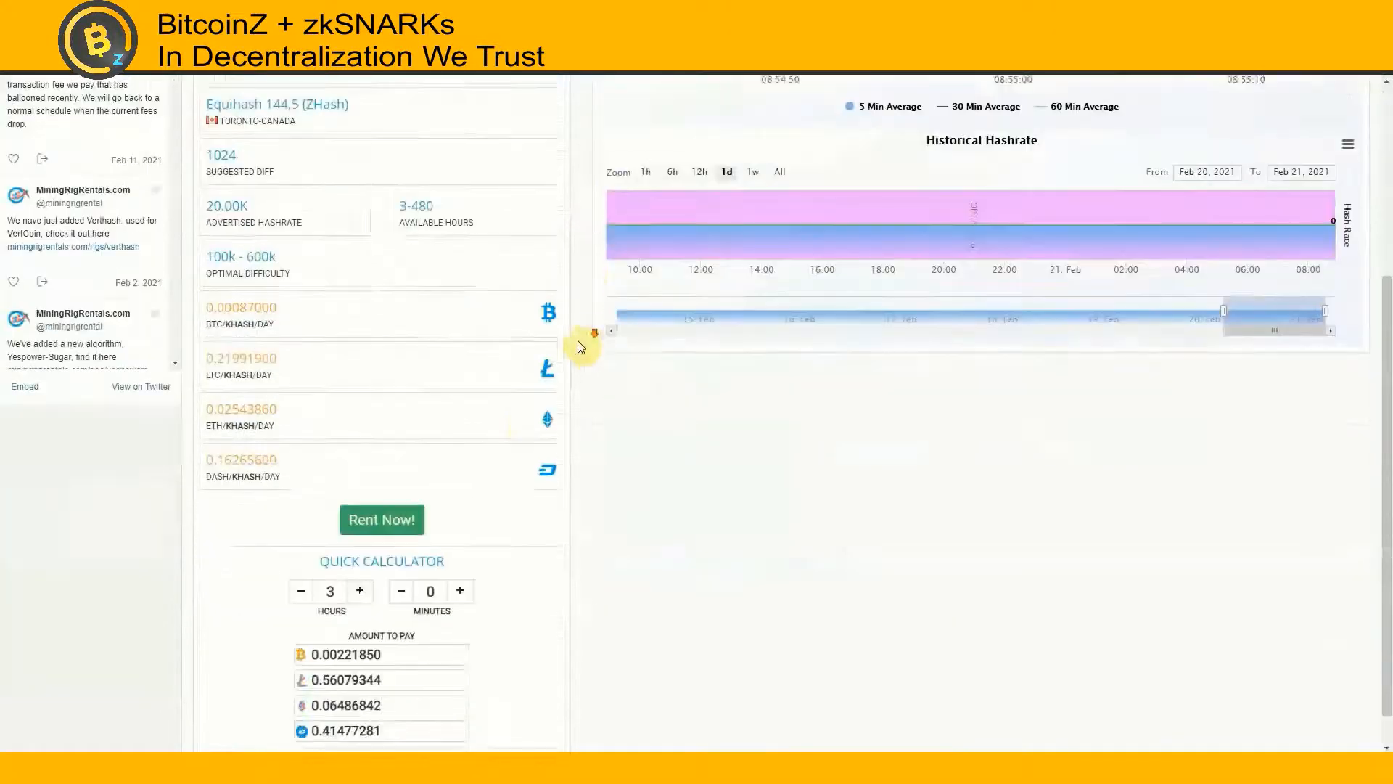
Start renting the rig, choose Bitcoin as payment currency, and continue to Pool Information.
click(378, 519)
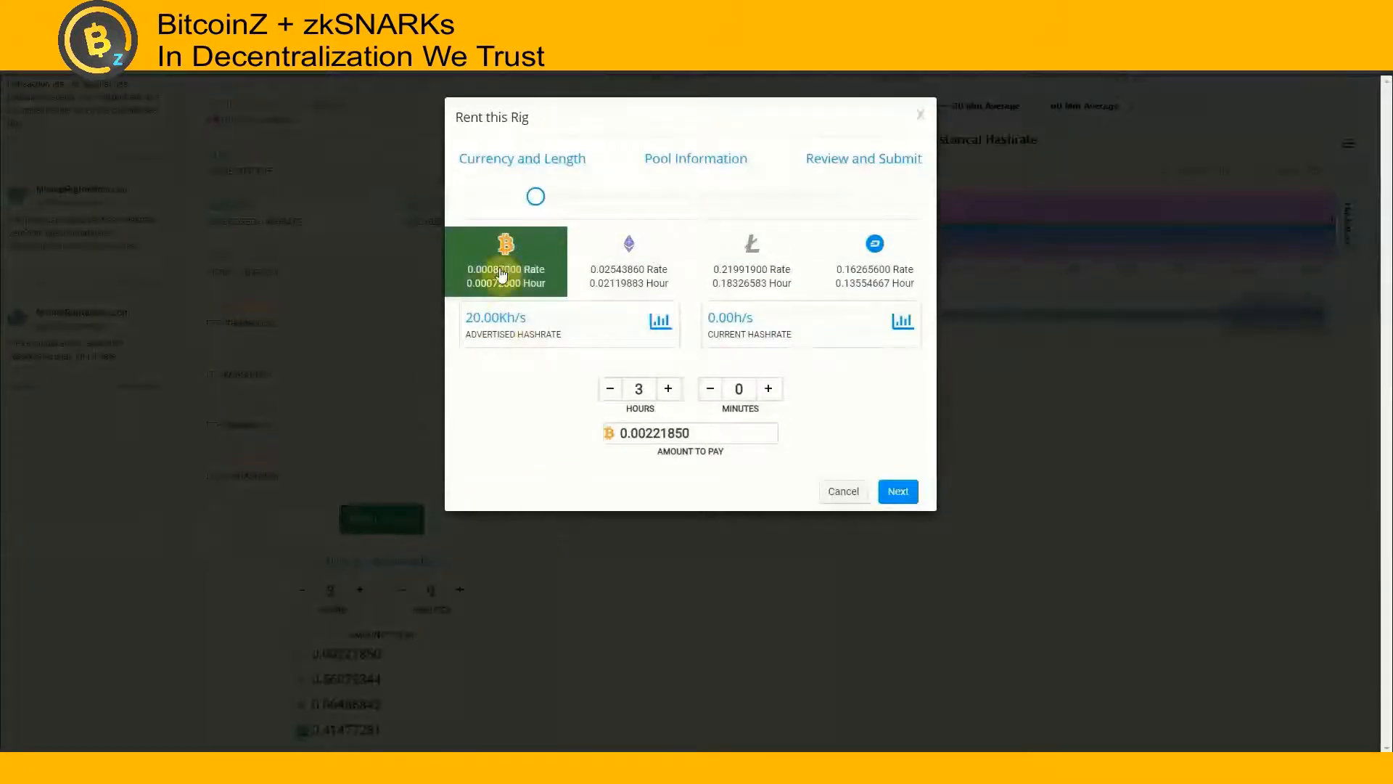
click(631, 259)
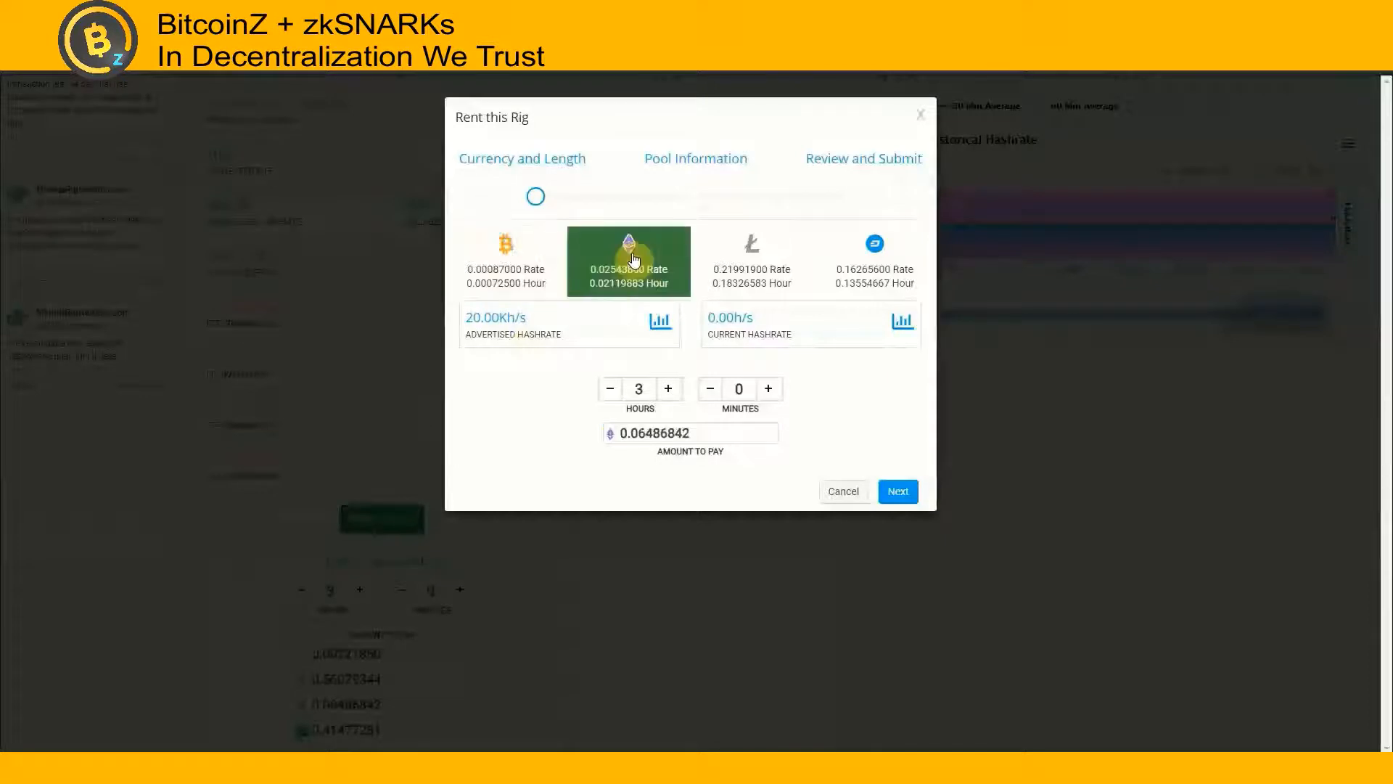
click(744, 262)
click(640, 265)
click(748, 265)
click(881, 263)
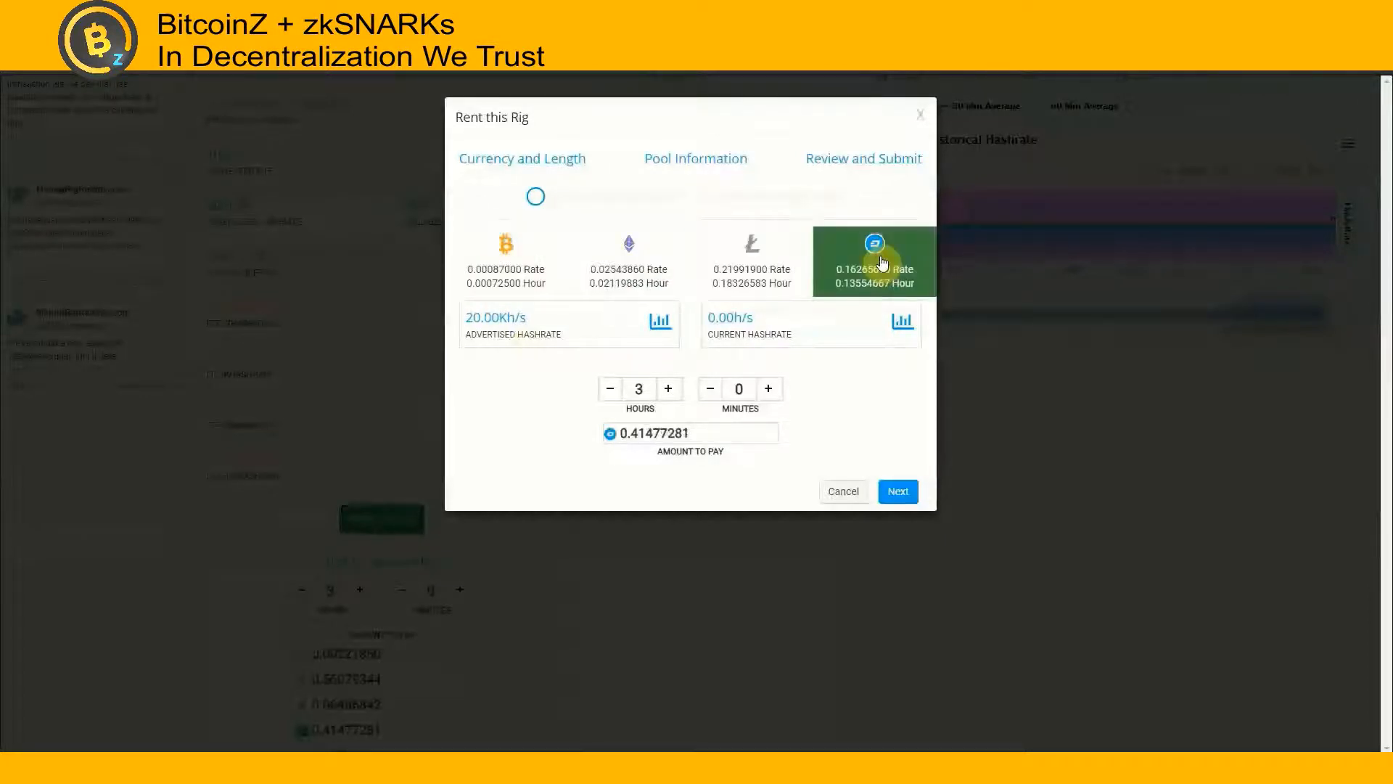
click(769, 267)
click(632, 269)
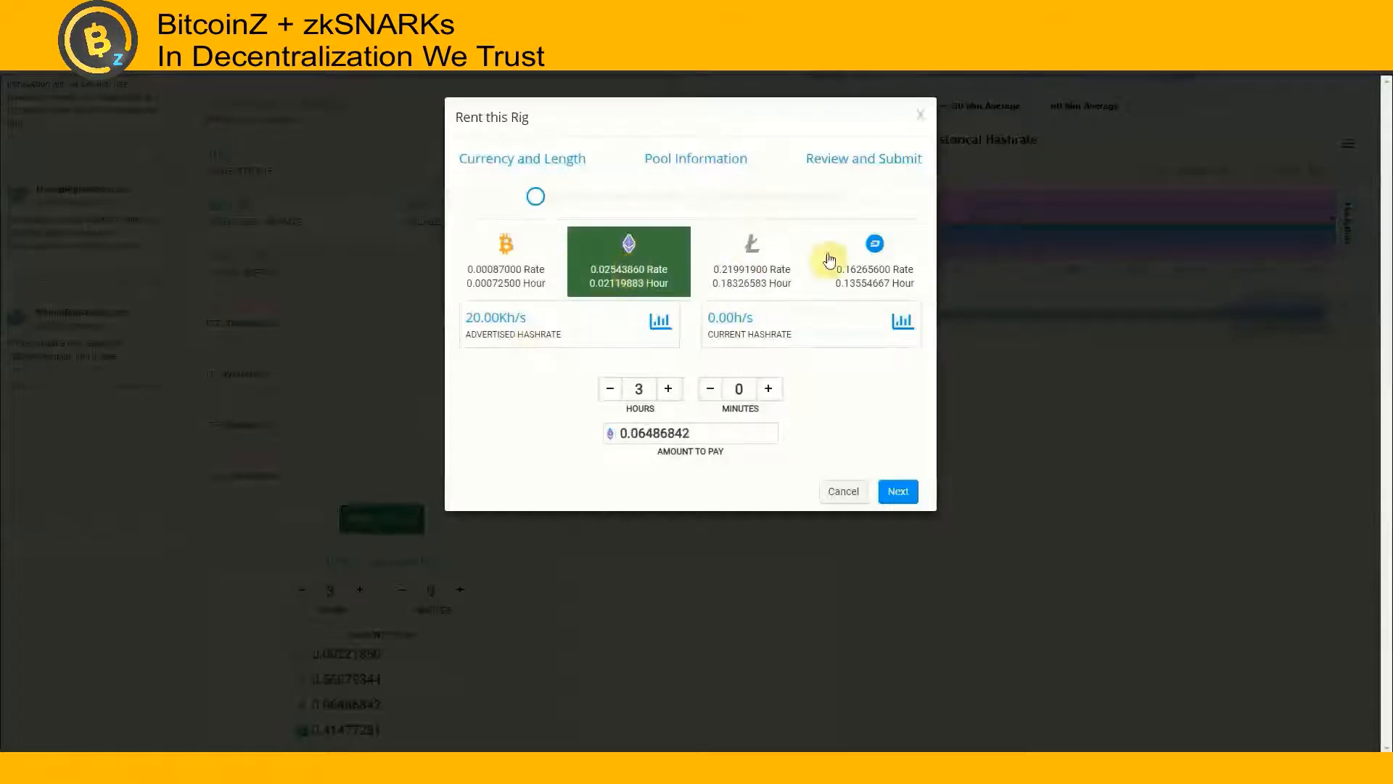
click(506, 267)
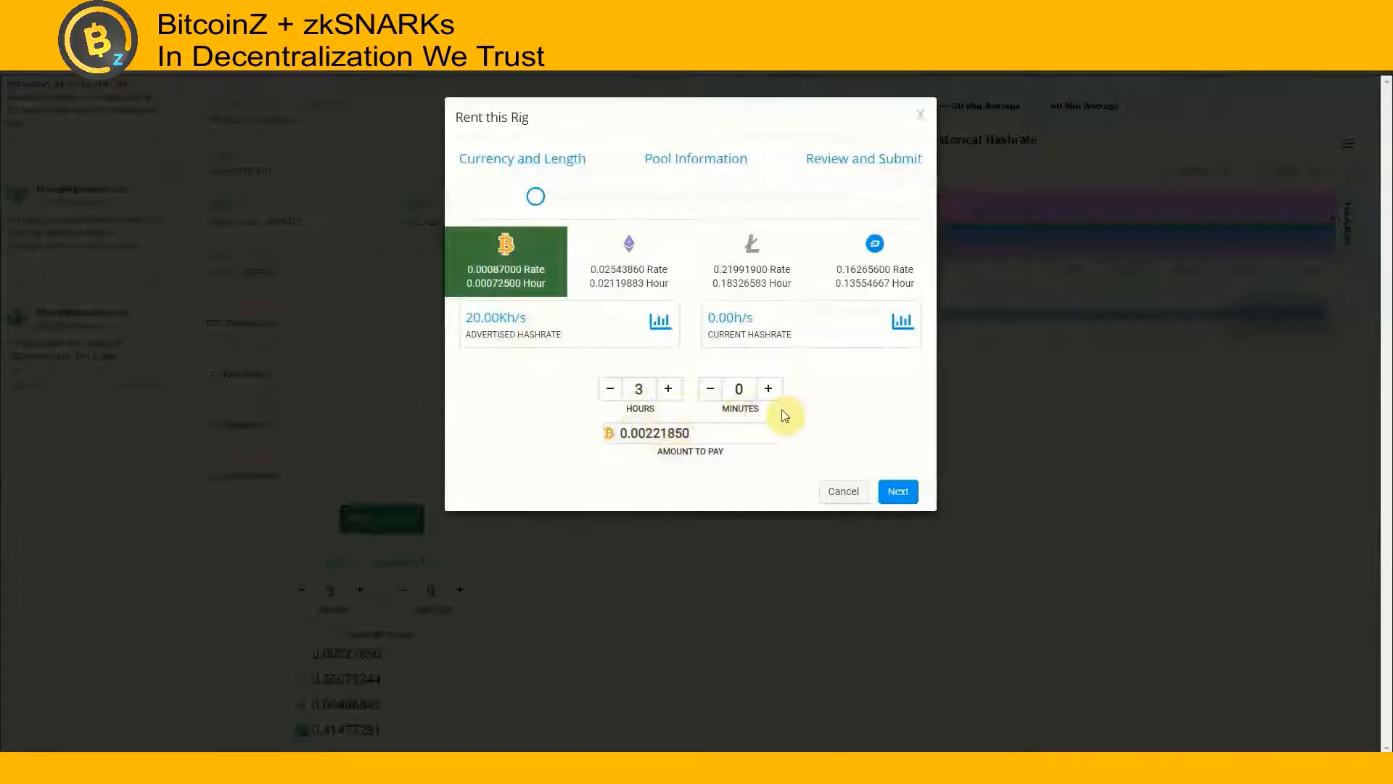
click(899, 492)
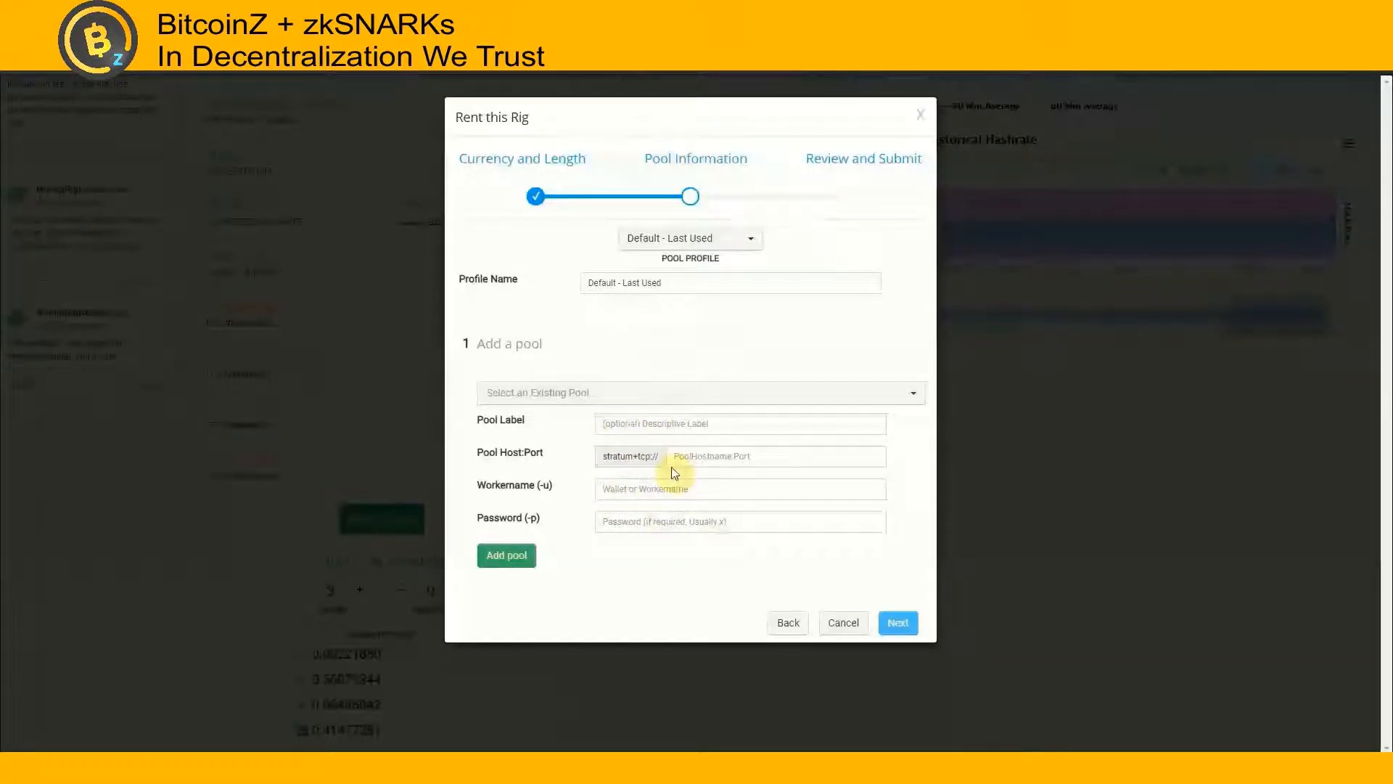
Add the saved BitcoinZ Solo Pool and continue to review the 3-hour, 0.00221850 BTC rental.
click(699, 397)
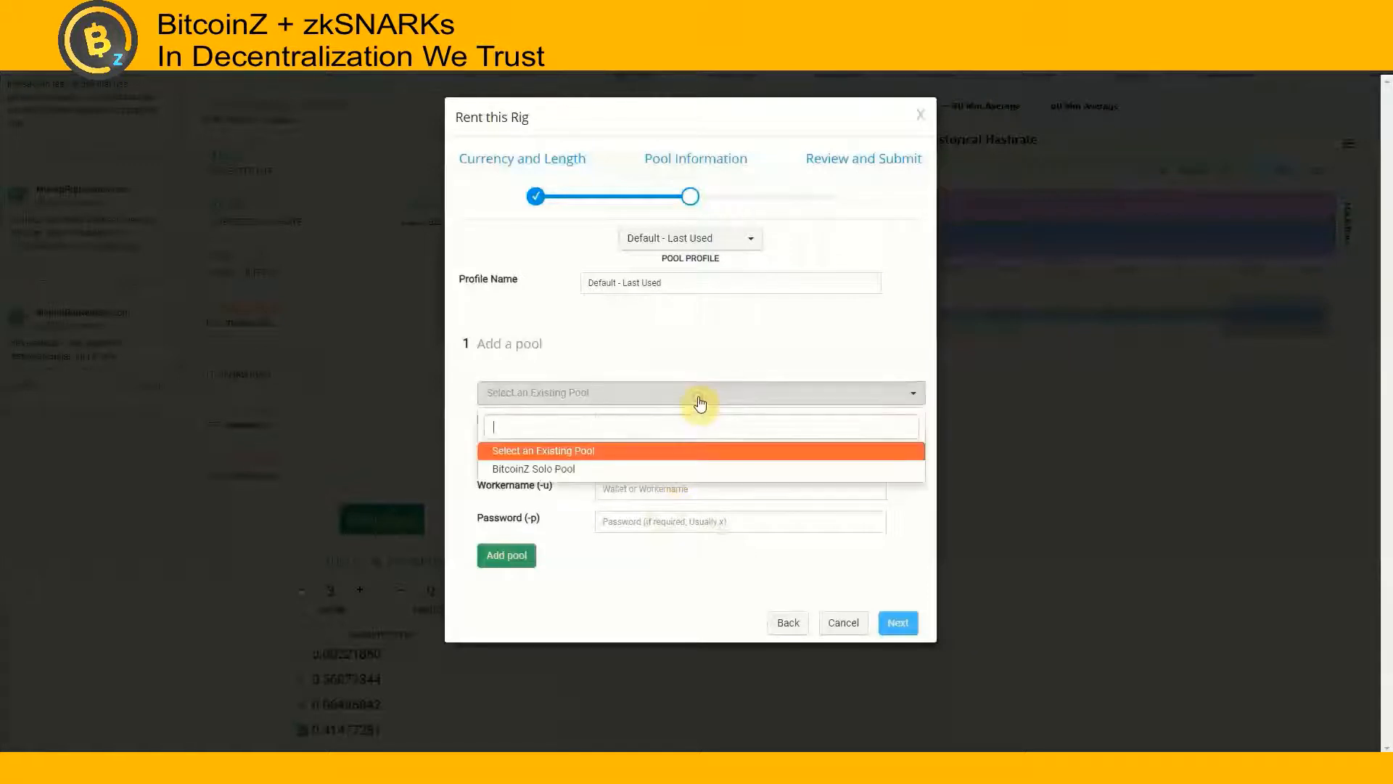
click(550, 471)
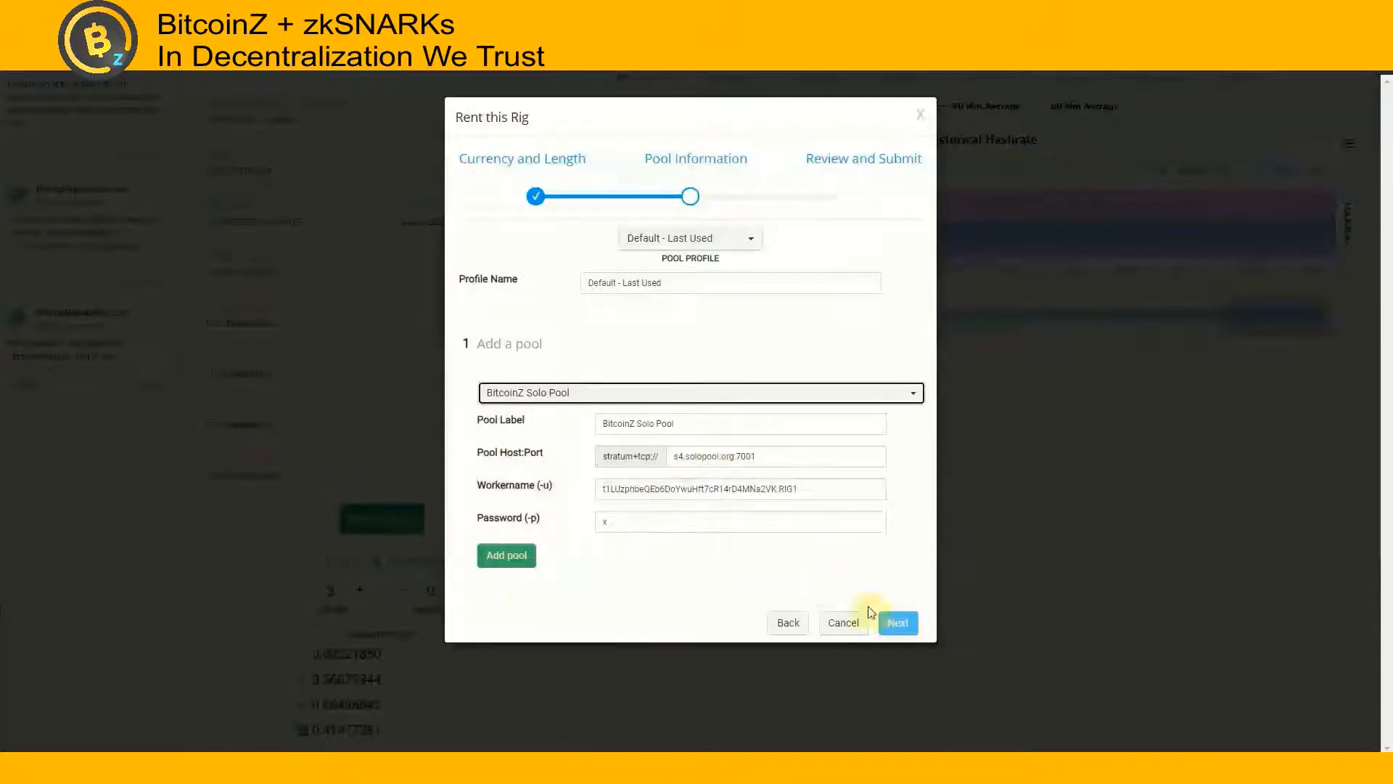
click(507, 555)
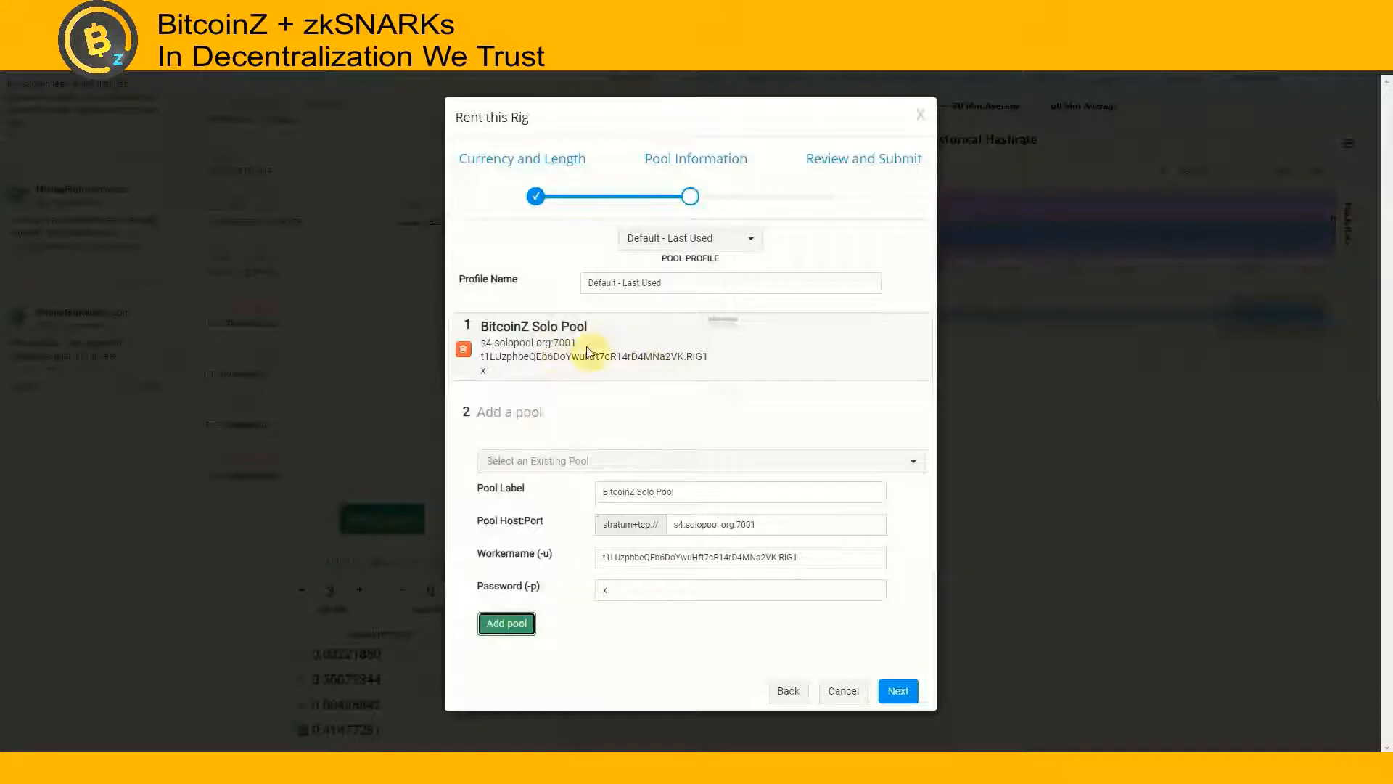
click(901, 691)
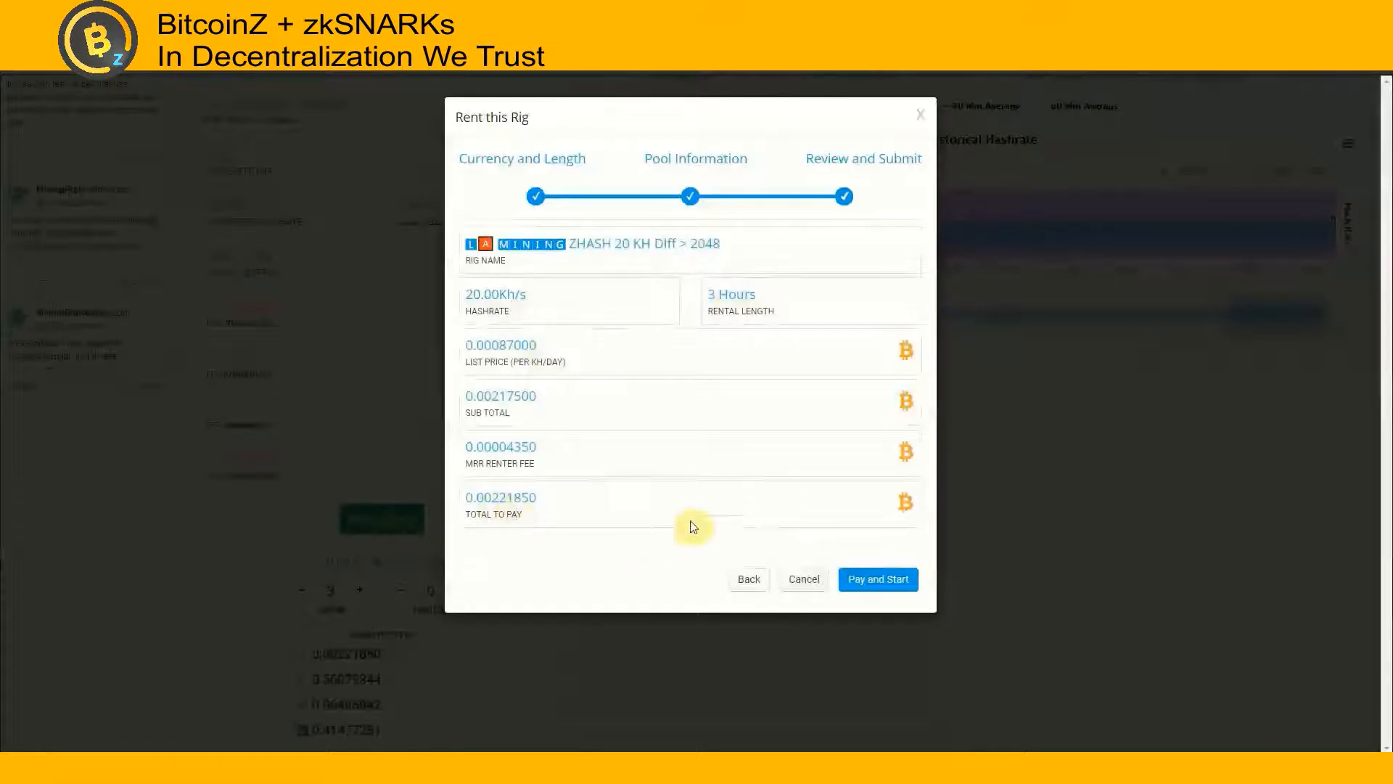
Pay and start the rental, then view its summary showing 0.00217500 BTC paid.
click(880, 580)
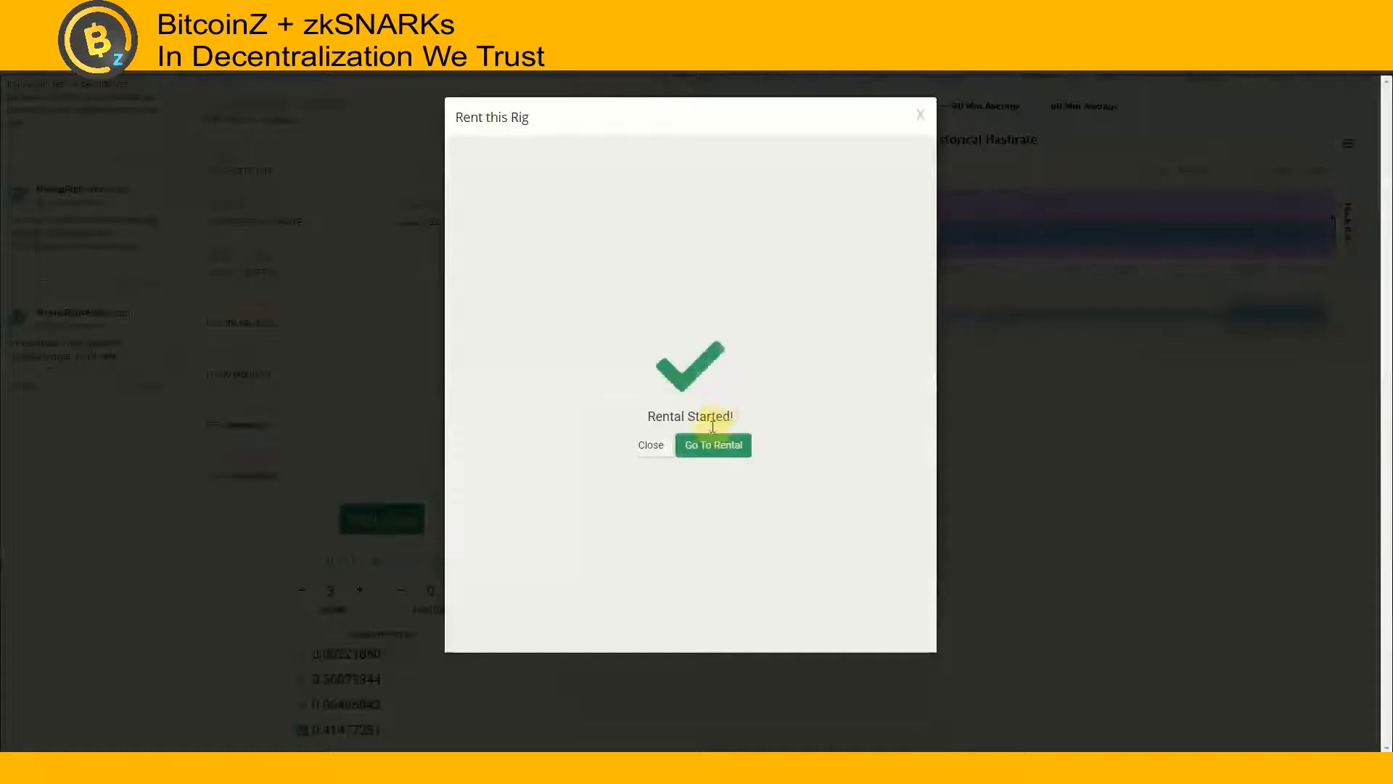
click(708, 452)
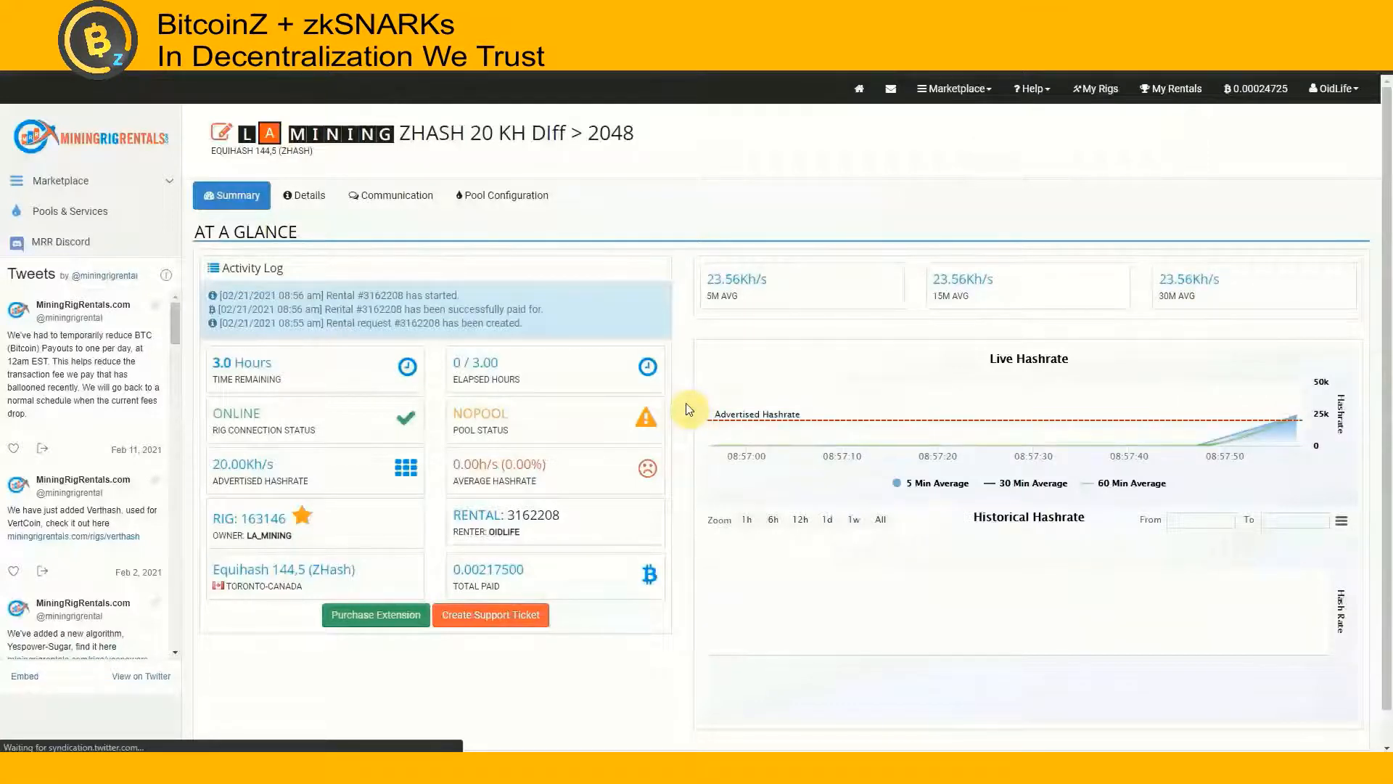
Check the rental's live hashrate reaching 27.66Kh/s, then move to the BTCZ Solopool help page.
mouse_move(1291, 428)
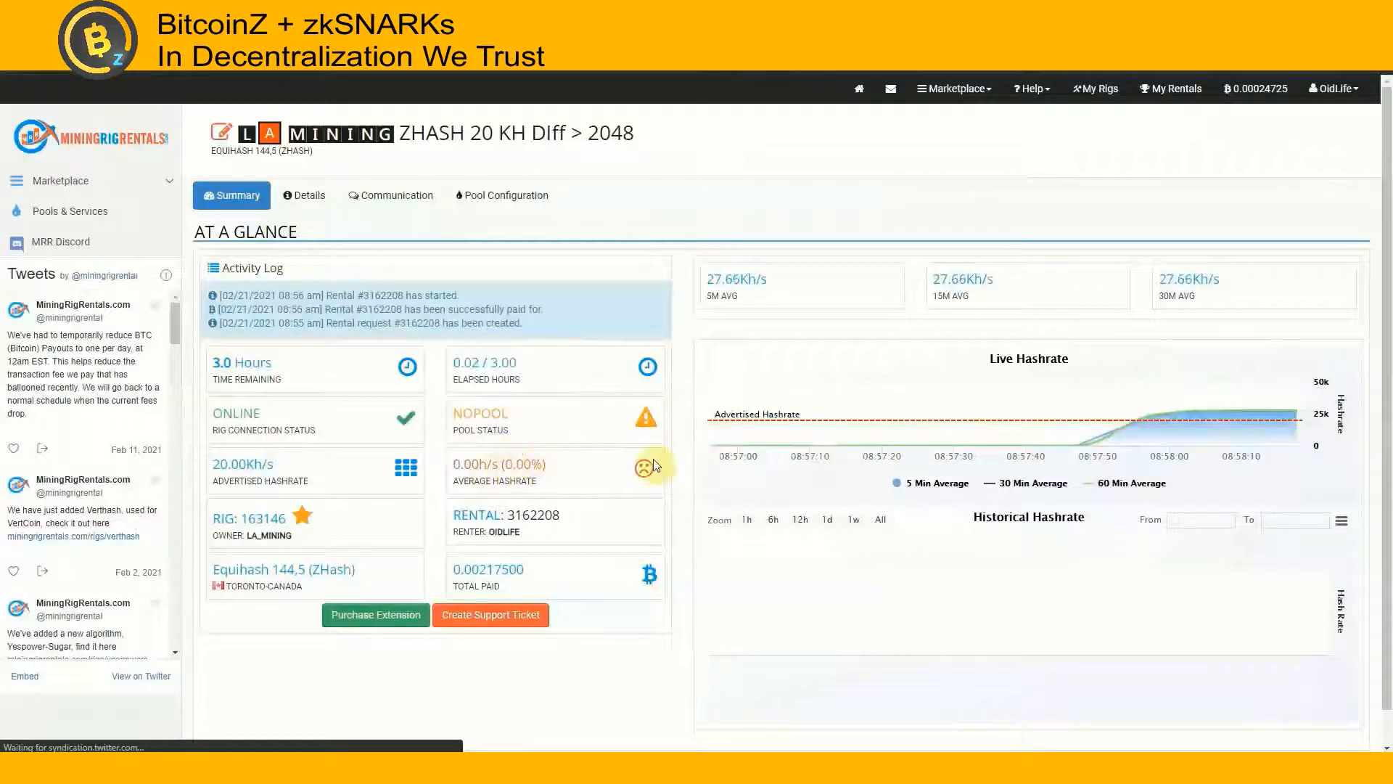
mouse_move(1157, 419)
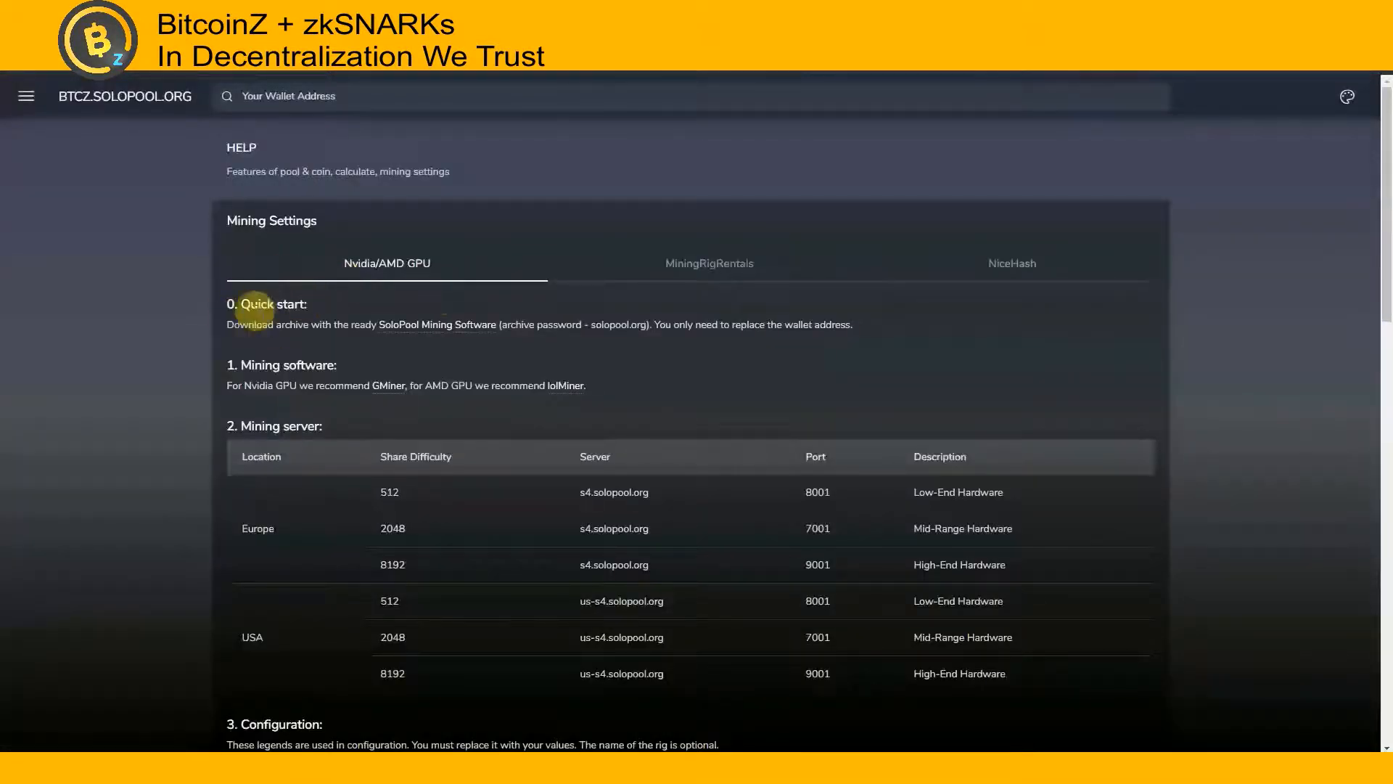
Return to the pool dashboard and copy the first own address from BitcoinZ Wallet.
click(27, 110)
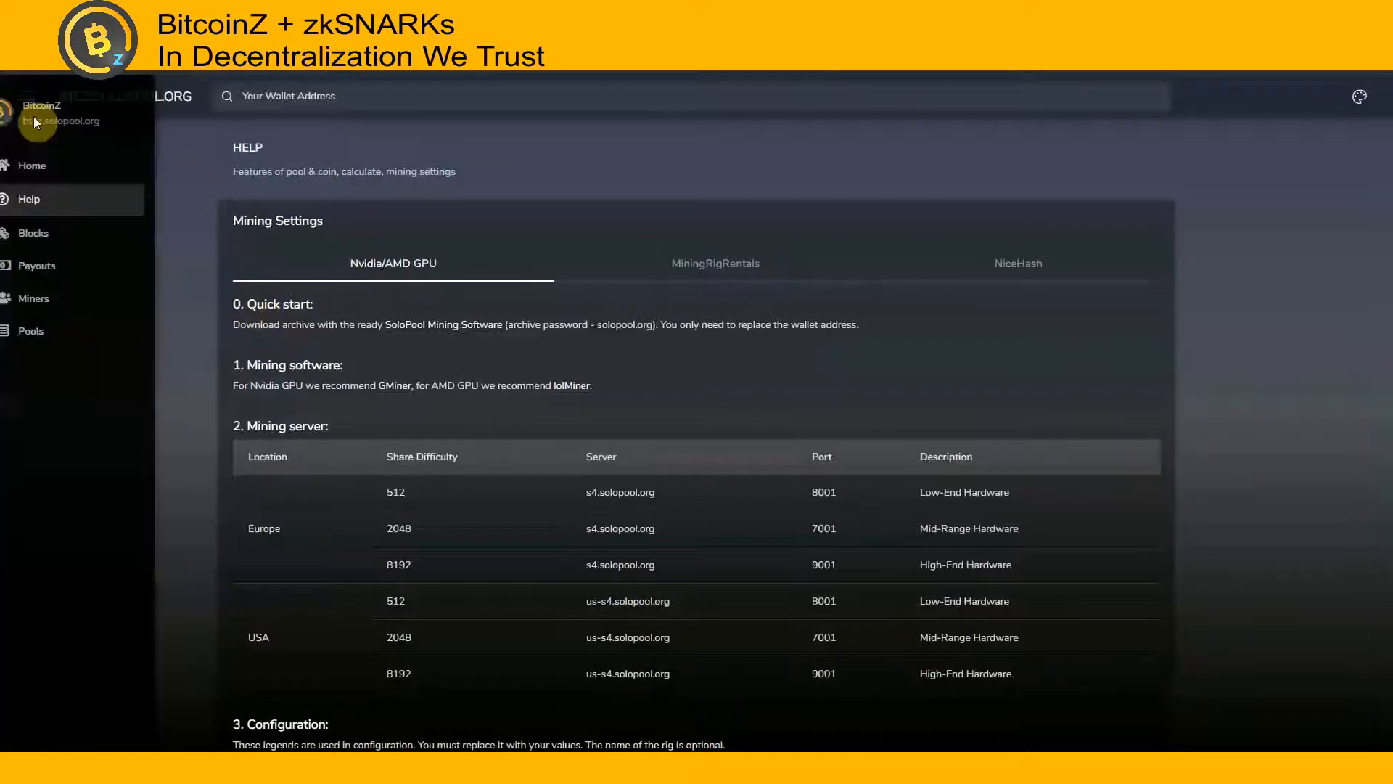
click(58, 166)
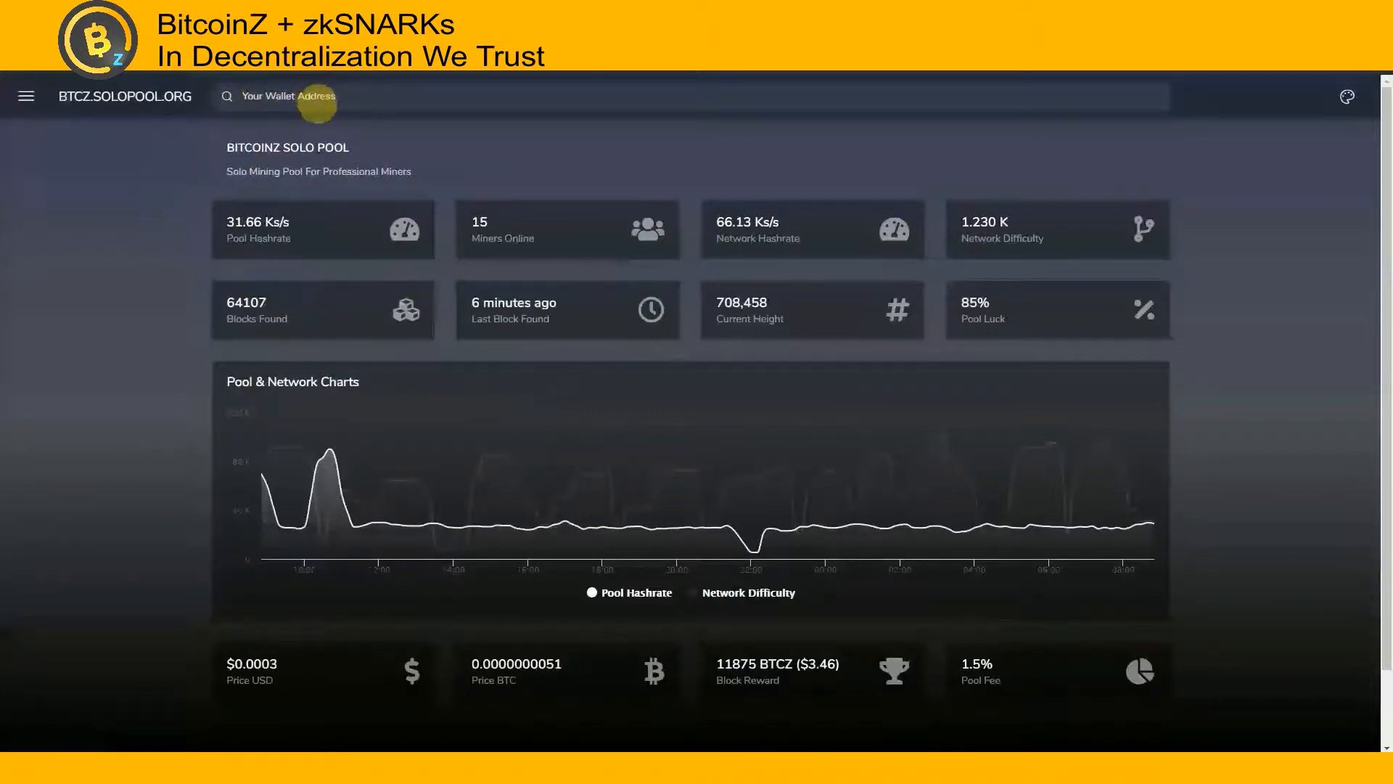
click(700, 768)
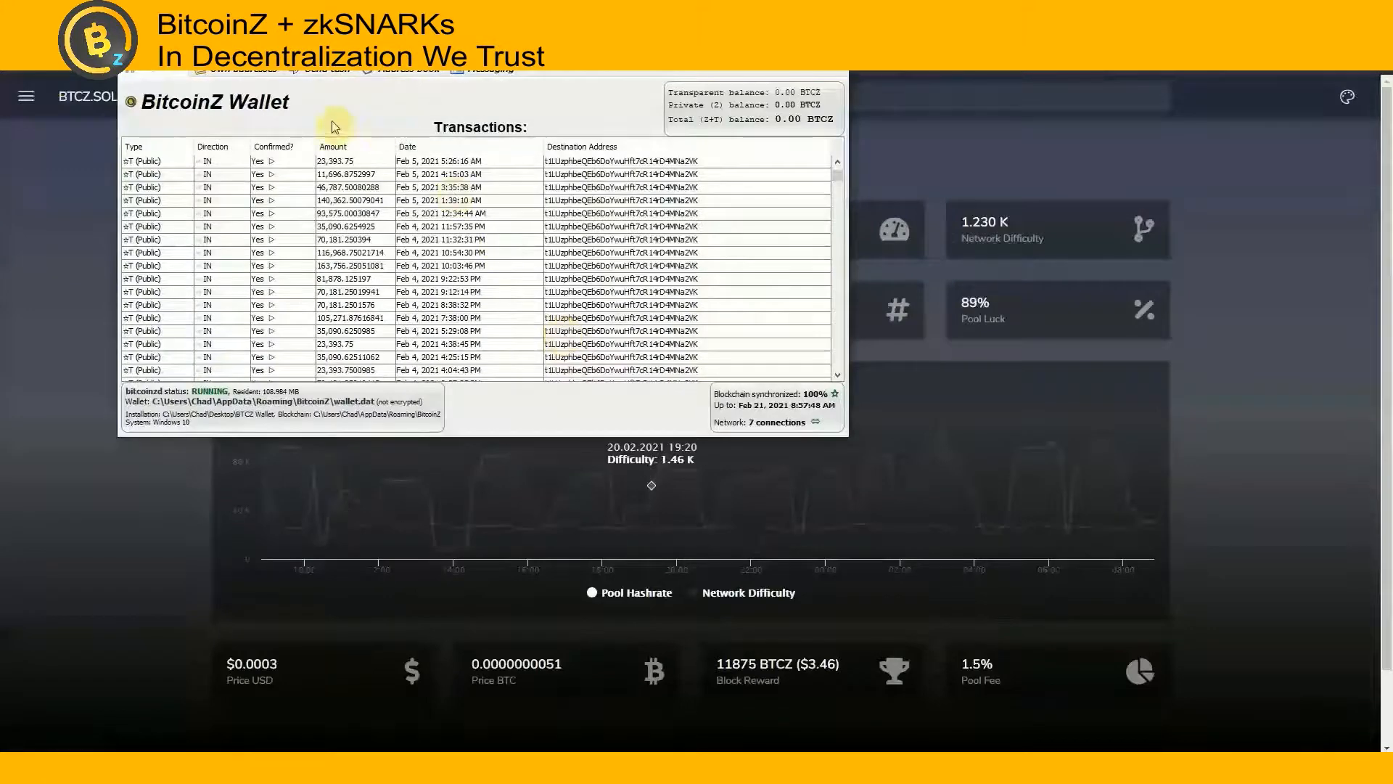
click(243, 70)
click(344, 129)
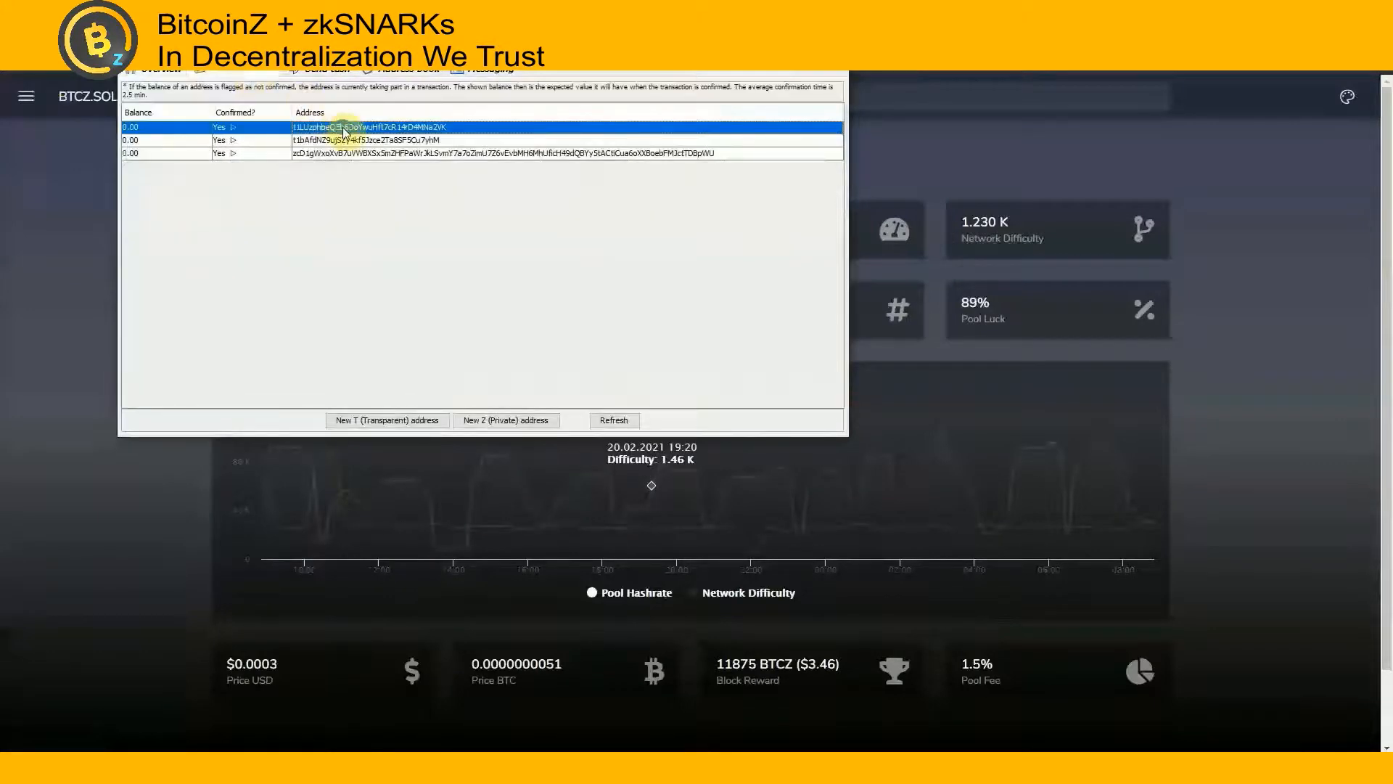
right_click(345, 129)
click(367, 139)
Paste the wallet address into the Your Wallet Address box and look it up.
key(alt+Tab)
click(469, 99)
right_click(296, 108)
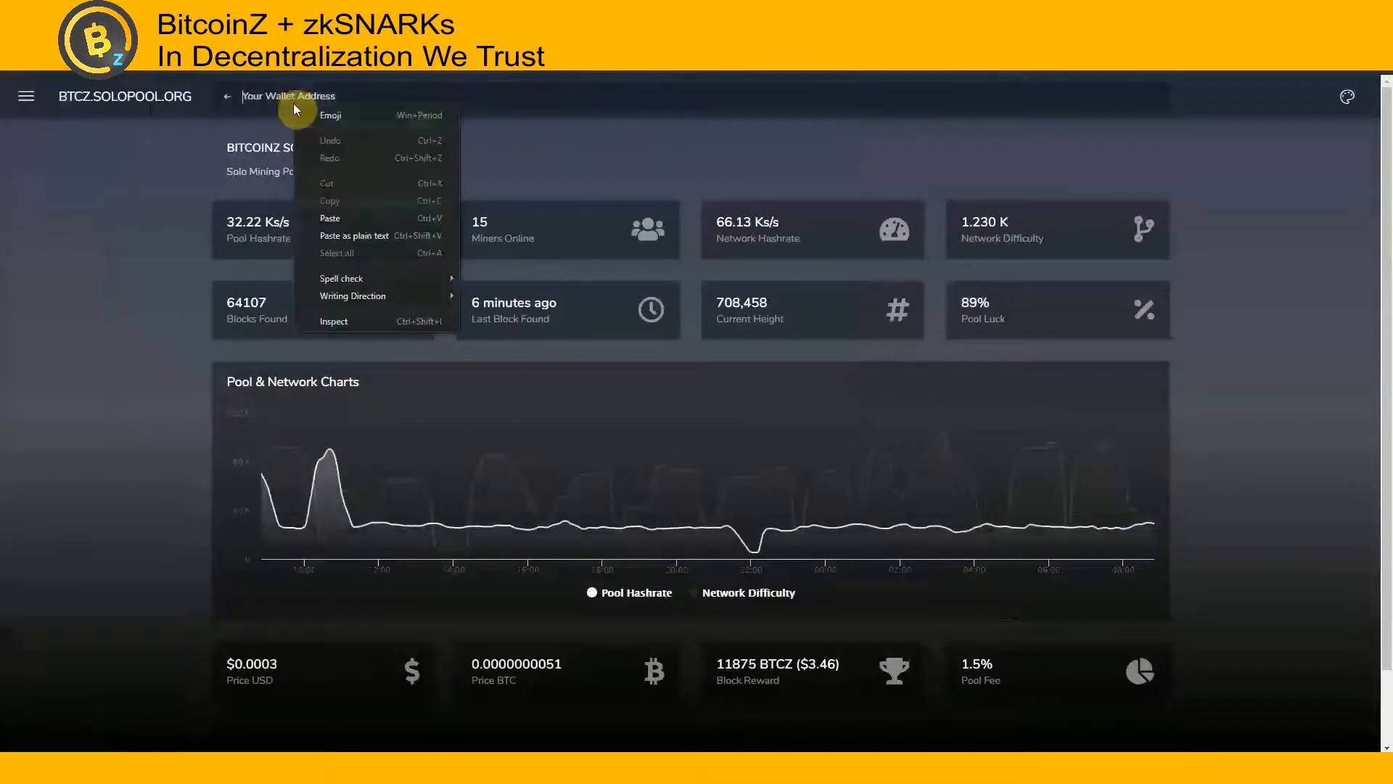
click(330, 218)
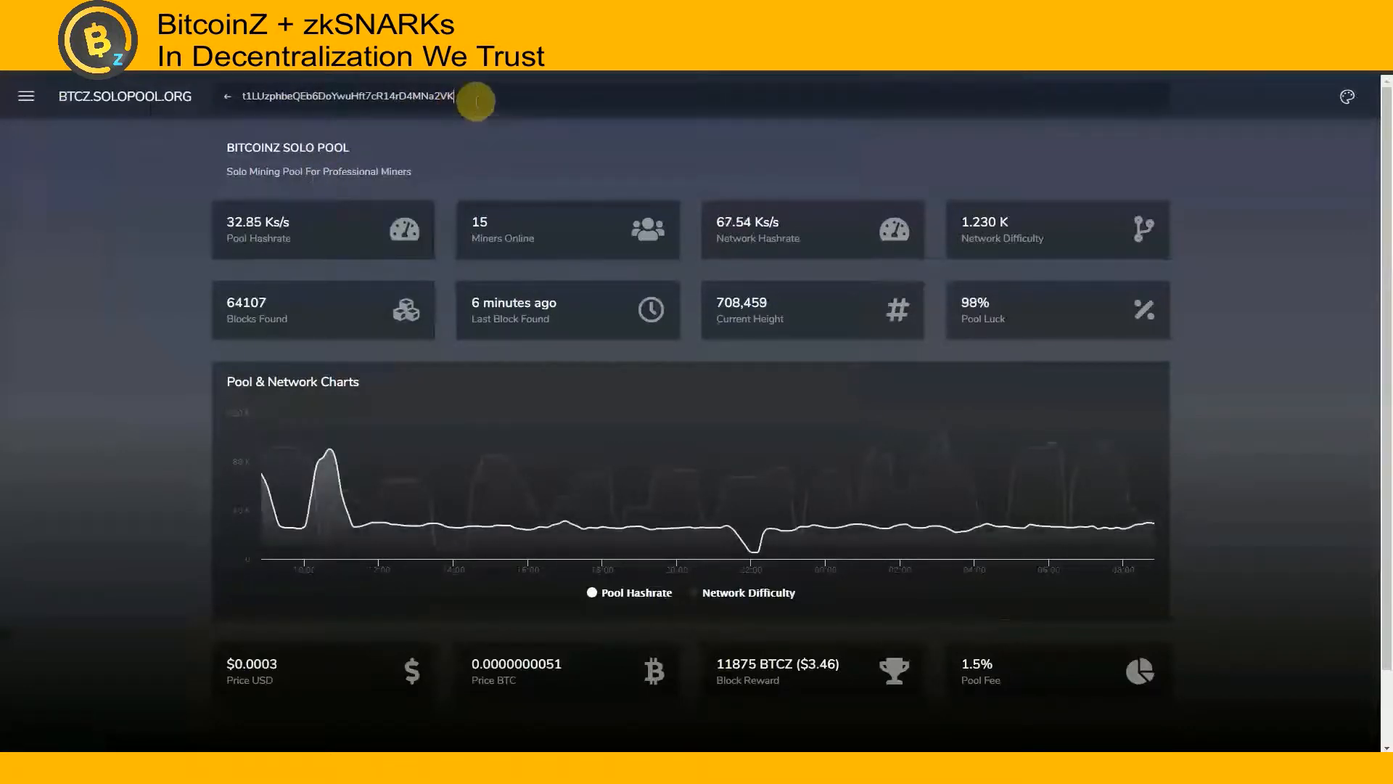
key(Return)
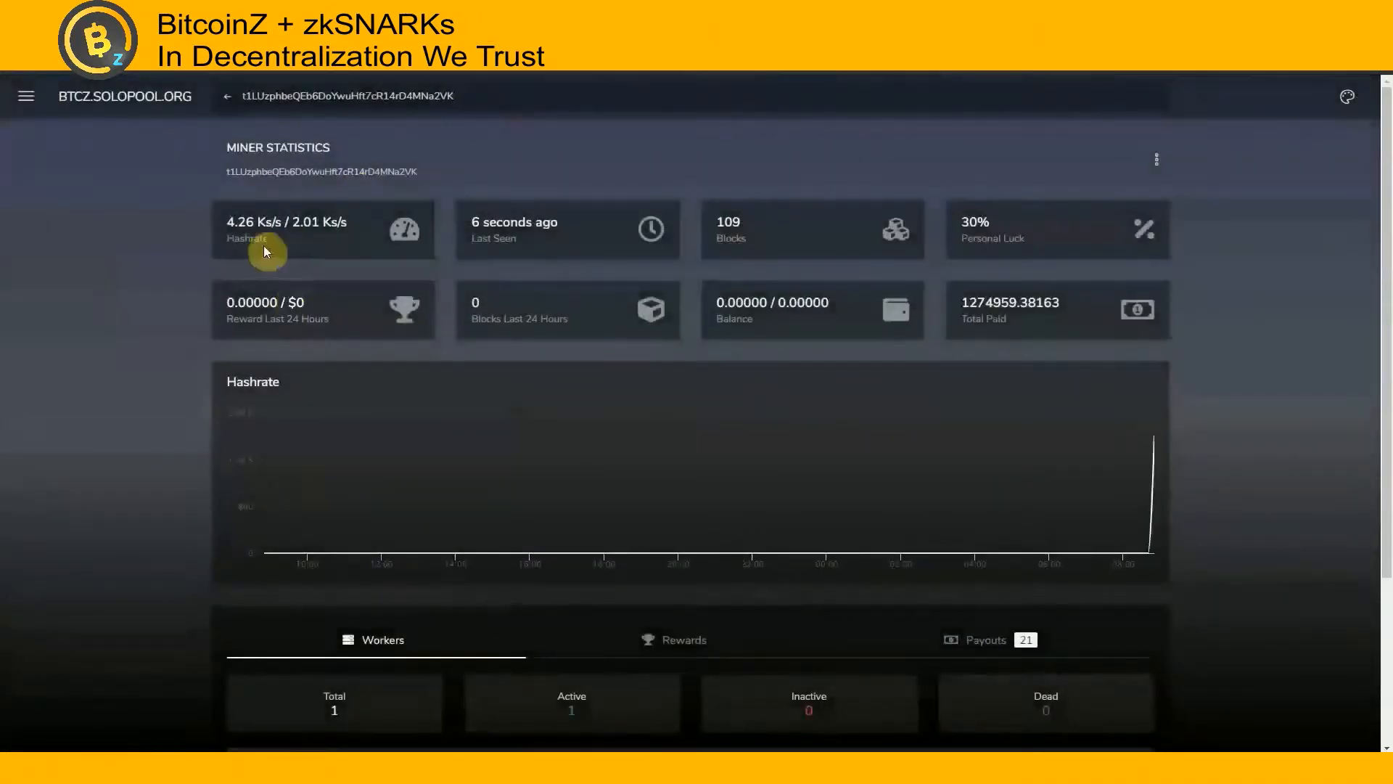
Refresh the miner statistics and check the Workers table shows RIG1 active at 5.96 Ks/s.
mouse_move(427, 478)
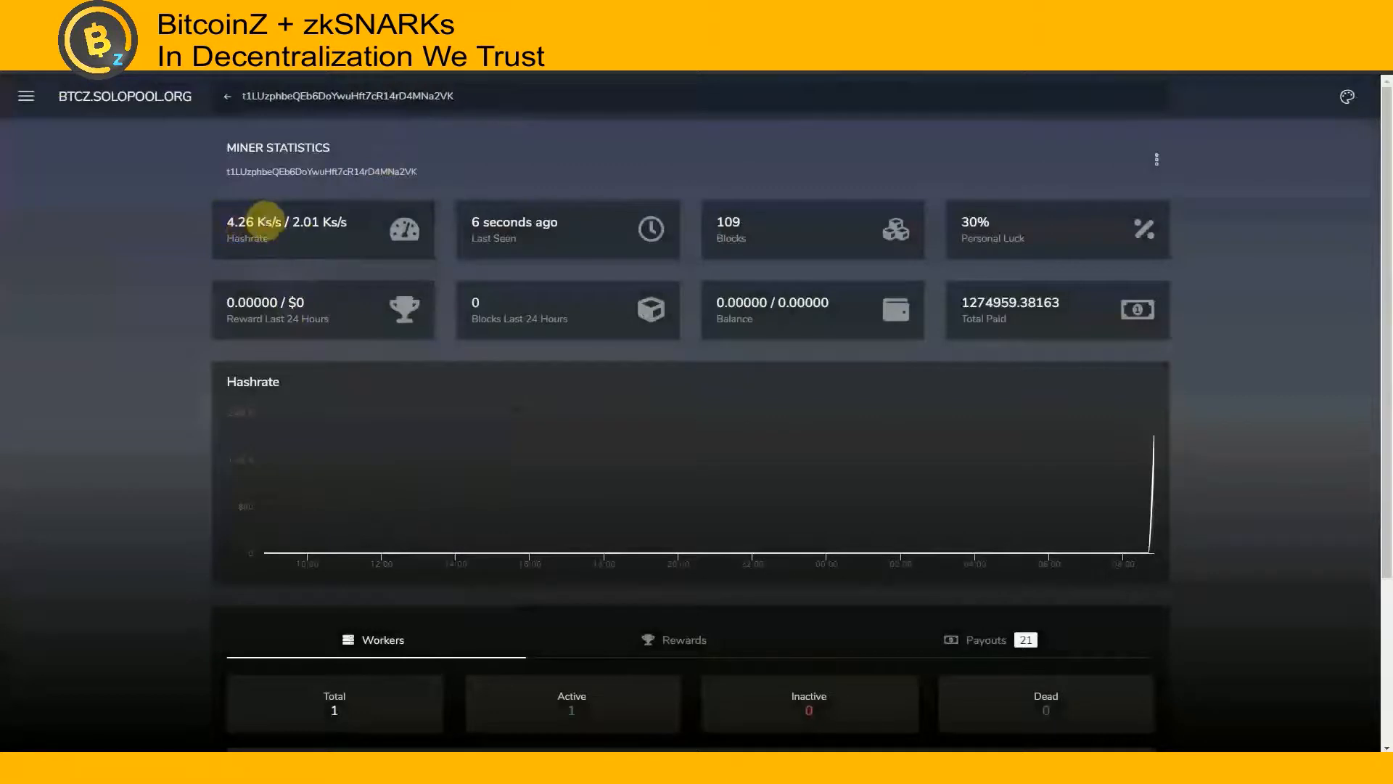
mouse_move(263, 222)
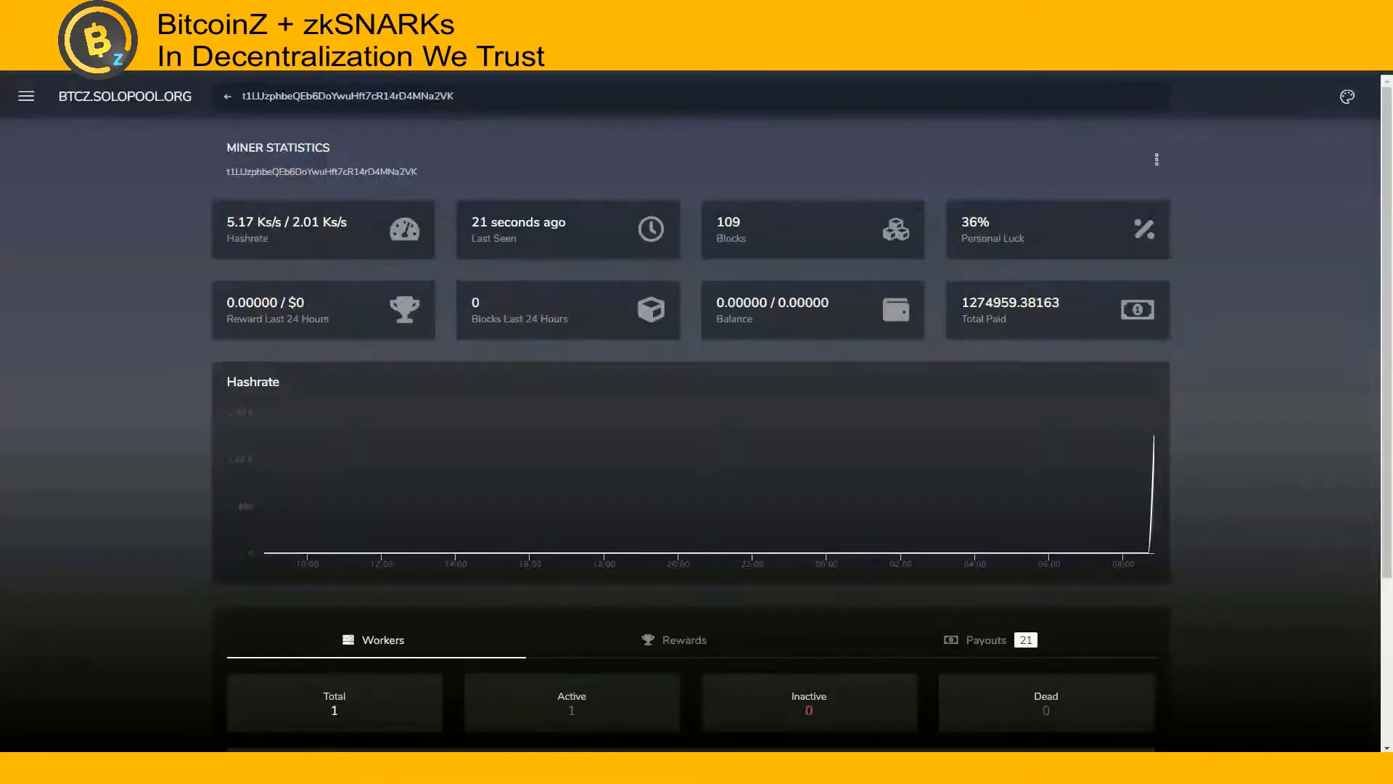
key(Return)
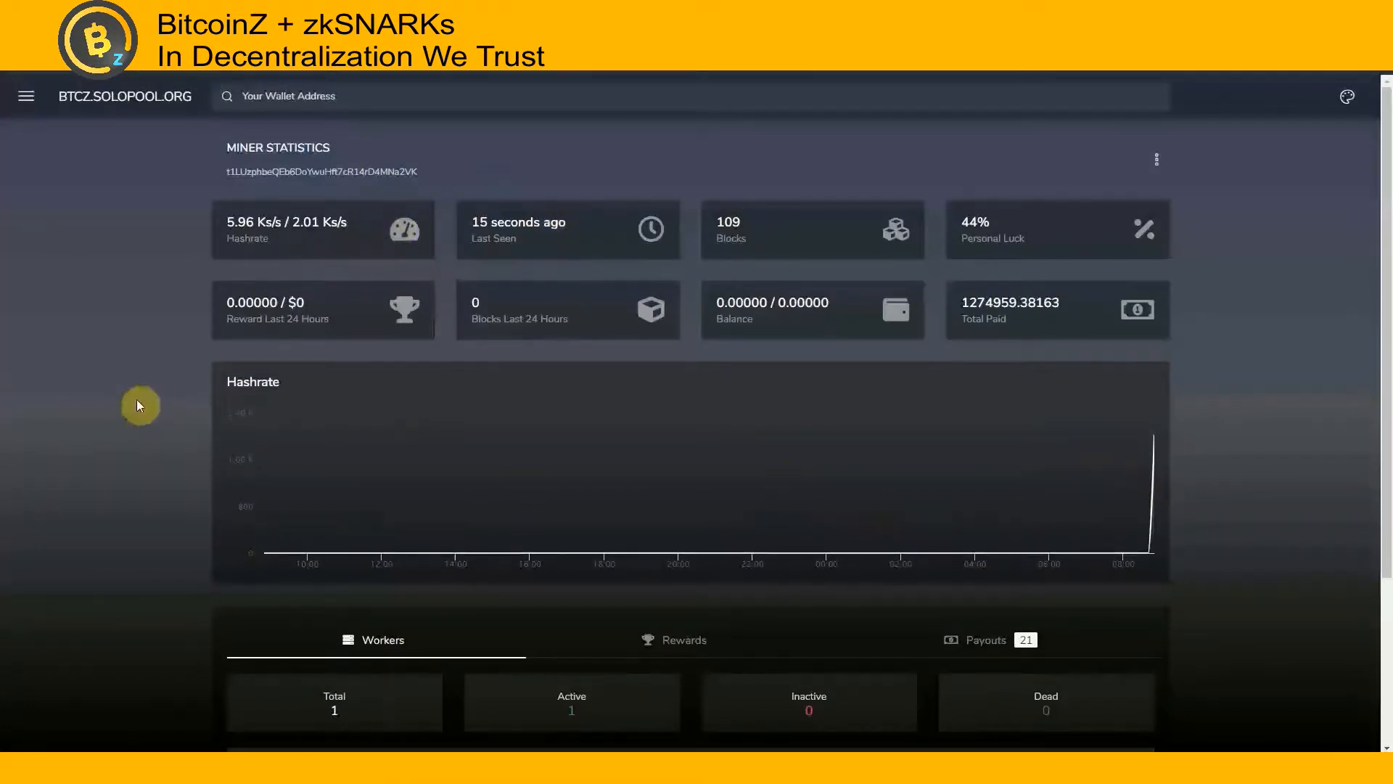
scroll(136, 403, down, 2)
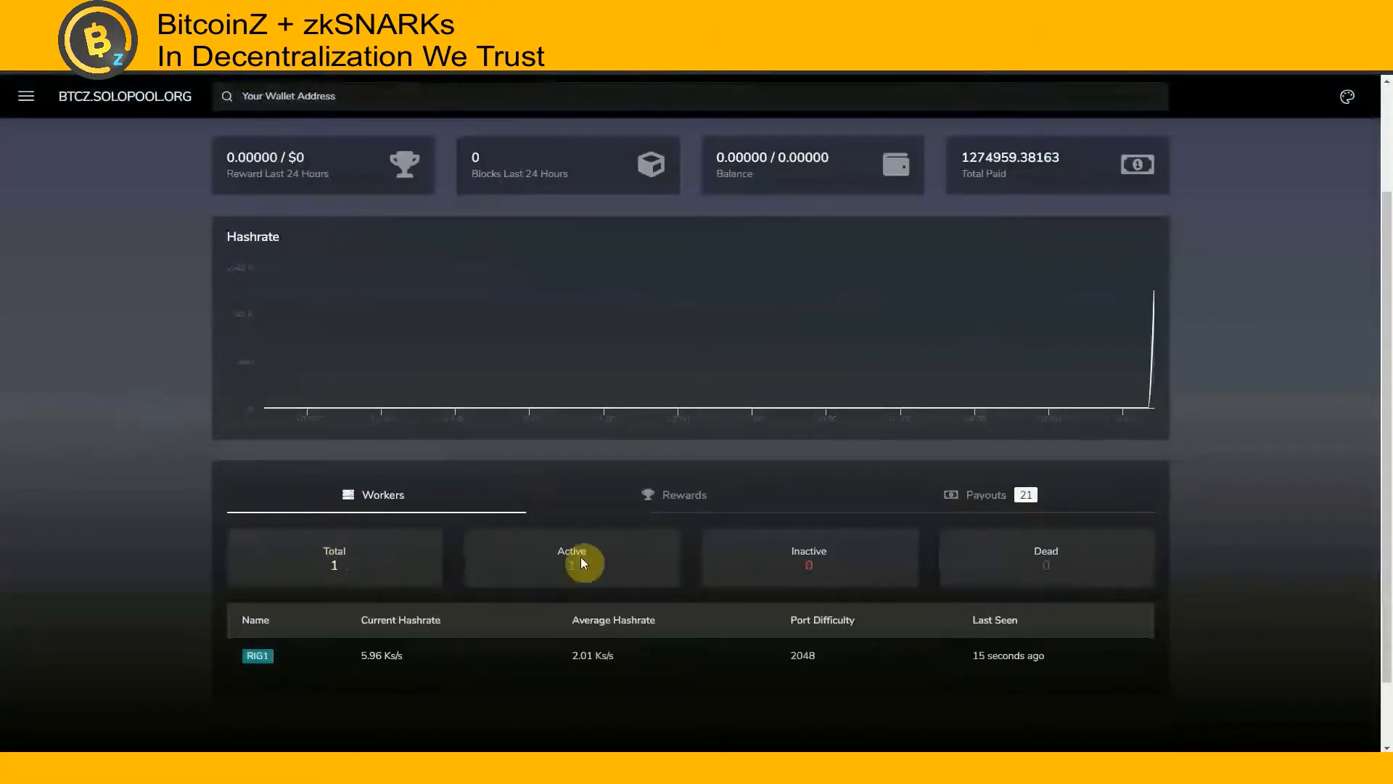
scroll(224, 424, up, 3)
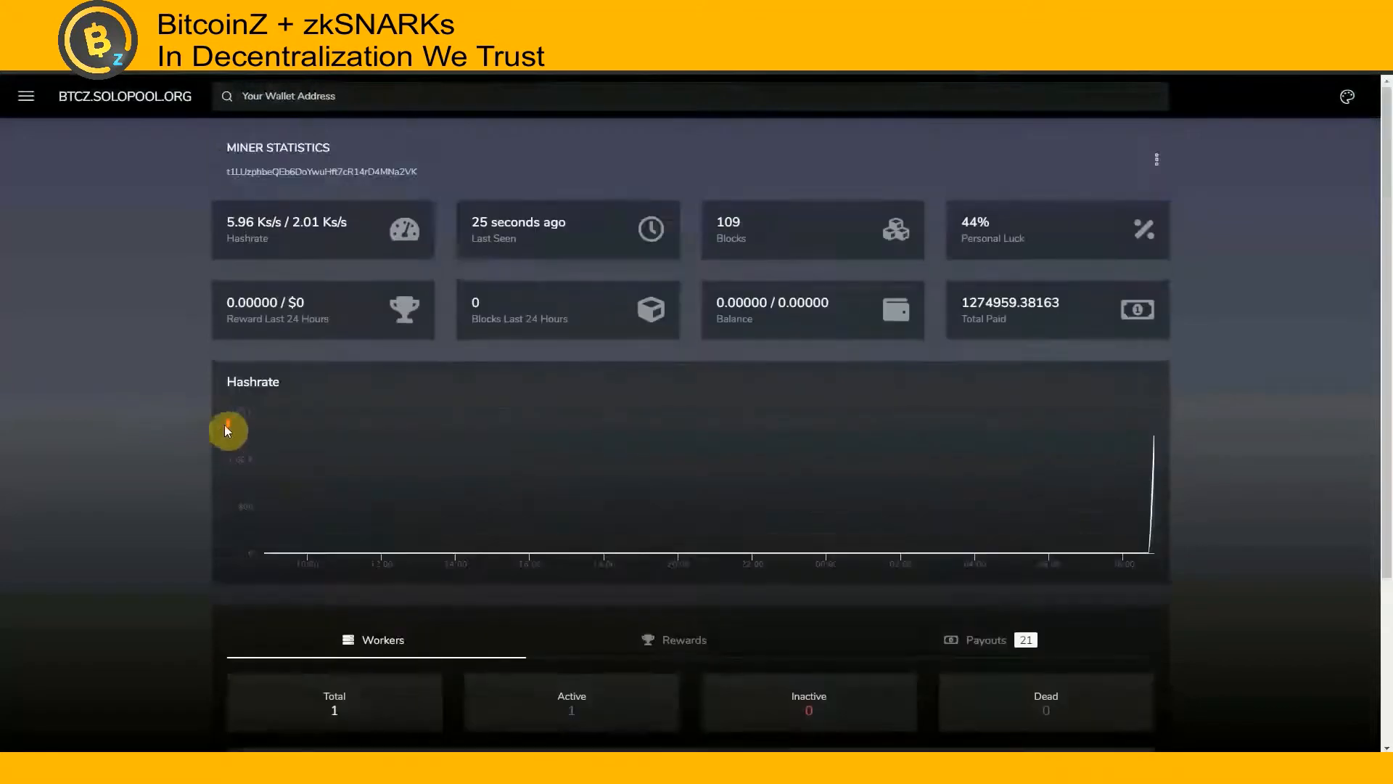
scroll(404, 622, down, 4)
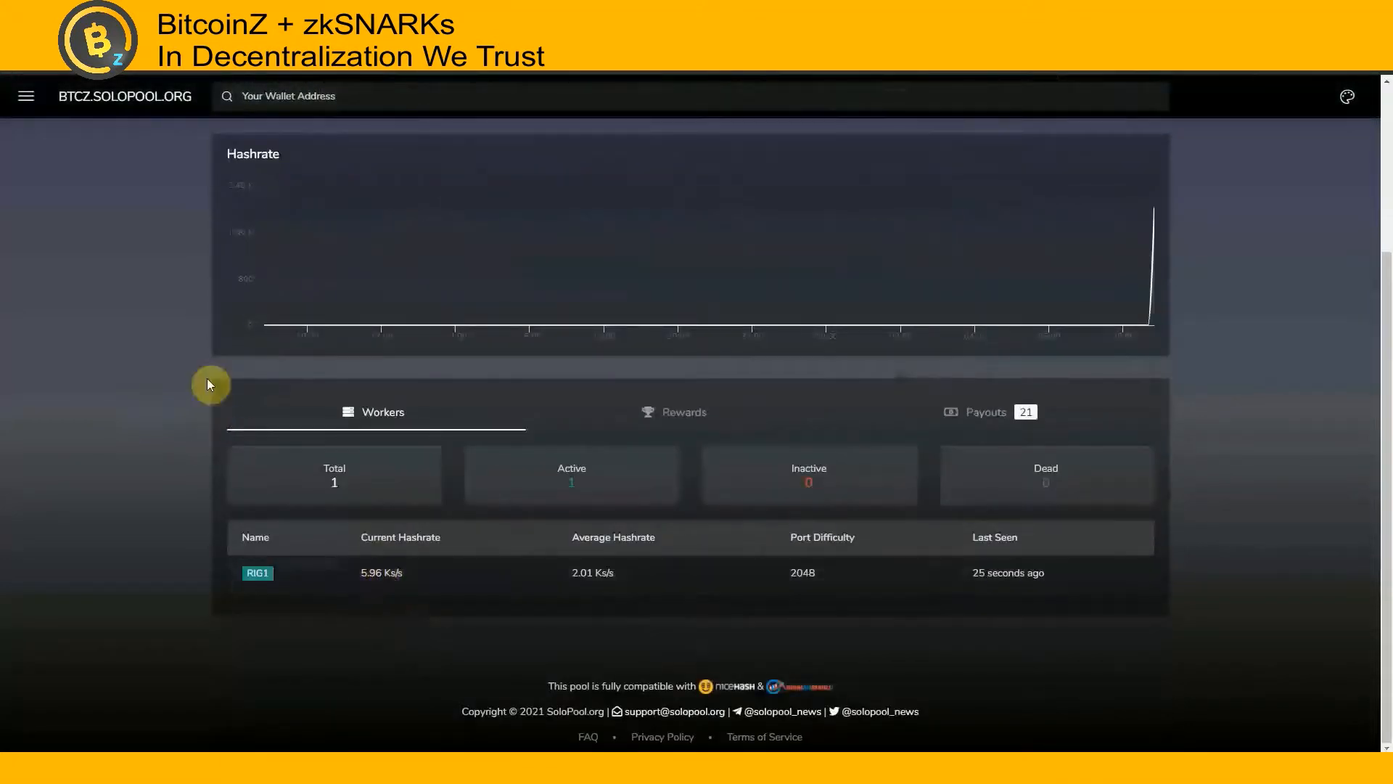
scroll(193, 370, up, 3)
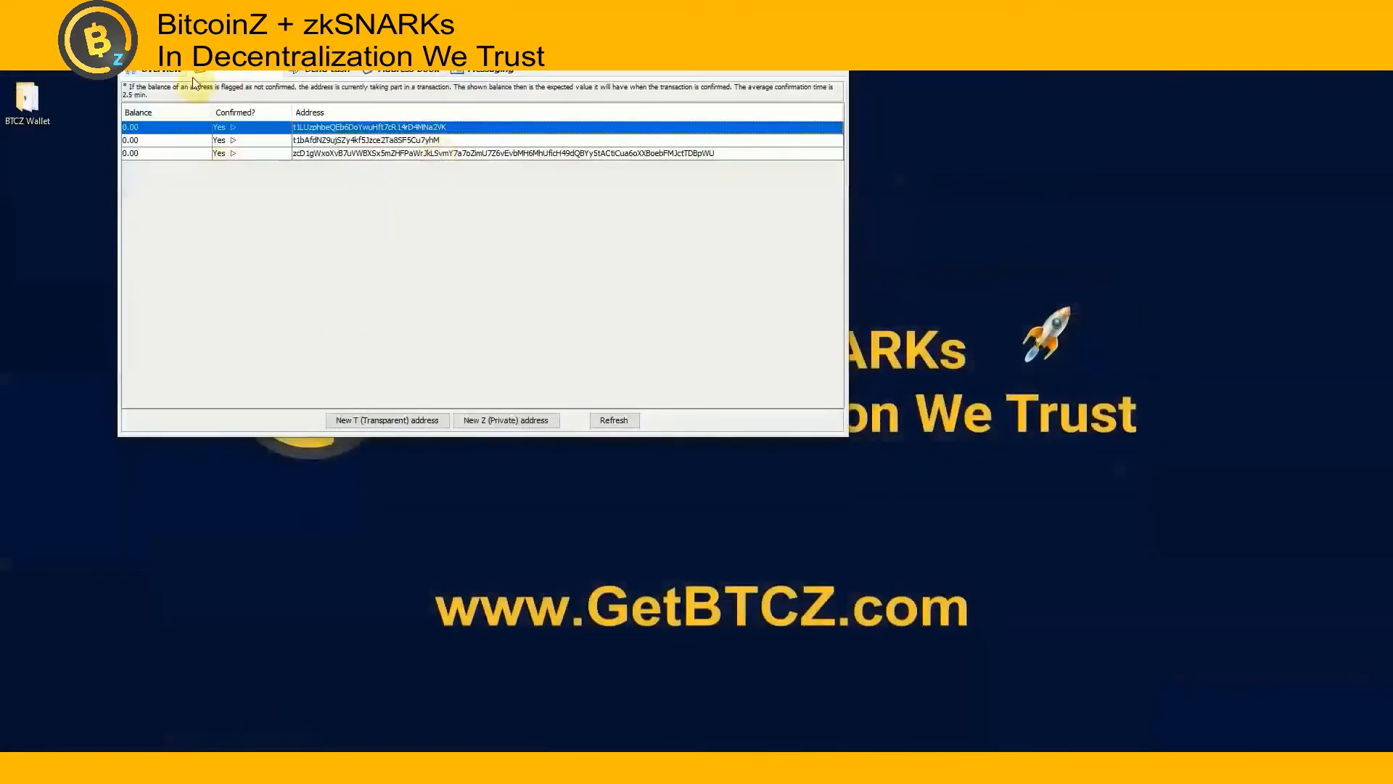
Show BitcoinZ Wallet's Overview with its transactions and address balances.
click(168, 75)
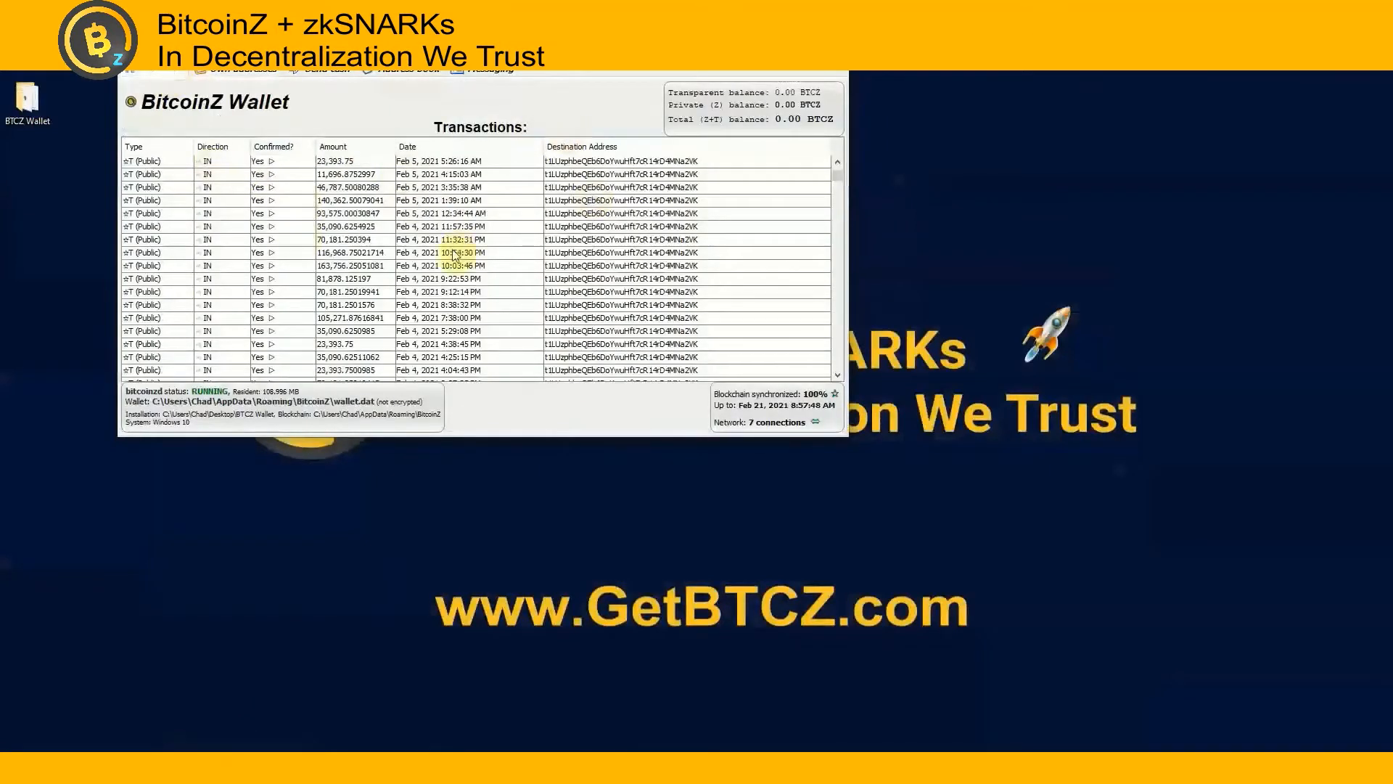